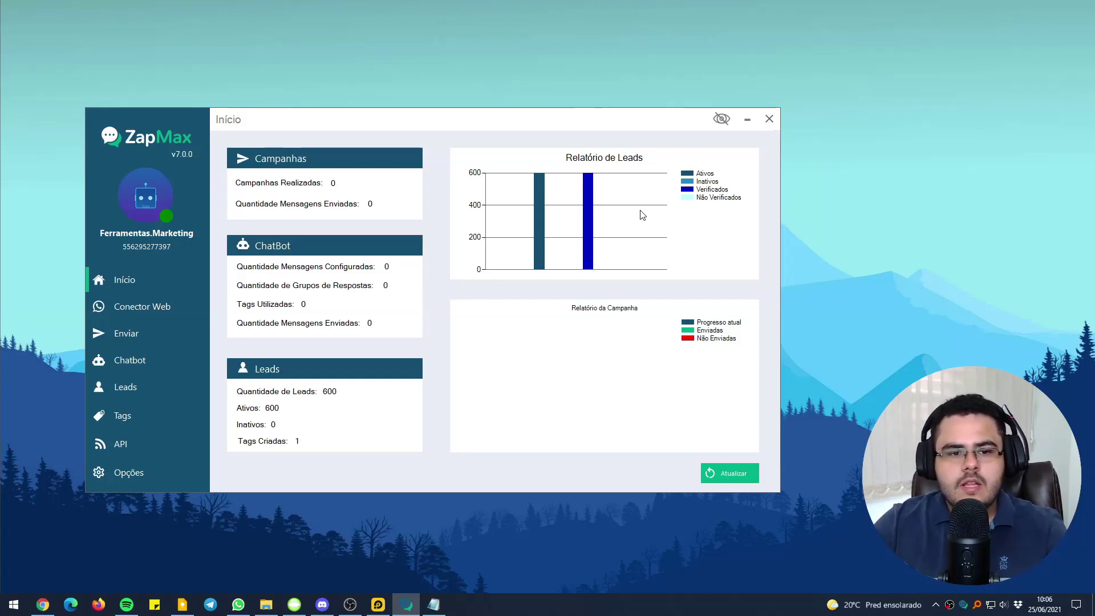
Bring up the ViaCEP webservice documentation page, then switch to the n8n workflow tab
{"action": "left_click", "coordinate": [42, 604]}
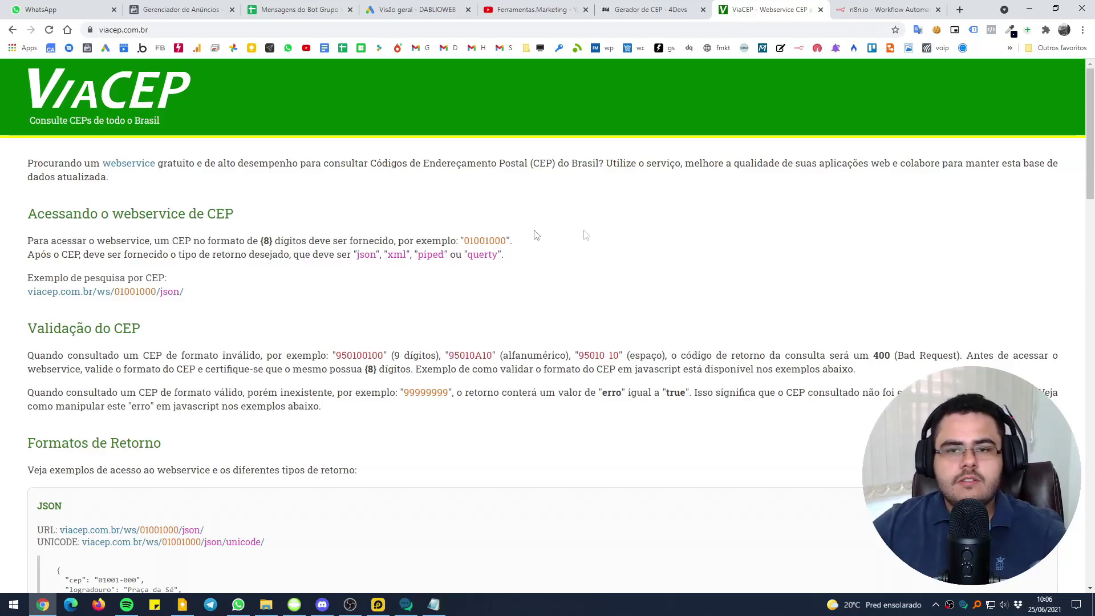
{"action": "left_click", "coordinate": [900, 9]}
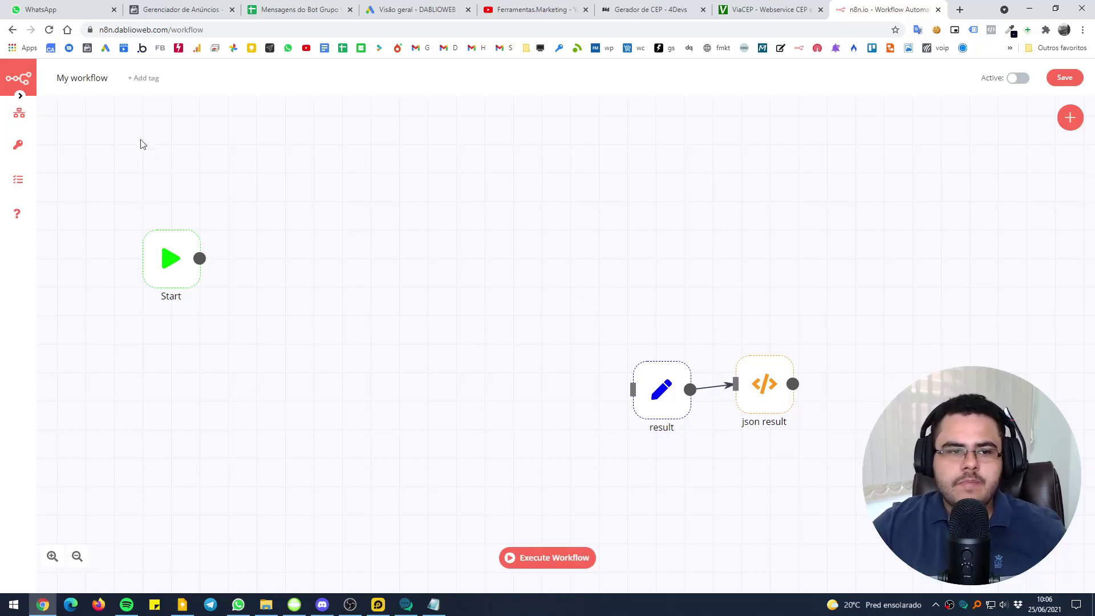
Move the Start node lower on the canvas and save the workflow
{"action": "left_click_drag", "start_coordinate": [167, 236], "coordinate": [341, 461]}
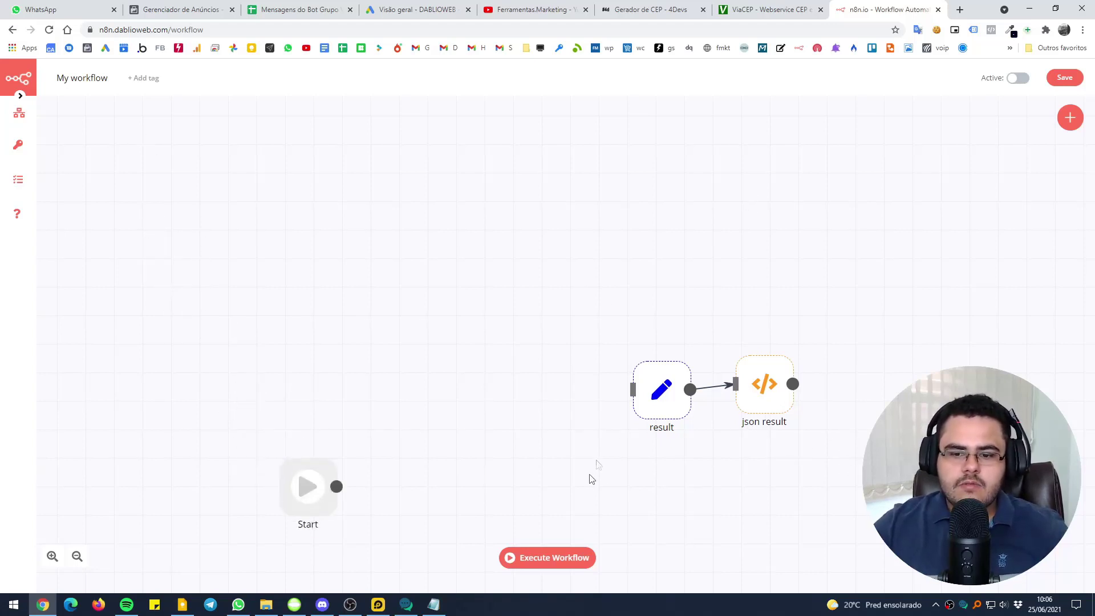
{"action": "mouse_move", "coordinate": [17, 110]}
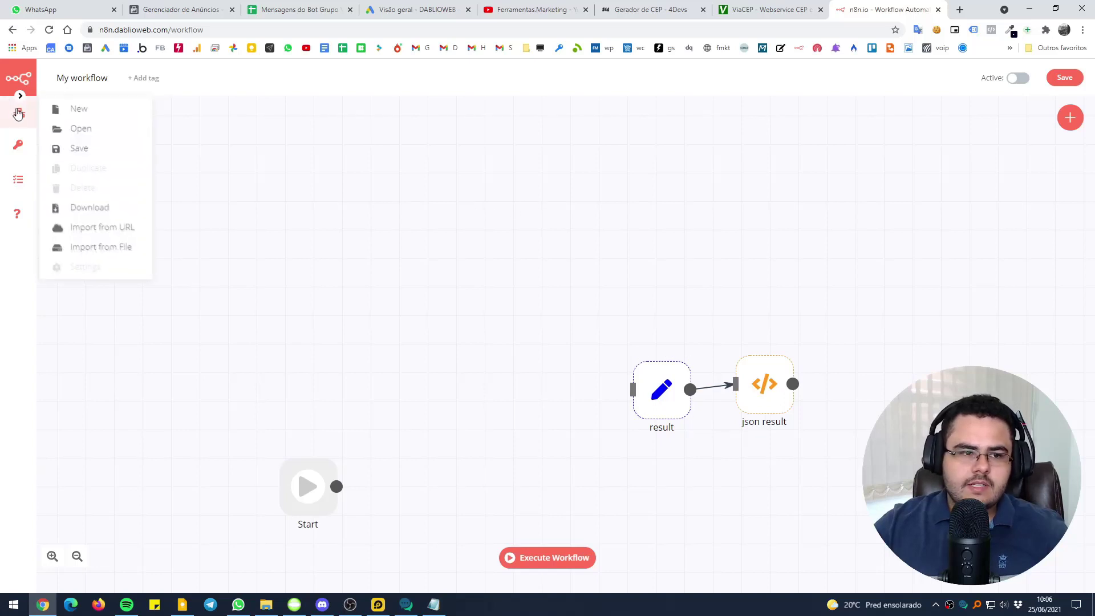
{"action": "left_click", "coordinate": [91, 149]}
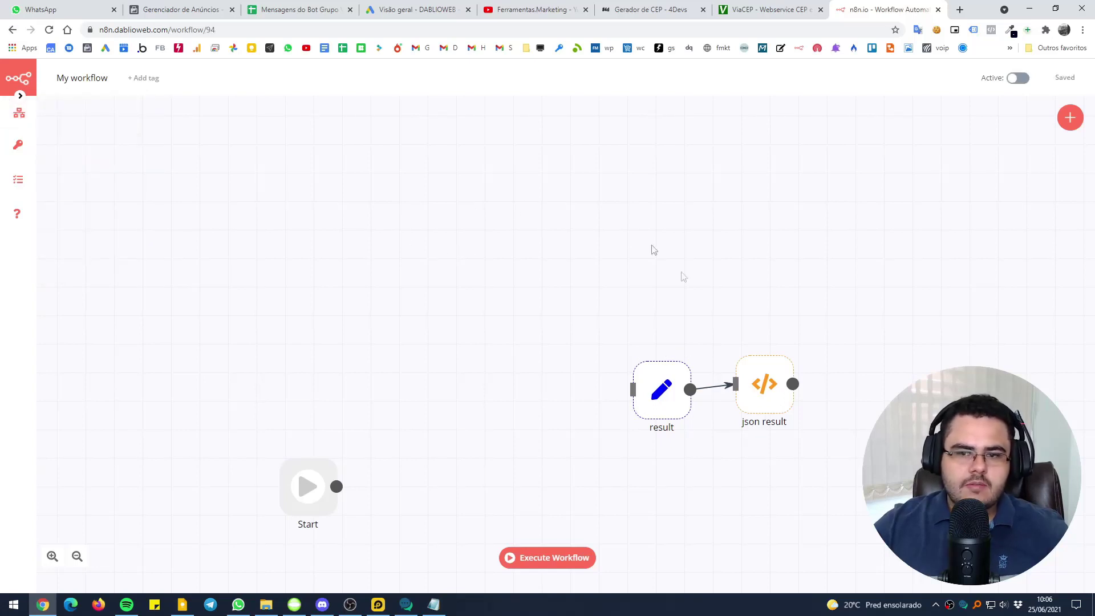
{"action": "left_click_drag", "start_coordinate": [522, 252], "coordinate": [826, 446]}
Rename the workflow to 'Exemplo API resposta', reload, and move the result and json result nodes up
{"action": "left_click", "coordinate": [80, 78]}
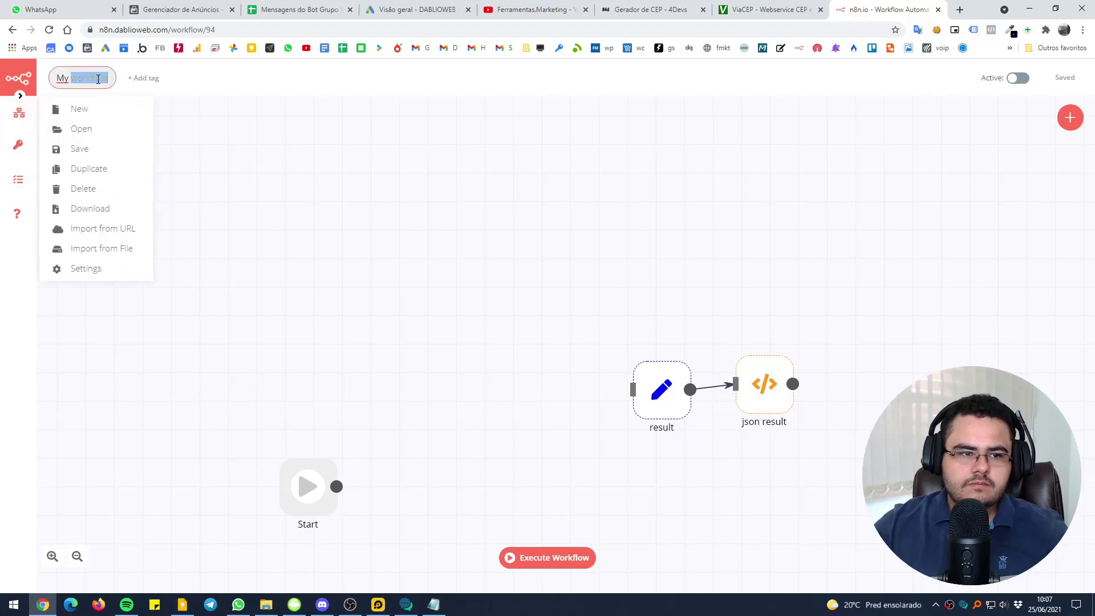
{"action": "type", "text": "Exemplo API resposta"}
{"action": "key", "text": "Return"}
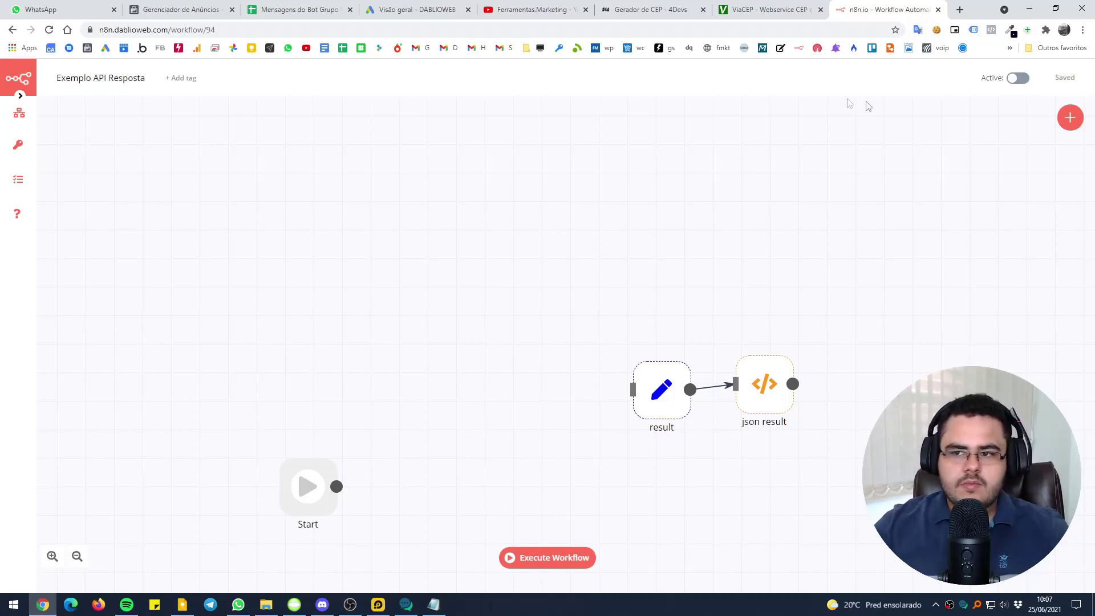
{"action": "key", "text": "F5"}
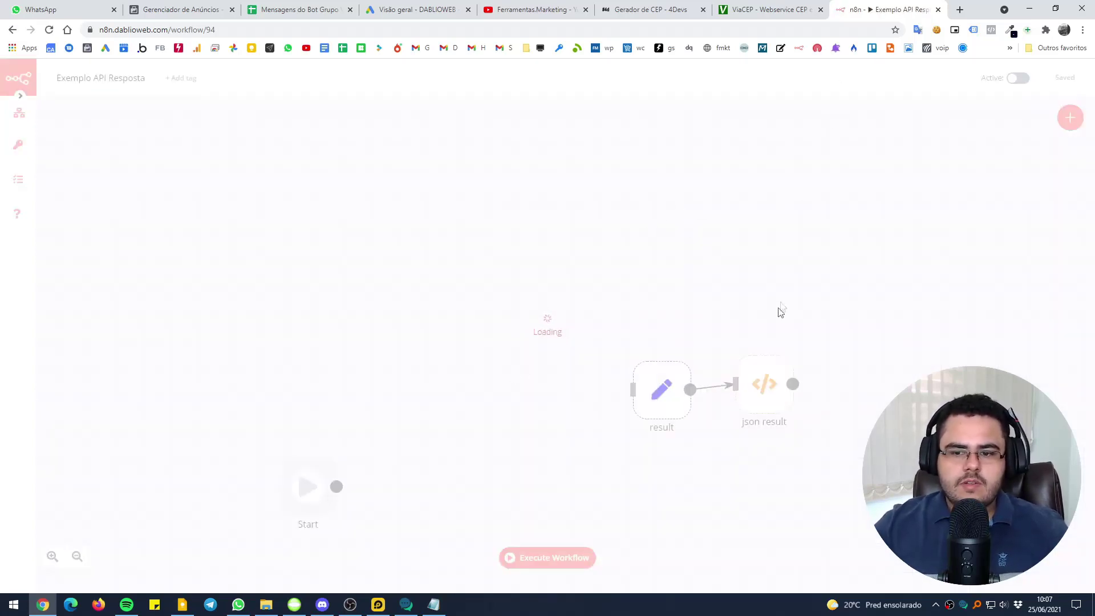
{"action": "left_click_drag", "start_coordinate": [855, 319], "coordinate": [565, 456]}
{"action": "left_click_drag", "start_coordinate": [662, 393], "coordinate": [639, 282]}
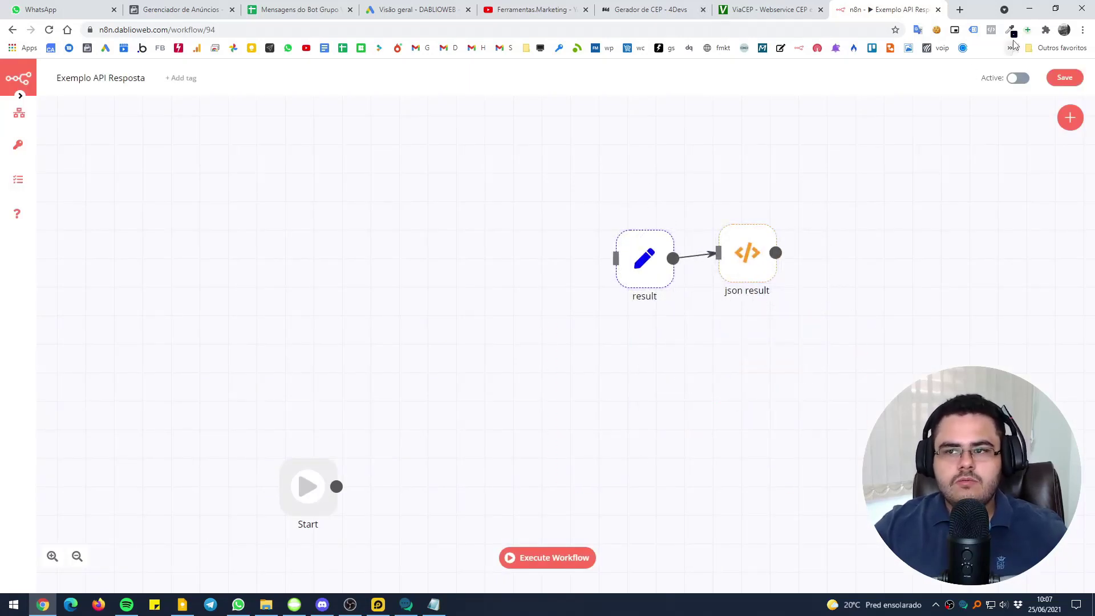
Add a Webhook node and place it on the left of the canvas
{"action": "left_click", "coordinate": [1069, 118]}
{"action": "type", "text": "web"}
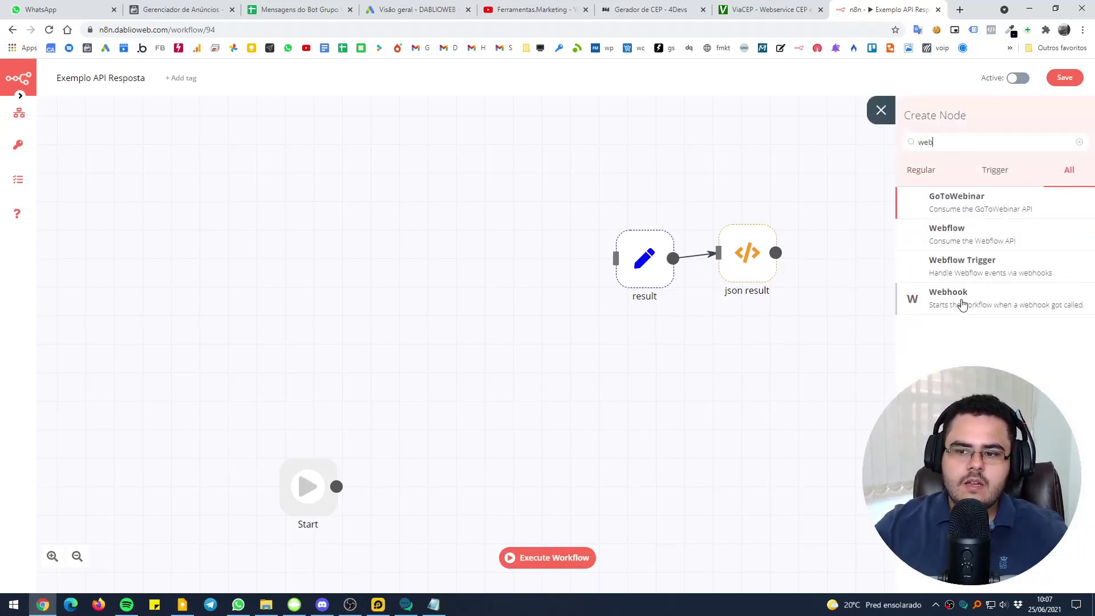
{"action": "left_click", "coordinate": [961, 304]}
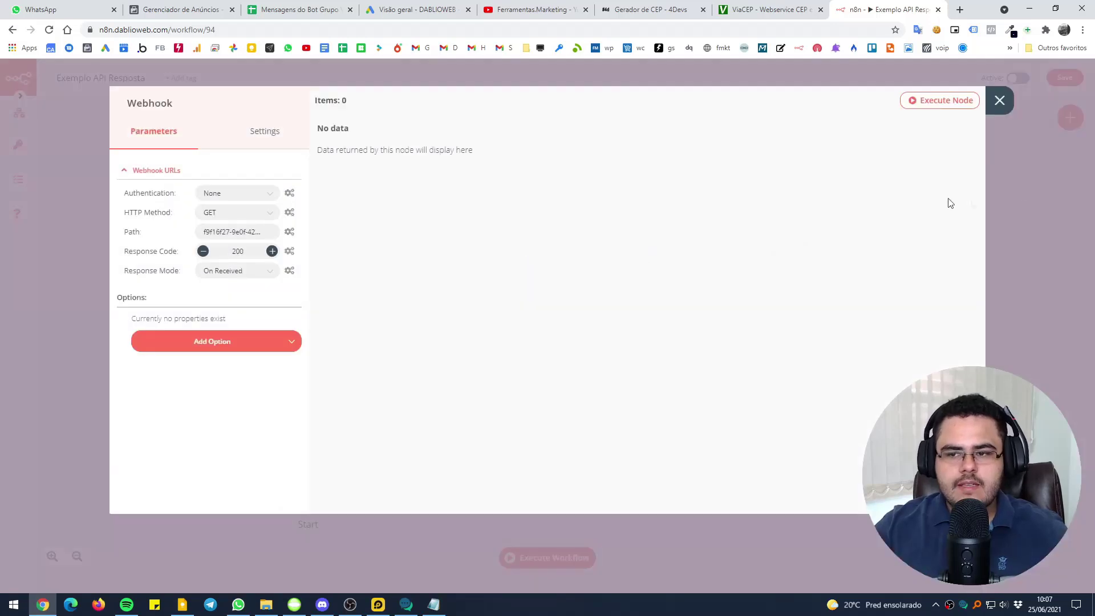
{"action": "key", "text": "Escape"}
{"action": "left_click_drag", "start_coordinate": [935, 228], "coordinate": [382, 264]}
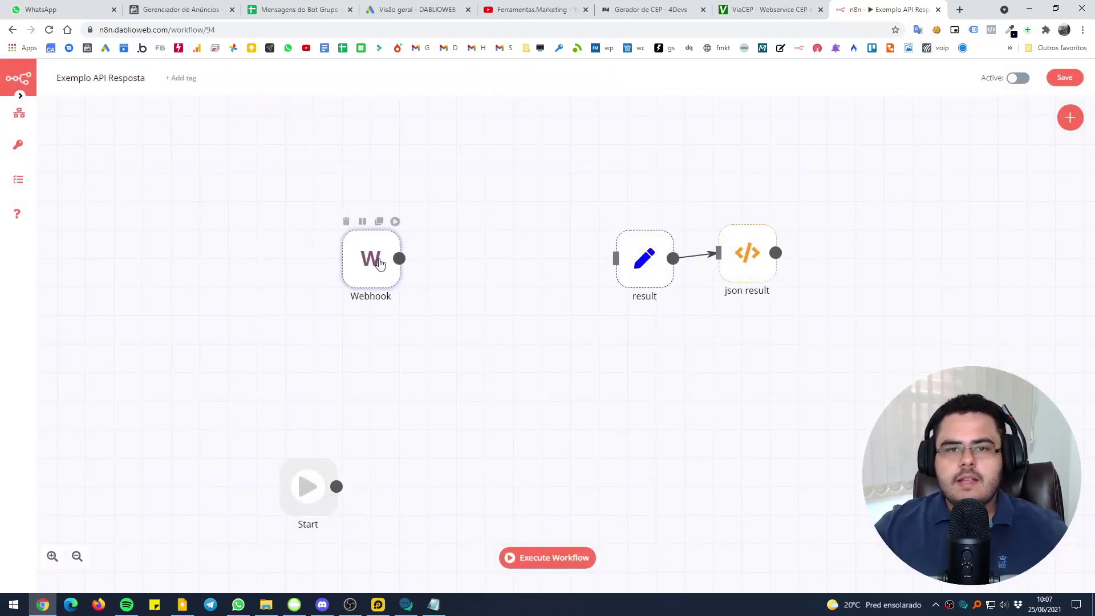
{"action": "double_click", "coordinate": [381, 263]}
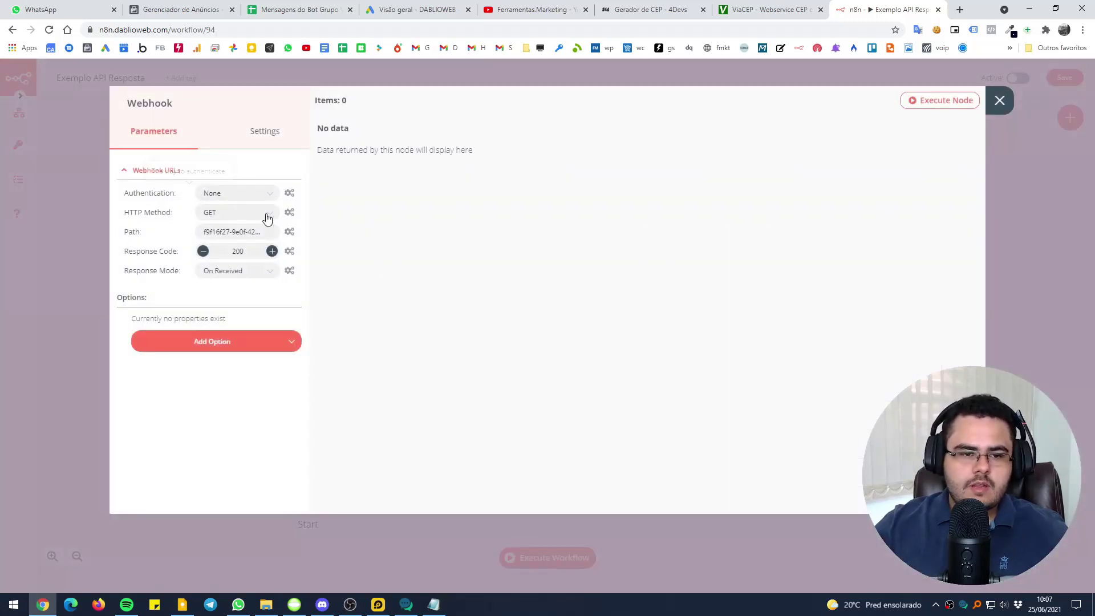
Set the Webhook's HTTP method to POST and its path to zapmax-exemplo
{"action": "left_click", "coordinate": [266, 216]}
{"action": "left_click", "coordinate": [227, 281]}
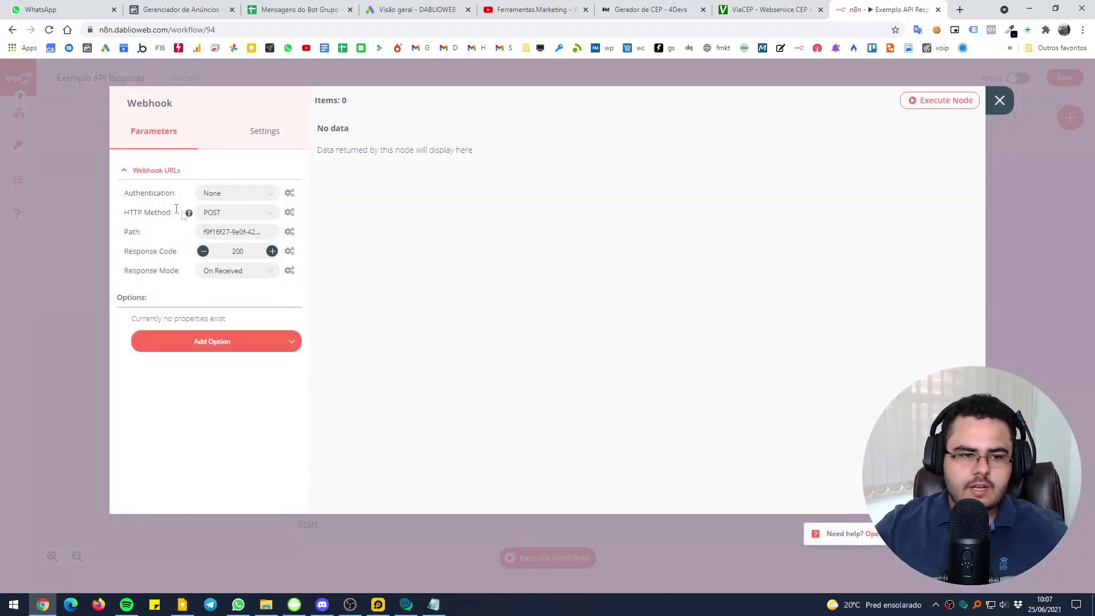
{"action": "triple_click", "coordinate": [241, 229]}
{"action": "type", "text": "zapmax-exemplo"}
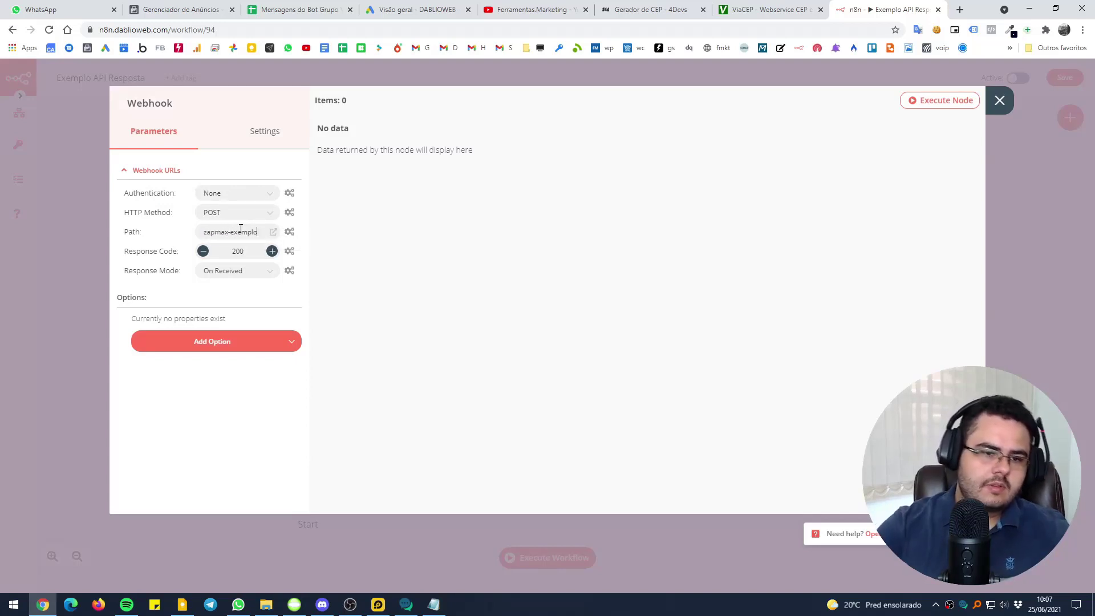
{"action": "double_click", "coordinate": [140, 232]}
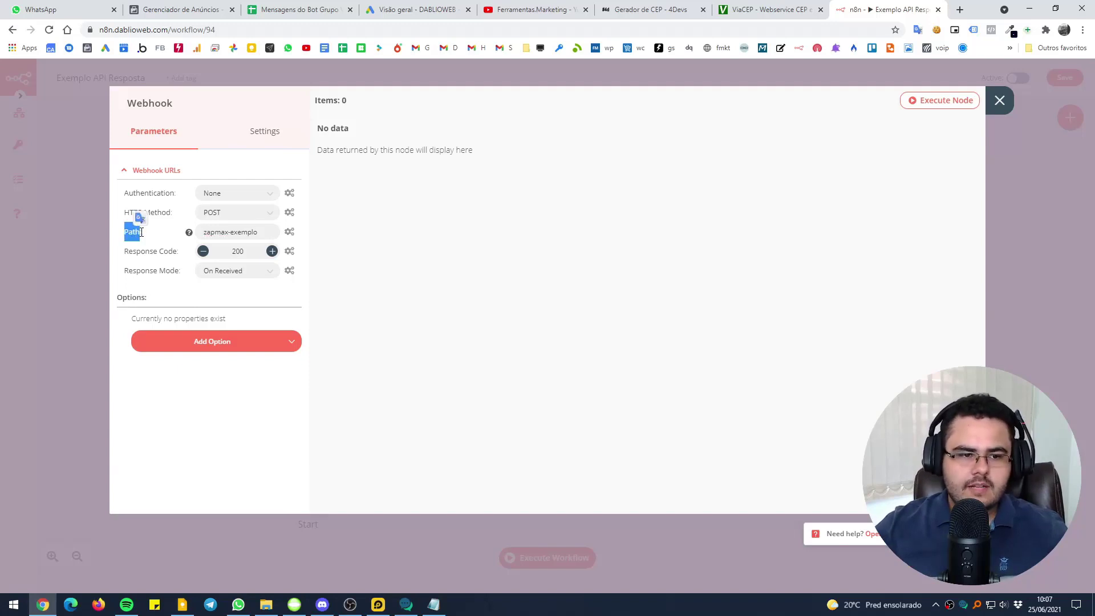
Set the Webhook's Response Mode to Last Node and copy its test URL
{"action": "left_click", "coordinate": [160, 172]}
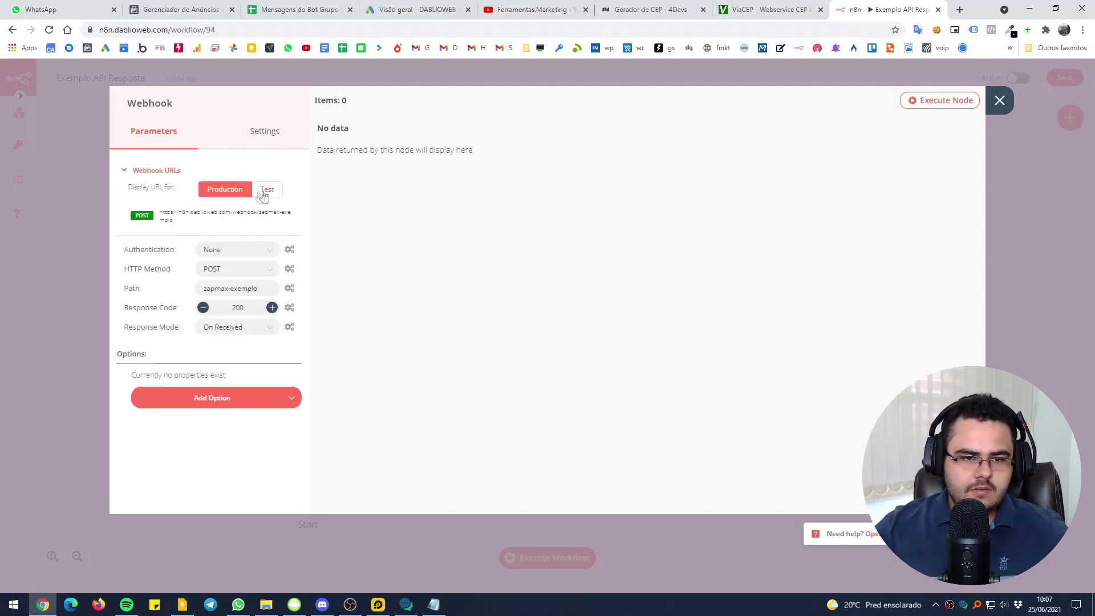
{"action": "left_click", "coordinate": [264, 191]}
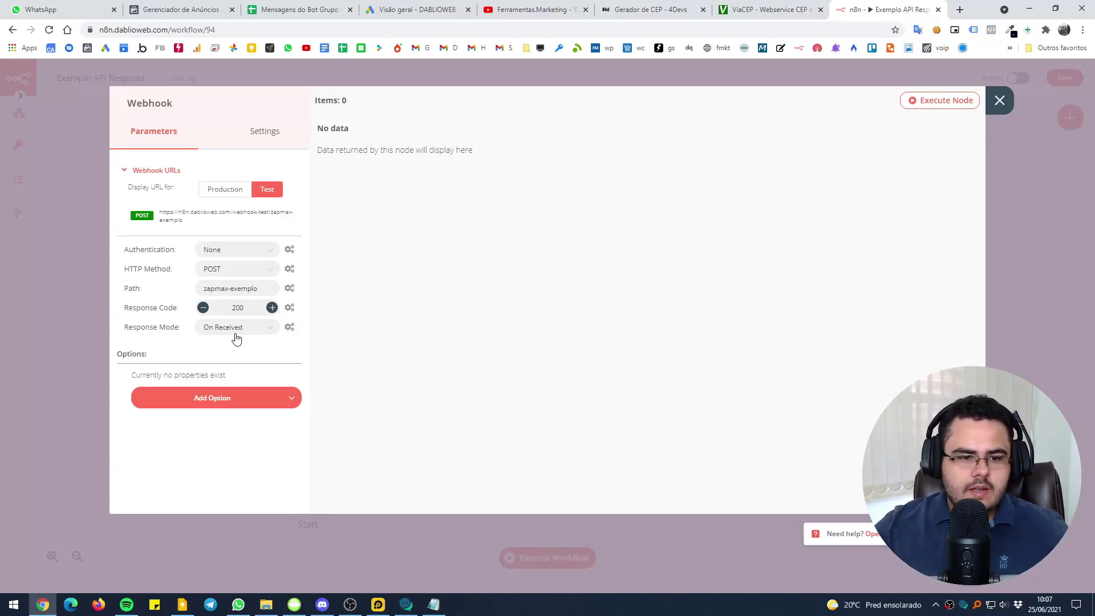
{"action": "left_click_drag", "start_coordinate": [130, 327], "coordinate": [182, 326]}
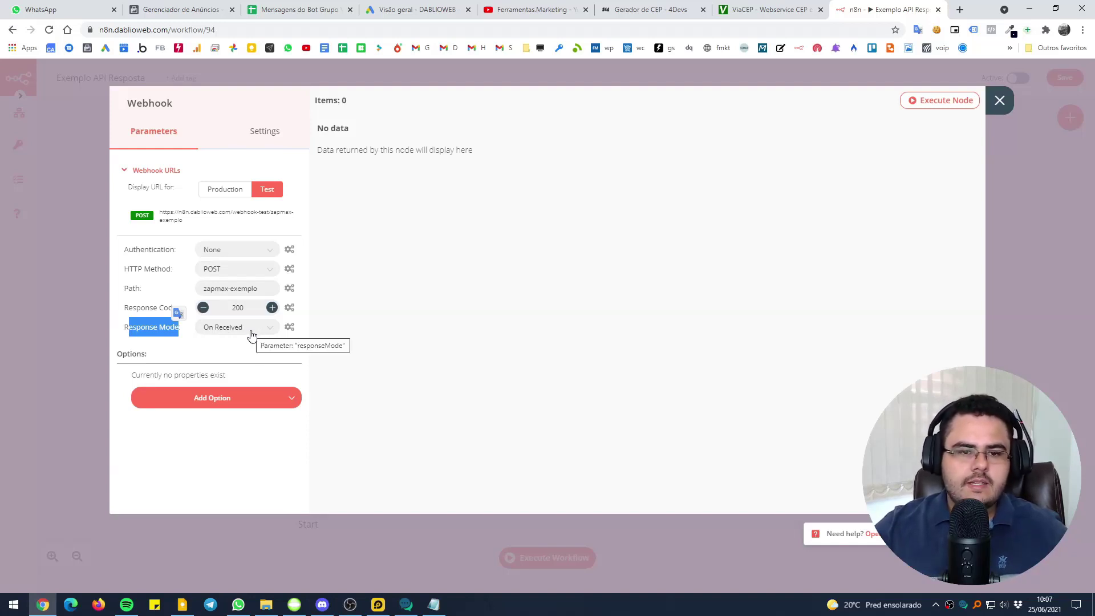
{"action": "left_click", "coordinate": [290, 327]}
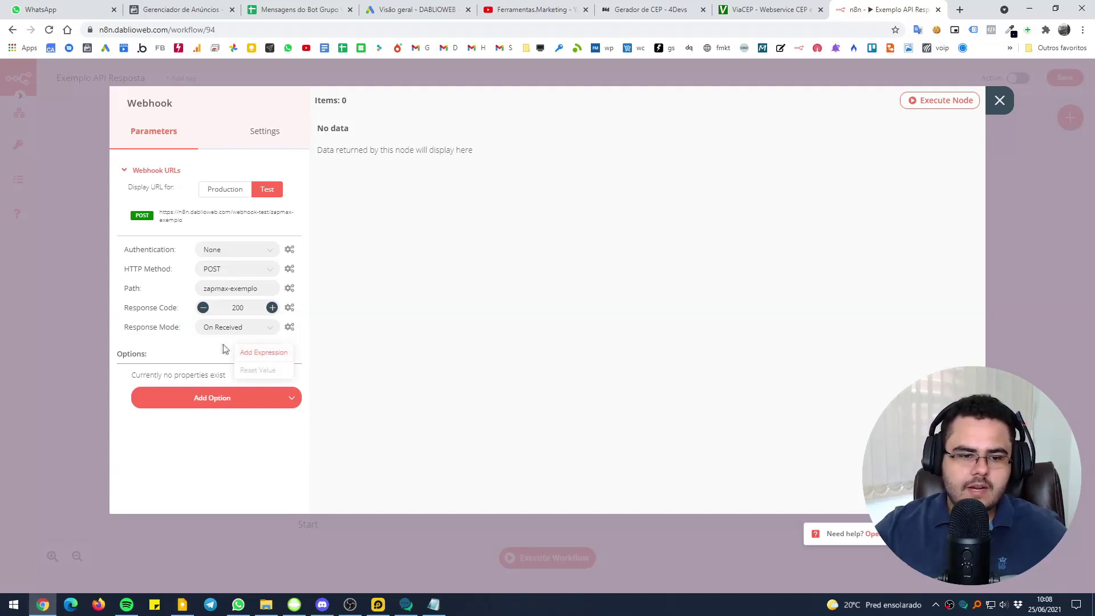
{"action": "left_click", "coordinate": [254, 329]}
{"action": "left_click", "coordinate": [249, 393]}
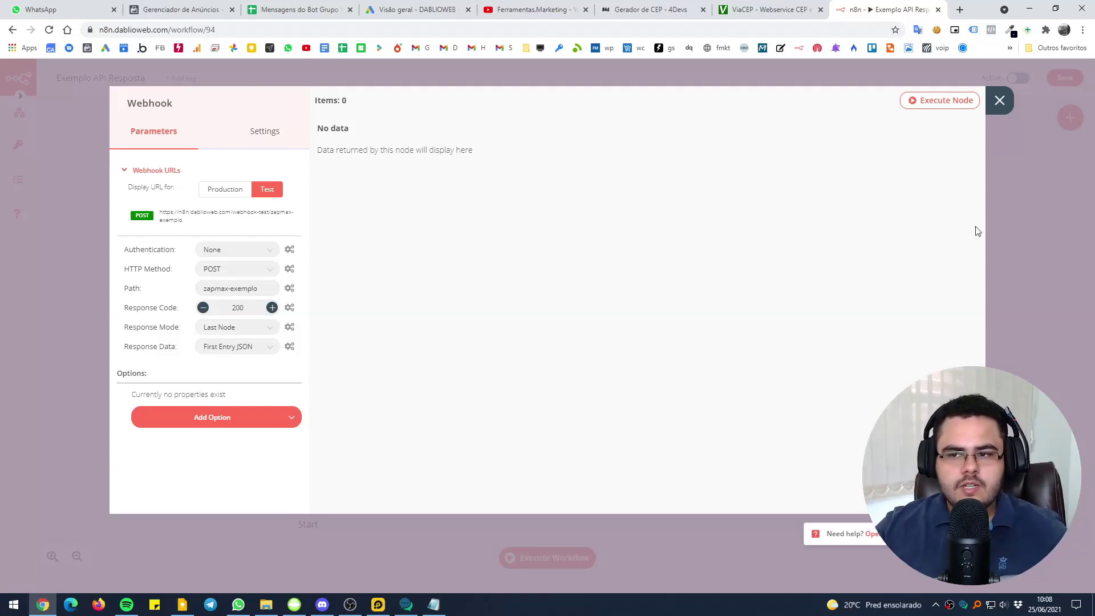
{"action": "left_click", "coordinate": [251, 216]}
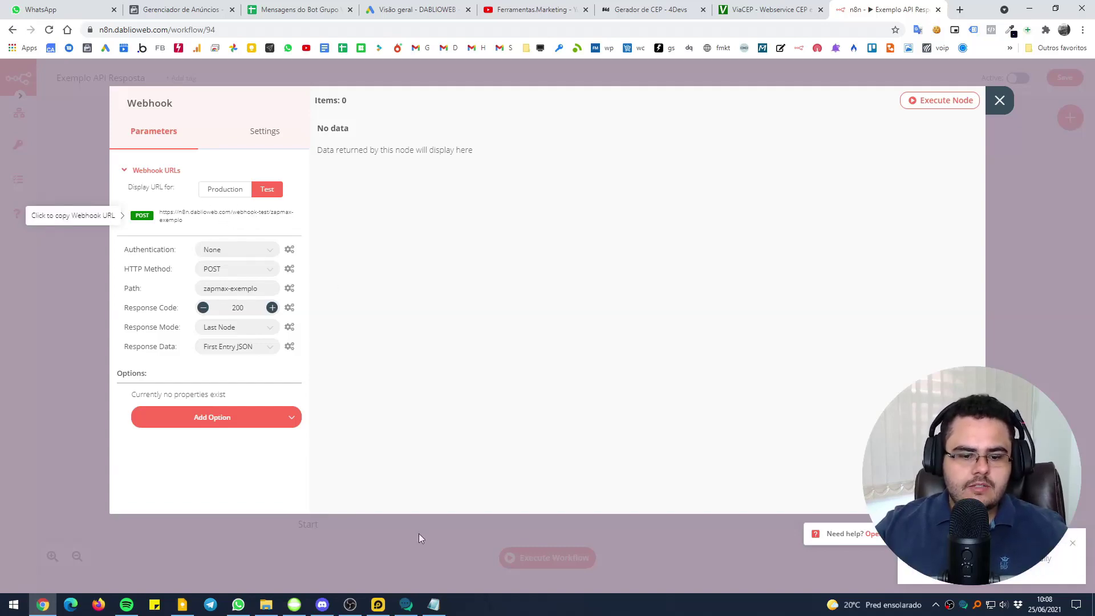
{"action": "left_click", "coordinate": [406, 605]}
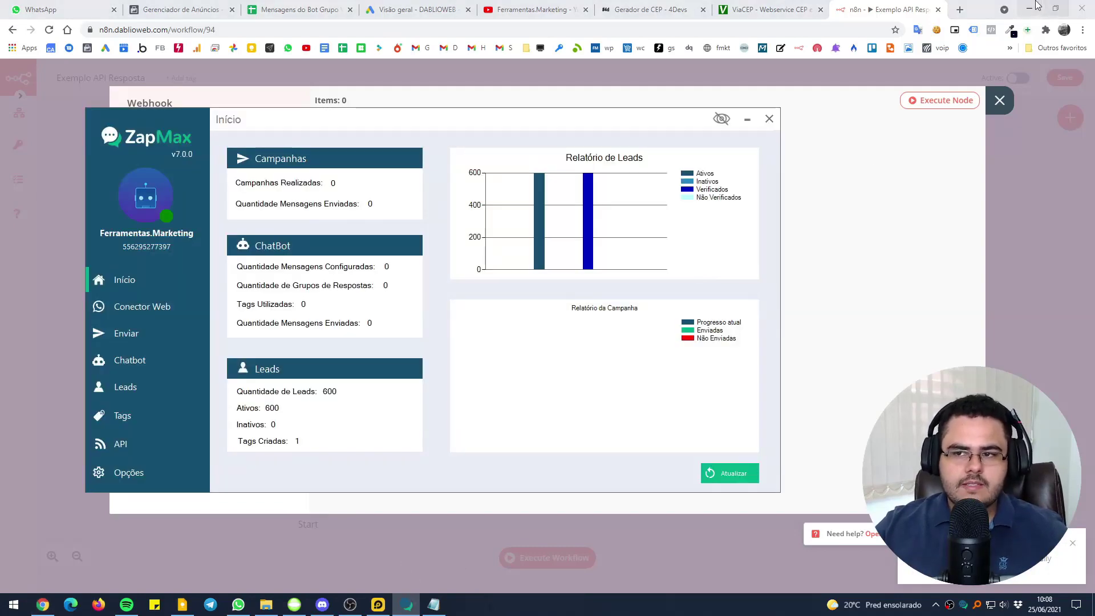
Start a new ZapMax chatbot message and paste the n8n webhook URL as its API return link
{"action": "left_click", "coordinate": [1029, 9]}
{"action": "left_click_drag", "start_coordinate": [340, 118], "coordinate": [334, 109]}
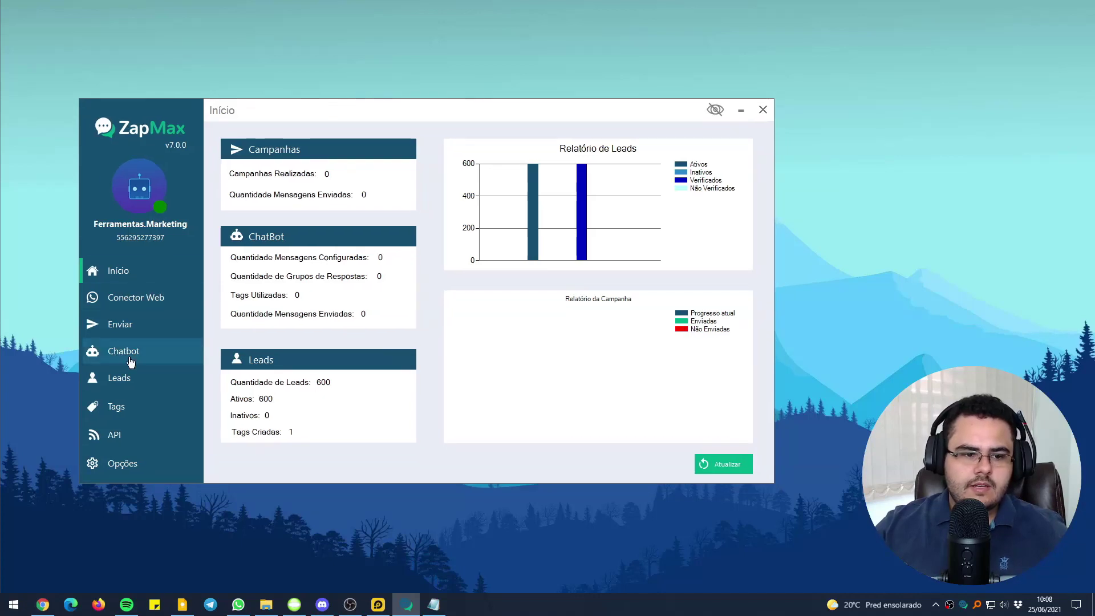
{"action": "left_click", "coordinate": [96, 356]}
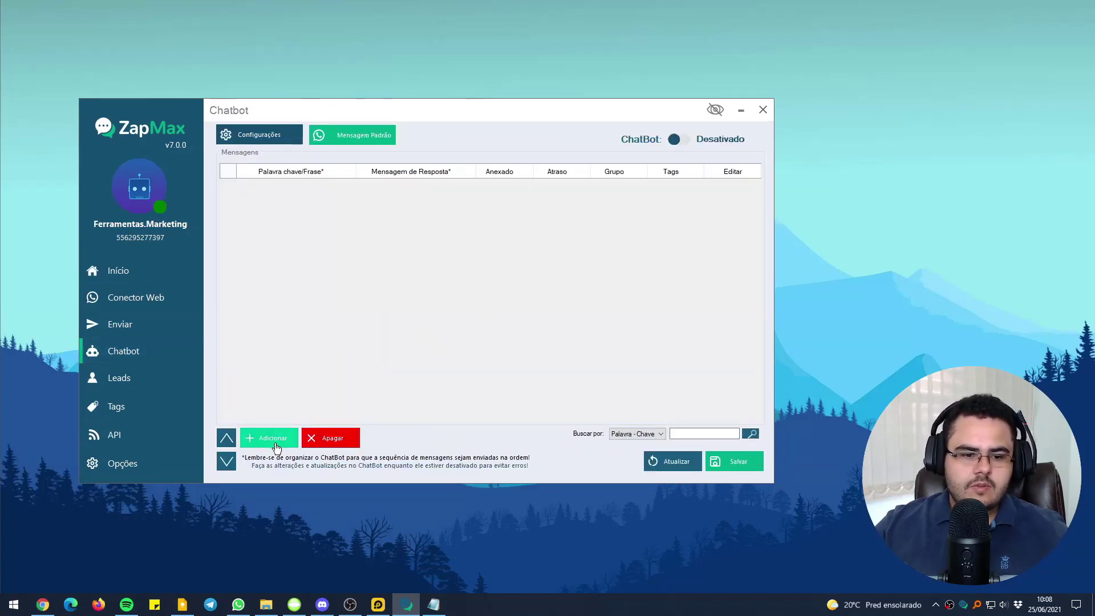
{"action": "left_click", "coordinate": [273, 440]}
{"action": "left_click", "coordinate": [510, 164]}
{"action": "left_click", "coordinate": [514, 202]}
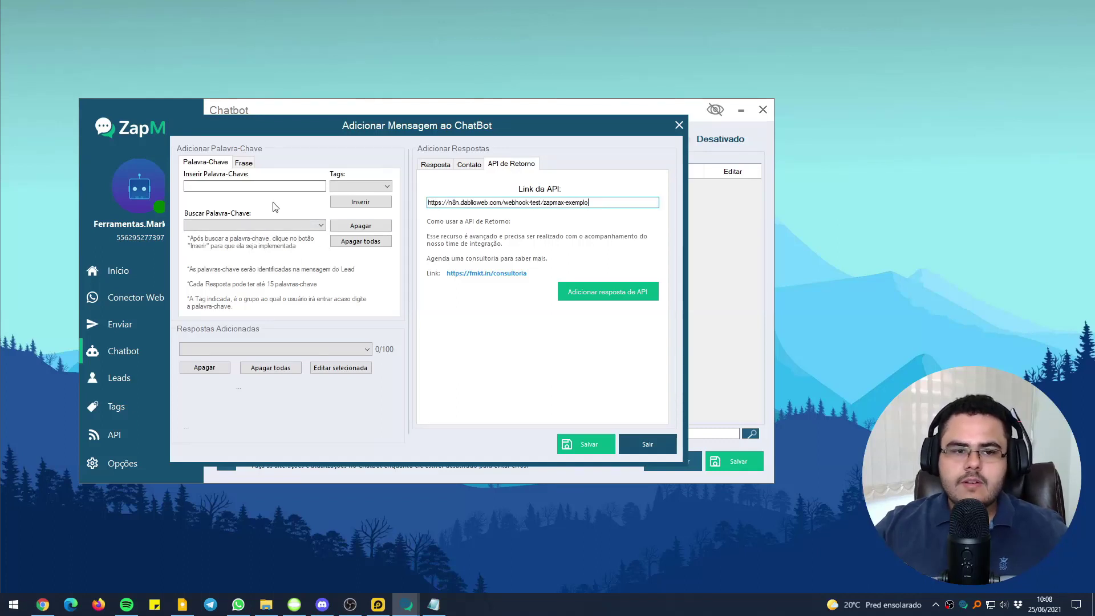
Add the webhook link as an API response, declining the no-keyword prompt
{"action": "left_click_drag", "start_coordinate": [306, 131], "coordinate": [325, 128]}
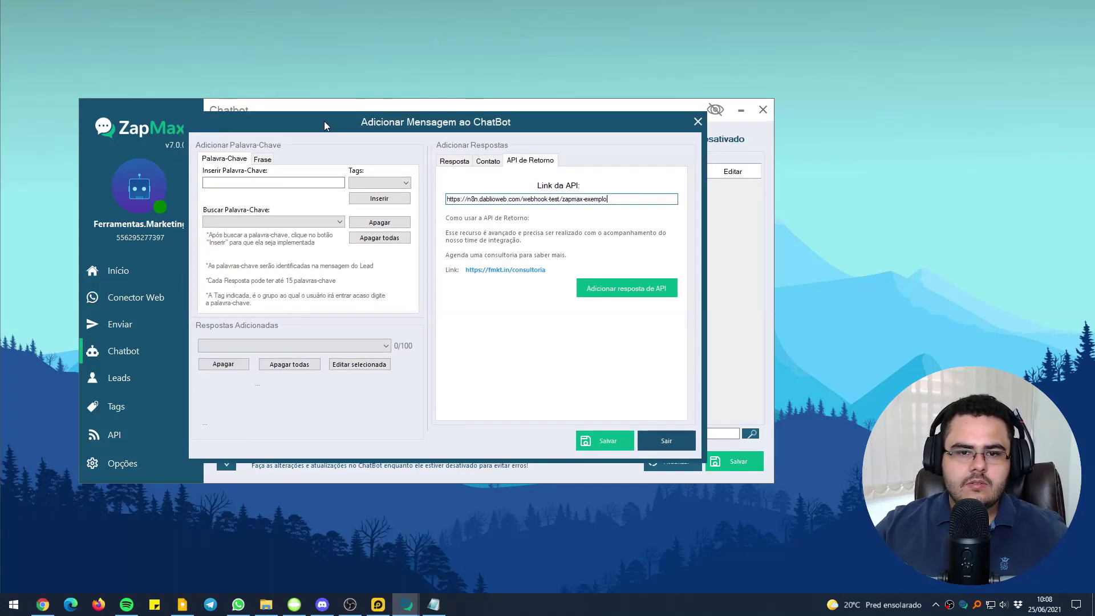
{"action": "left_click", "coordinate": [458, 162]}
{"action": "left_click", "coordinate": [511, 162]}
{"action": "left_click", "coordinate": [462, 163]}
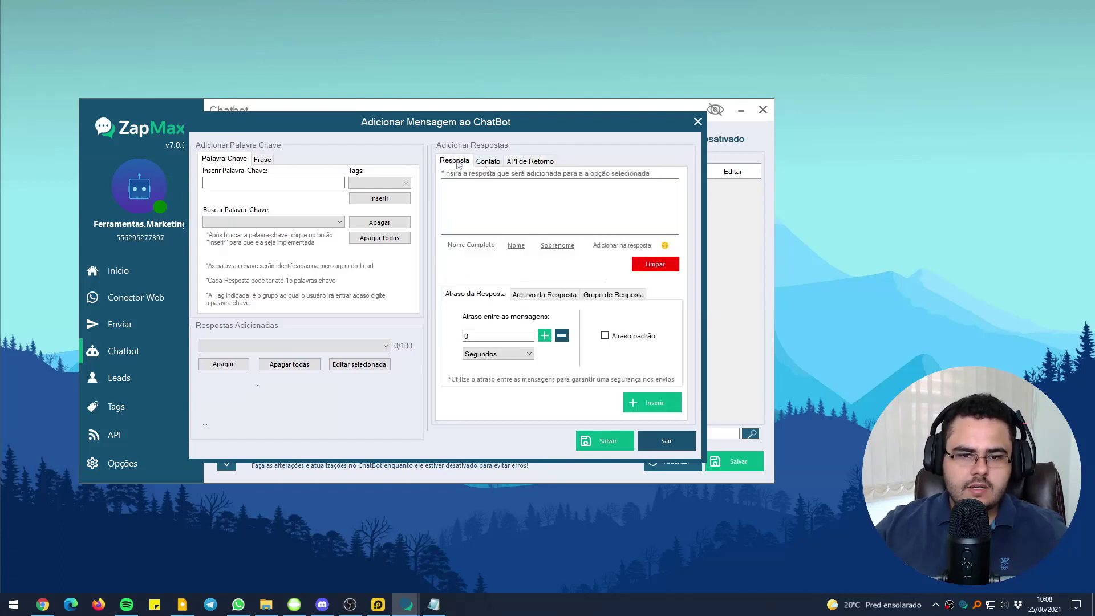
{"action": "left_click", "coordinate": [526, 162]}
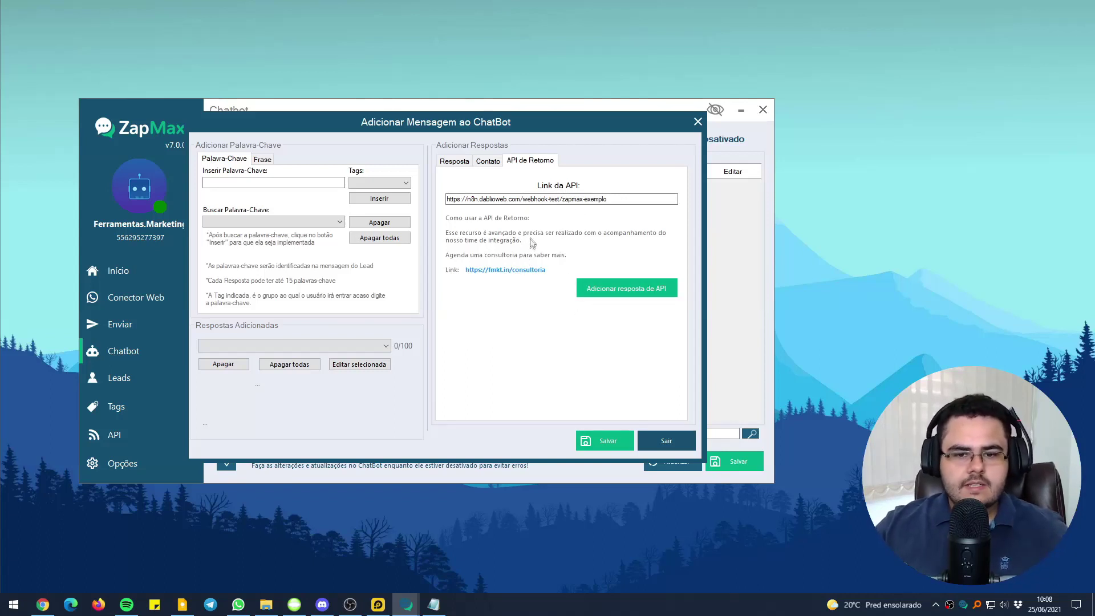
{"action": "left_click", "coordinate": [624, 290]}
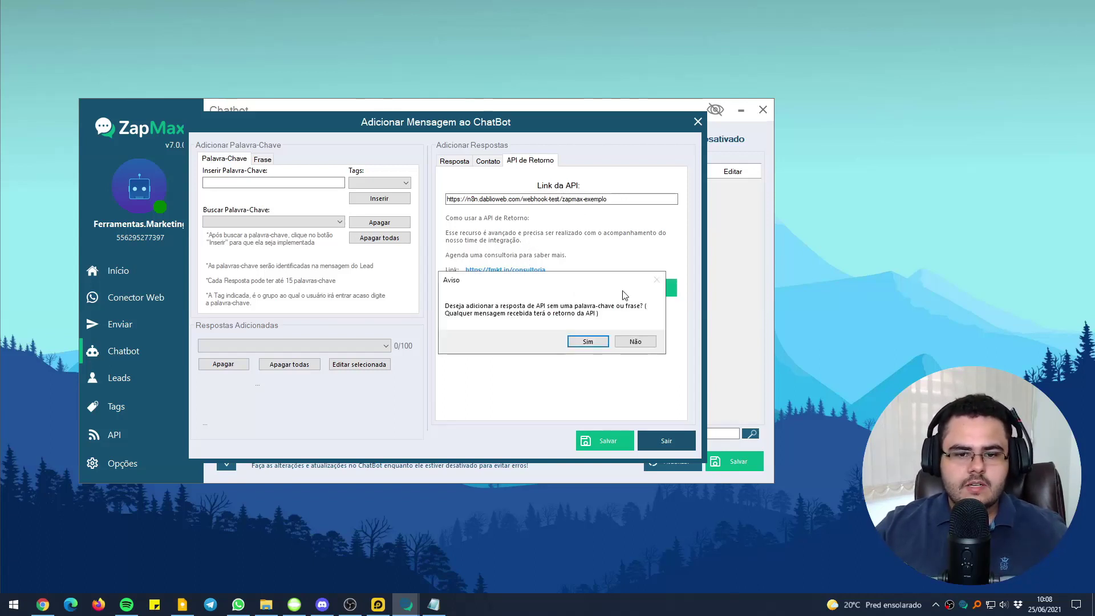
{"action": "left_click", "coordinate": [633, 342]}
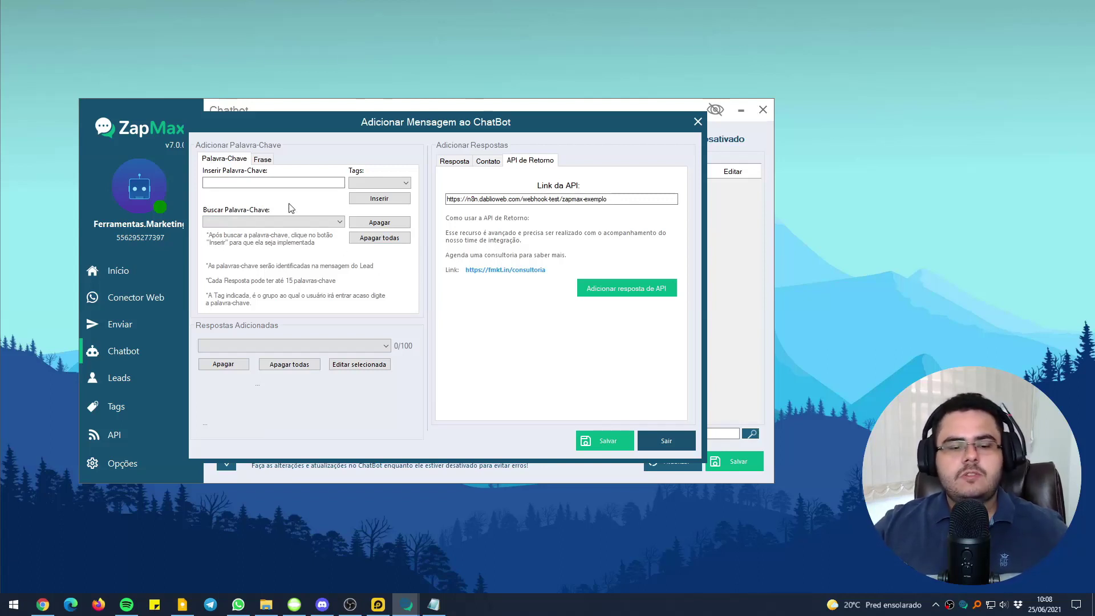
Try a 'cep' trigger keyword, remove it, and add the API response with no keyword
{"action": "left_click", "coordinate": [264, 181]}
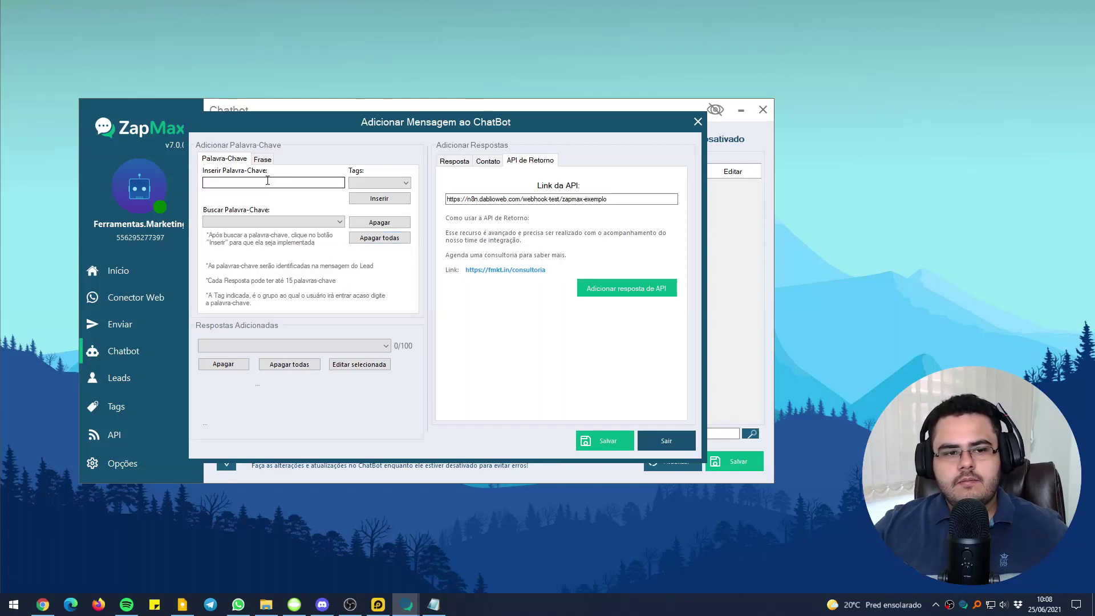
{"action": "type", "text": "cep"}
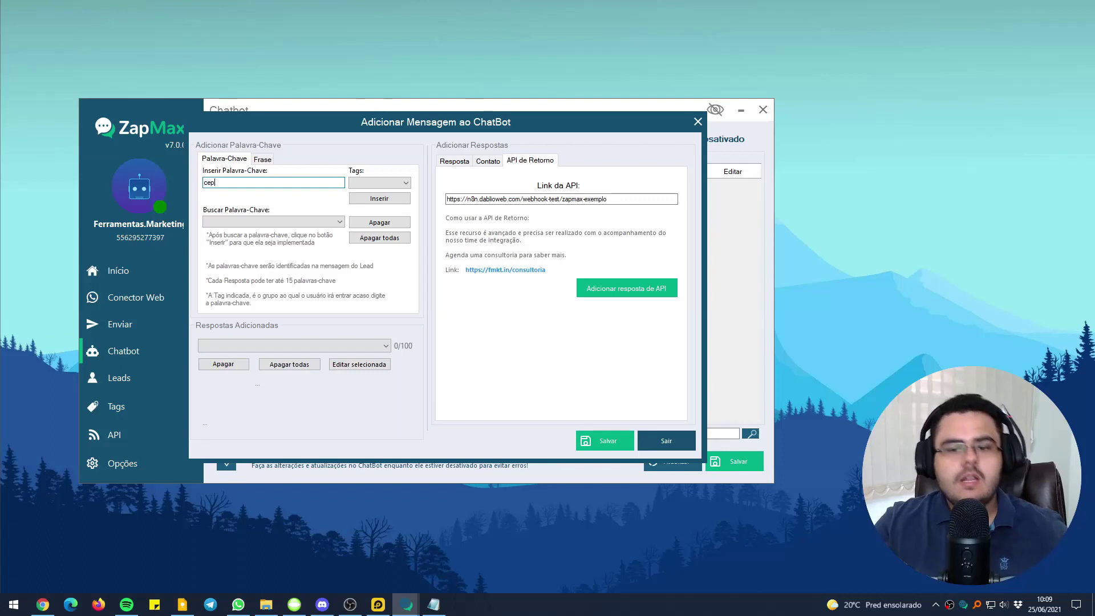
{"action": "double_click", "coordinate": [263, 181]}
{"action": "key", "text": "BackSpace"}
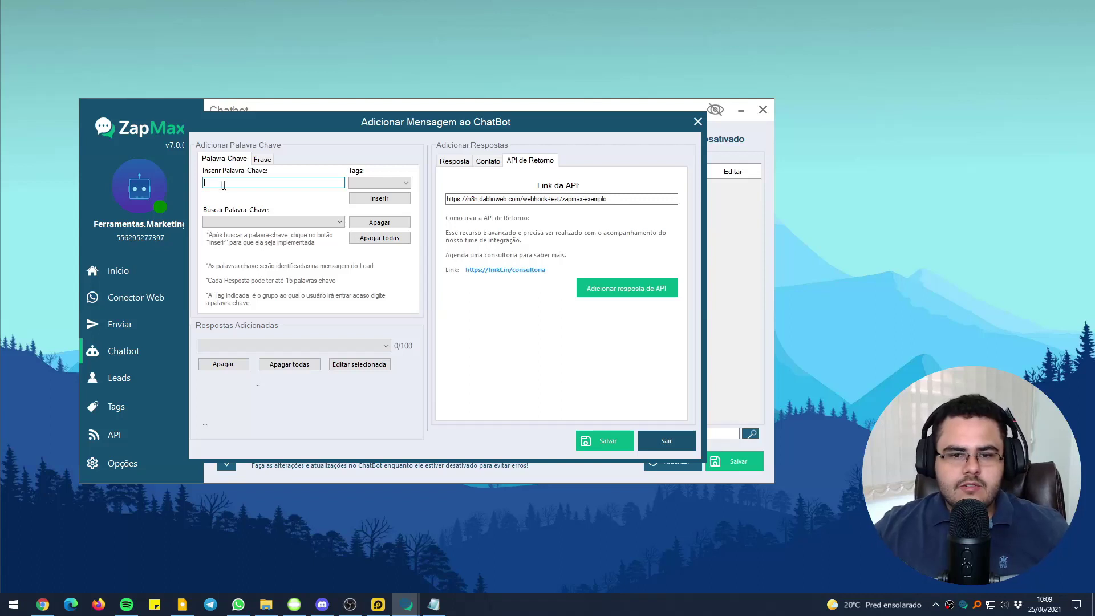
{"action": "left_click", "coordinate": [603, 289]}
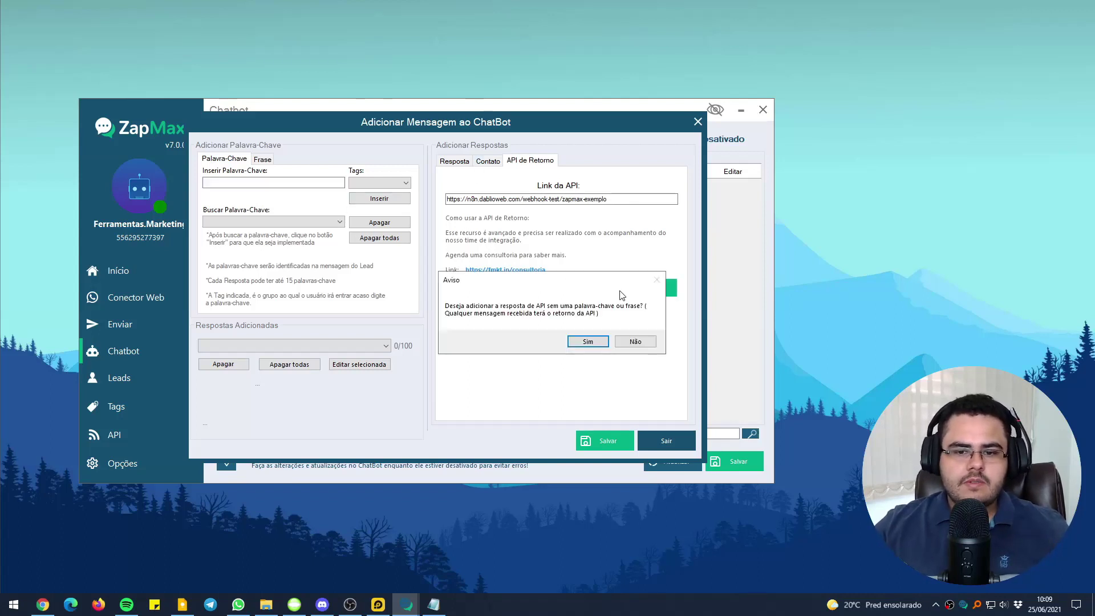
{"action": "left_click", "coordinate": [587, 344]}
Save the new chatbot rule, switch the ChatBot to Ativado, and open the web connector
{"action": "left_click", "coordinate": [623, 438]}
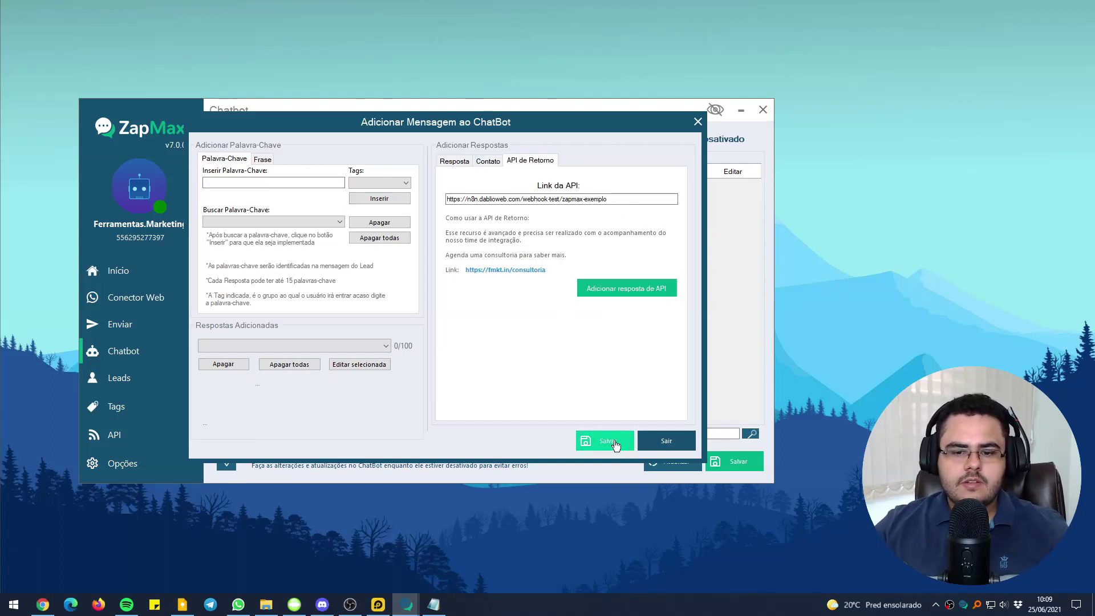
{"action": "left_click", "coordinate": [621, 340]}
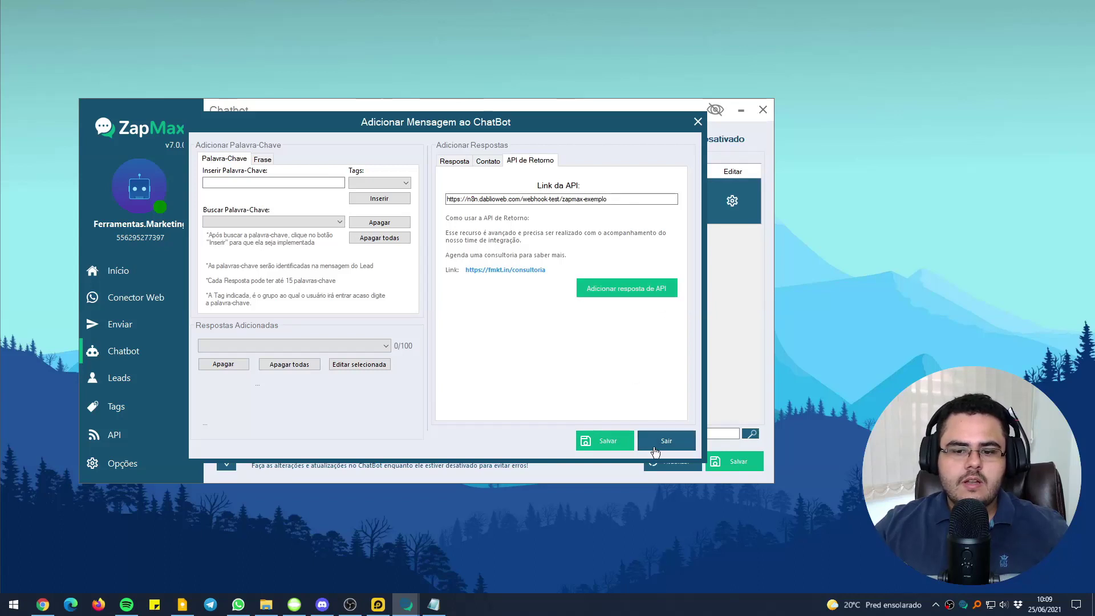
{"action": "left_click", "coordinate": [655, 444]}
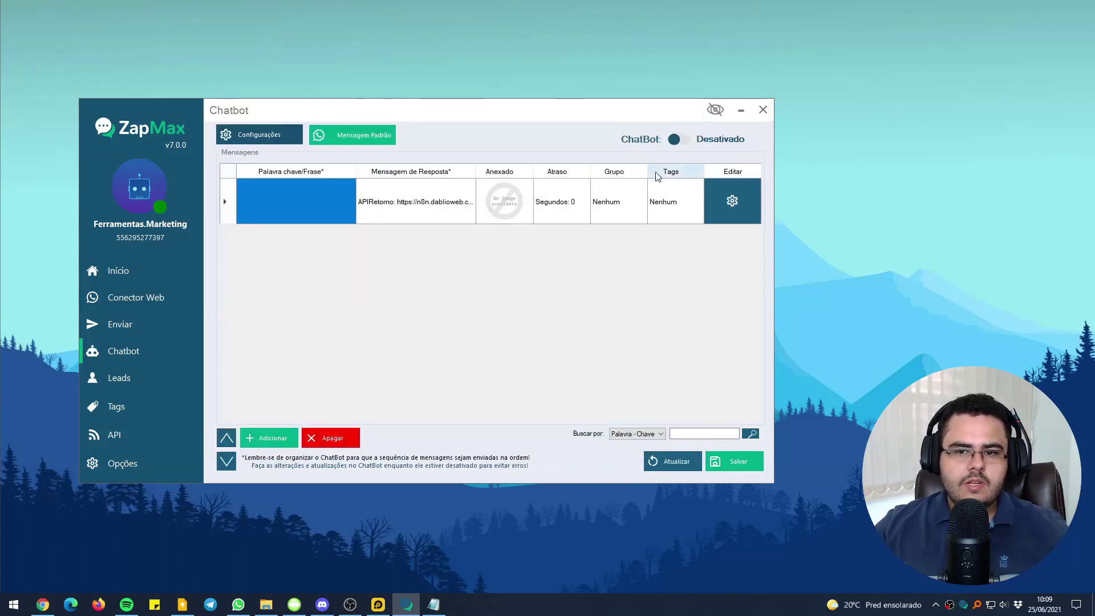
{"action": "left_click", "coordinate": [686, 145]}
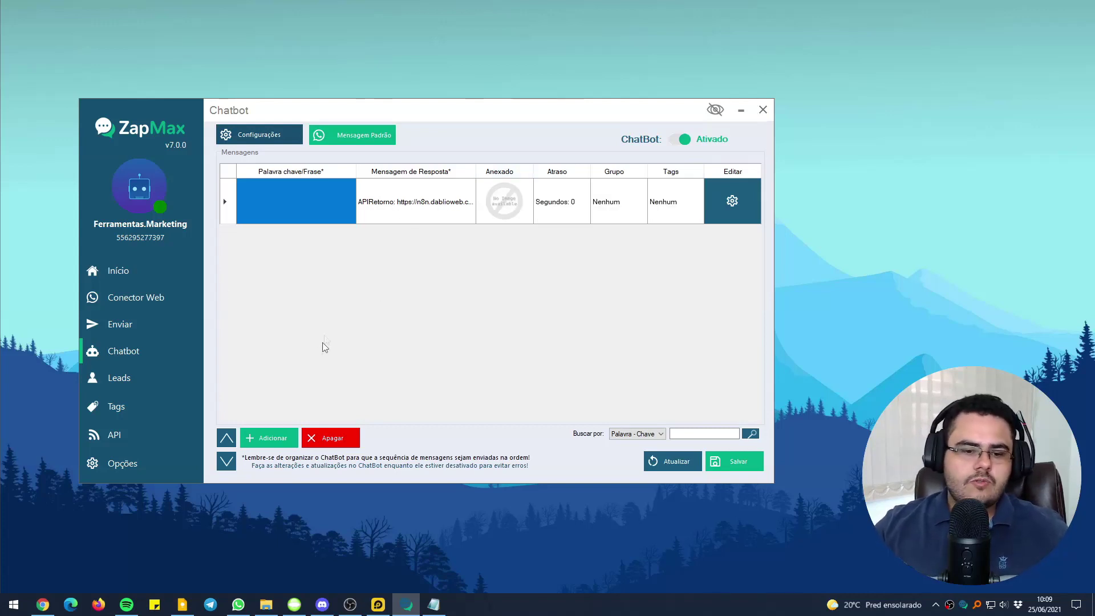
{"action": "left_click", "coordinate": [172, 308]}
{"action": "left_click_drag", "start_coordinate": [493, 144], "coordinate": [305, 145]}
{"action": "left_click", "coordinate": [239, 605]}
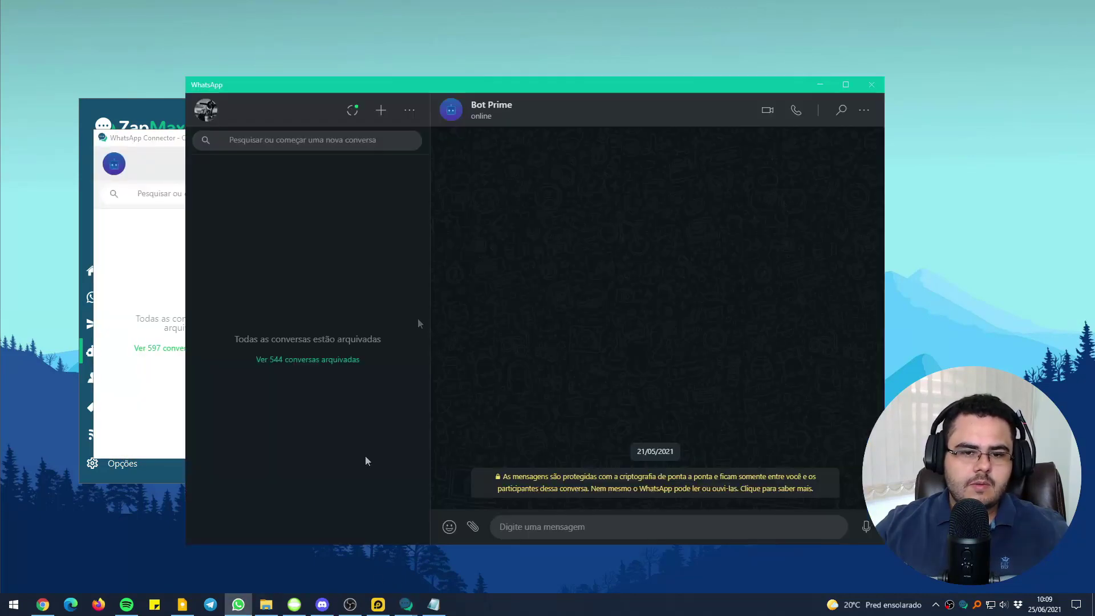
Set the Webhook listening, send 'cep' to the bot on WhatsApp, and view the captured JSON
{"action": "left_click_drag", "start_coordinate": [488, 83], "coordinate": [448, 62]}
{"action": "left_click", "coordinate": [43, 604]}
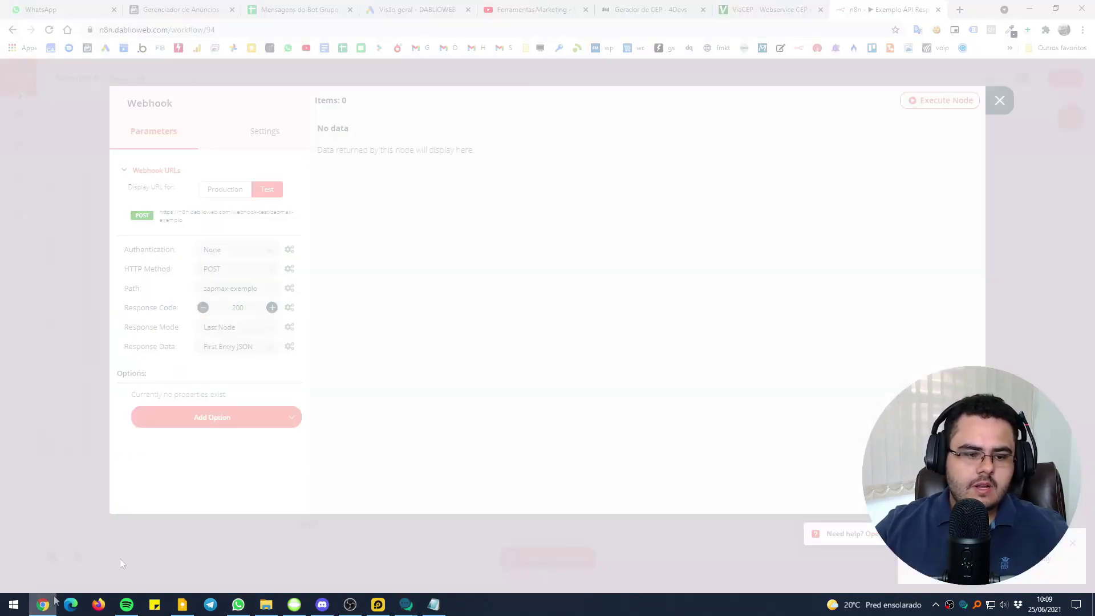
{"action": "left_click", "coordinate": [968, 108]}
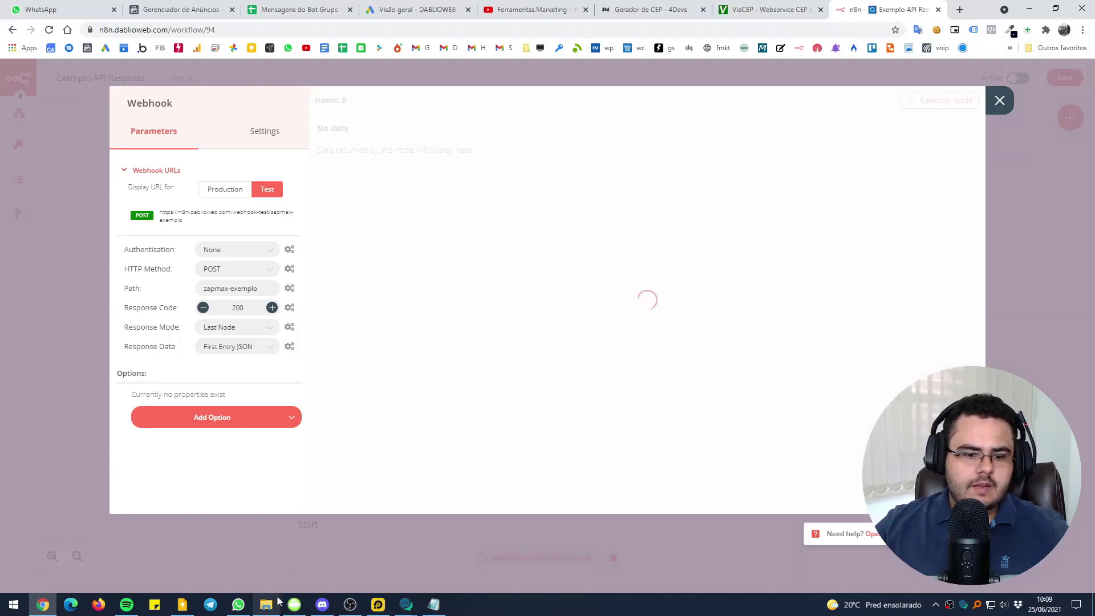
{"action": "left_click", "coordinate": [238, 604]}
{"action": "type", "text": "cep"}
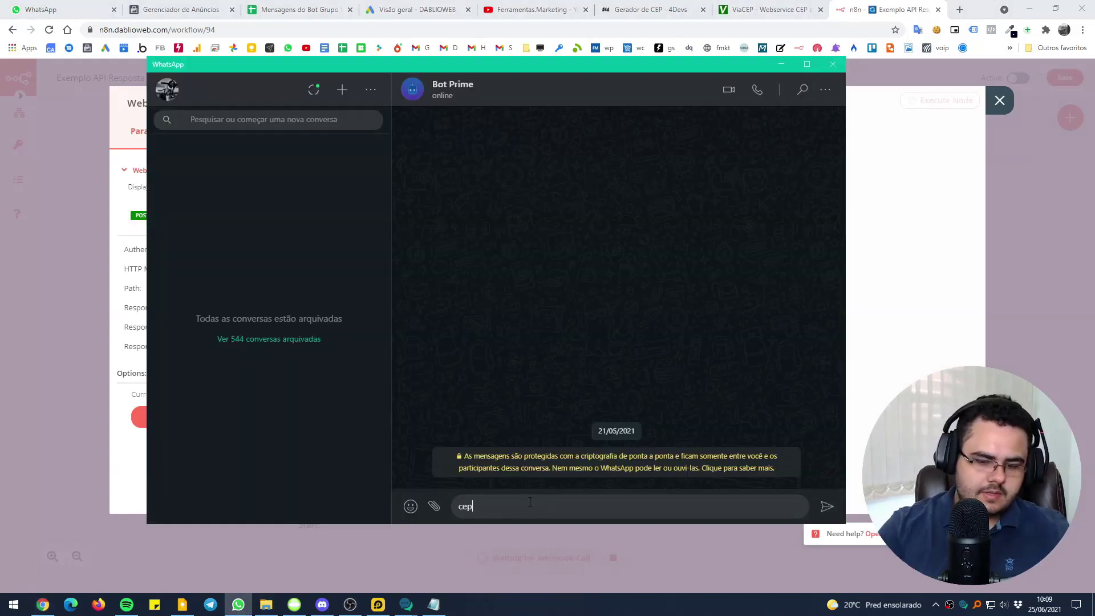
{"action": "key", "text": "Return"}
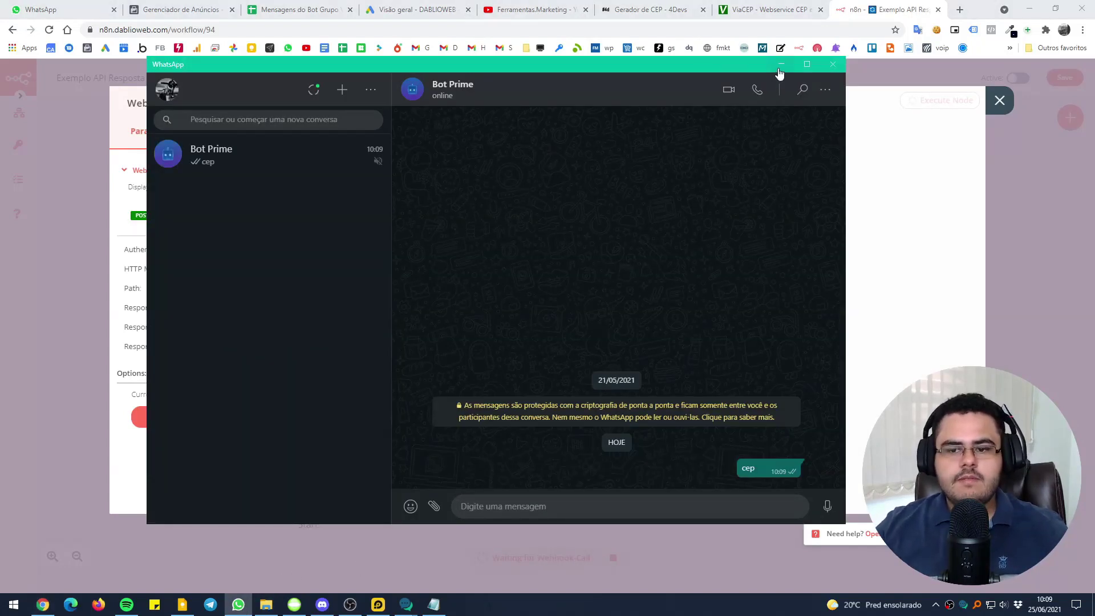
{"action": "left_click", "coordinate": [780, 64]}
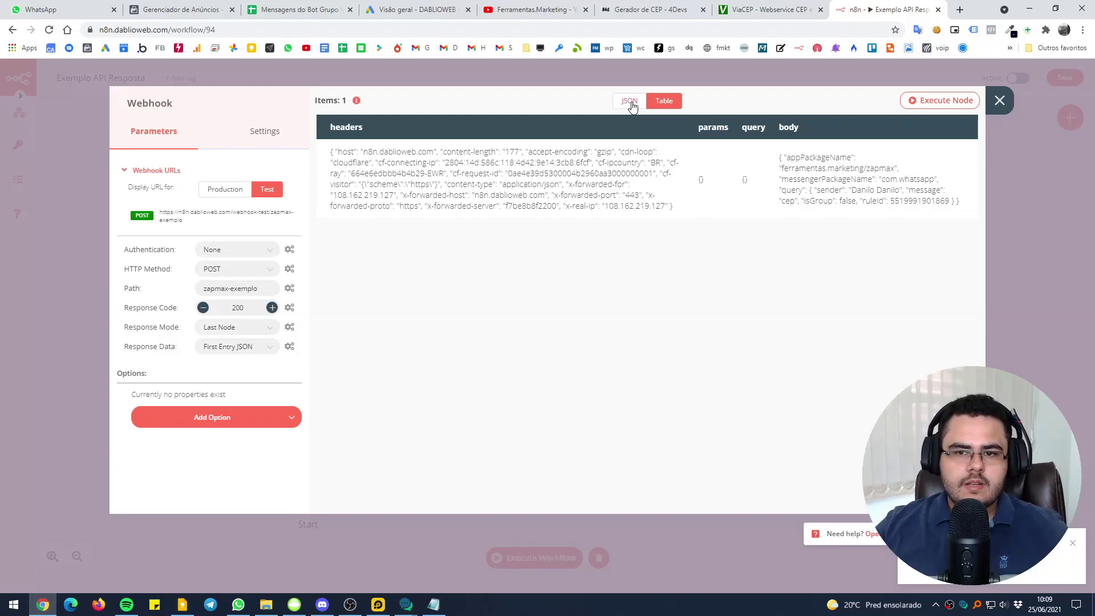
{"action": "left_click", "coordinate": [629, 102]}
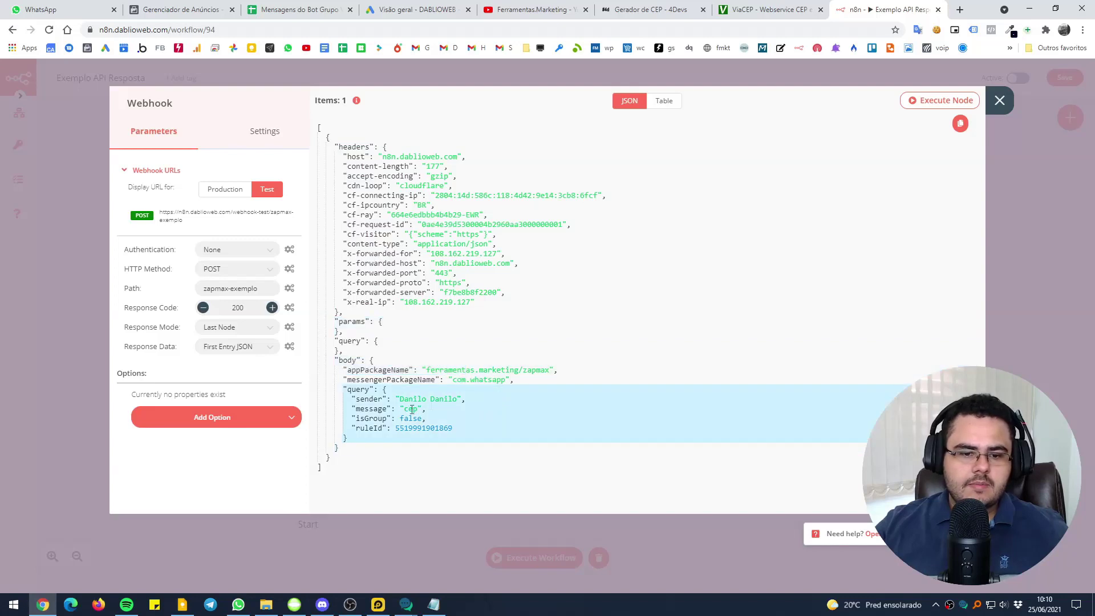
Inspect the sender, message and ruleId fields, close the output, and shift the Webhook node right
{"action": "left_click_drag", "start_coordinate": [360, 400], "coordinate": [390, 401]}
{"action": "left_click", "coordinate": [360, 409]}
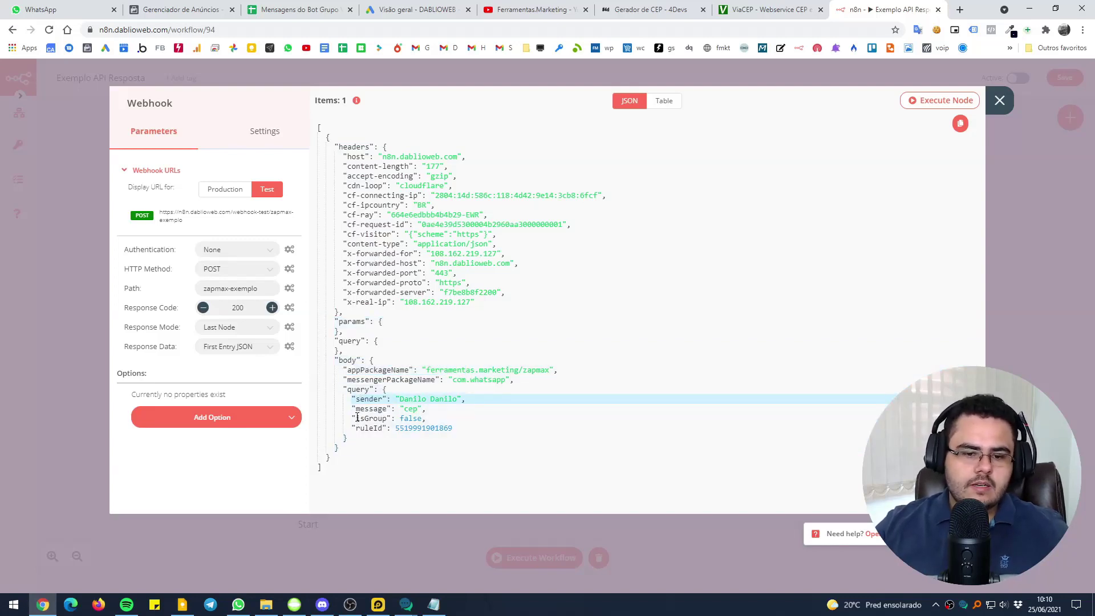
{"action": "left_click_drag", "start_coordinate": [356, 410], "coordinate": [386, 411]}
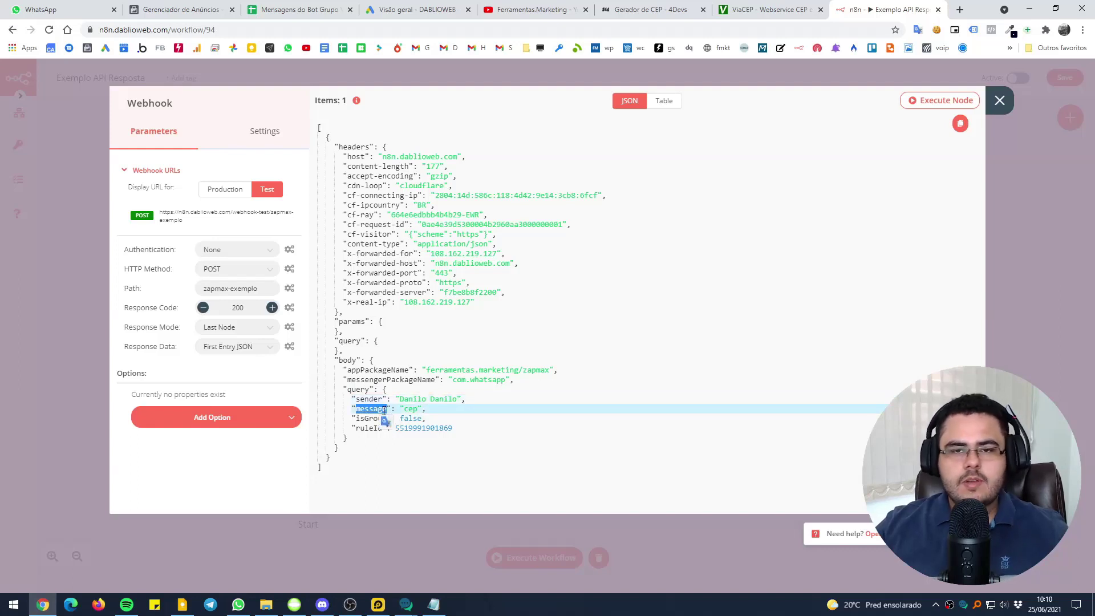
{"action": "left_click_drag", "start_coordinate": [357, 429], "coordinate": [383, 429]}
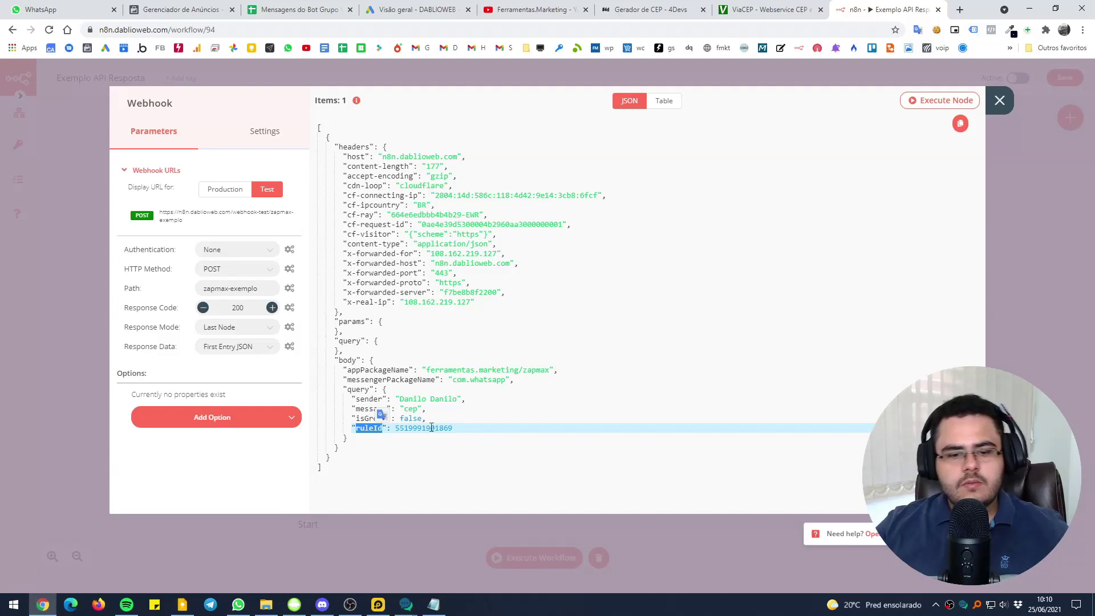
{"action": "left_click", "coordinate": [1047, 254]}
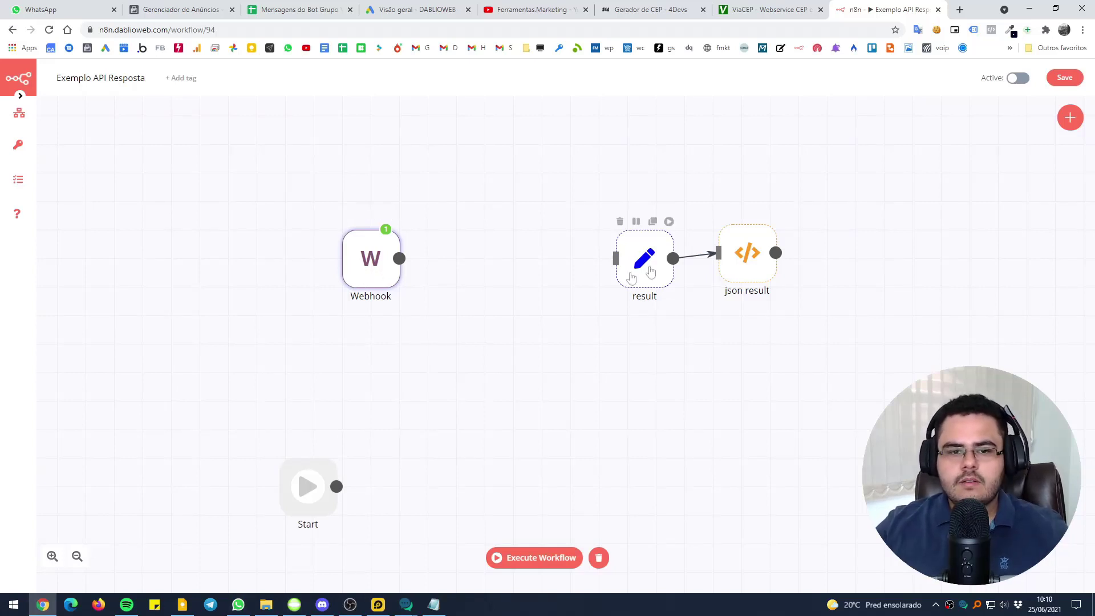
{"action": "left_click_drag", "start_coordinate": [379, 269], "coordinate": [491, 263]}
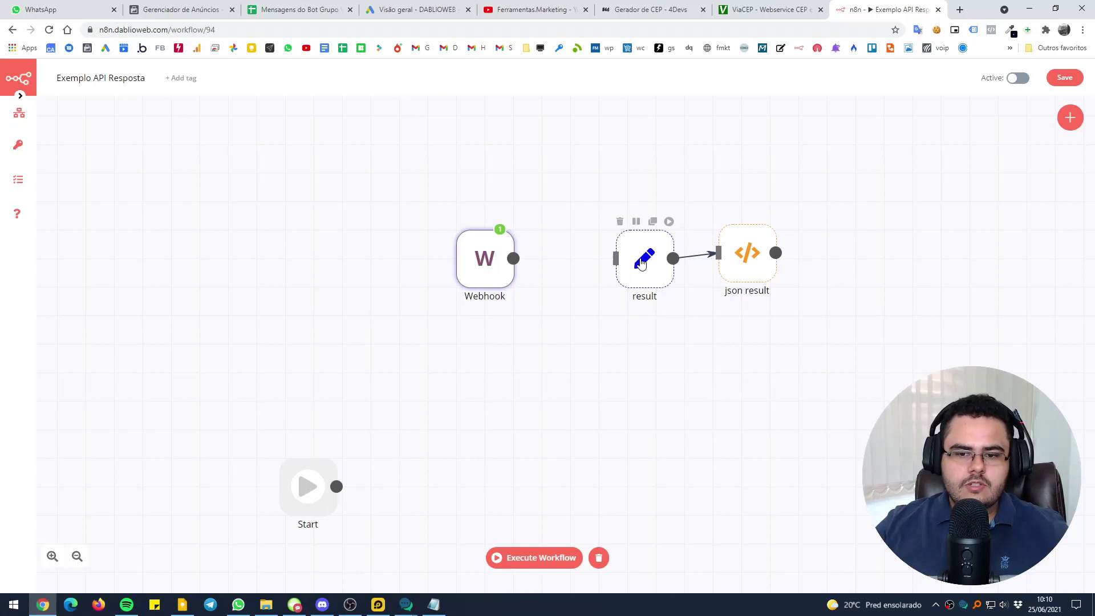
{"action": "mouse_move", "coordinate": [294, 604]}
{"action": "left_click", "coordinate": [352, 520]}
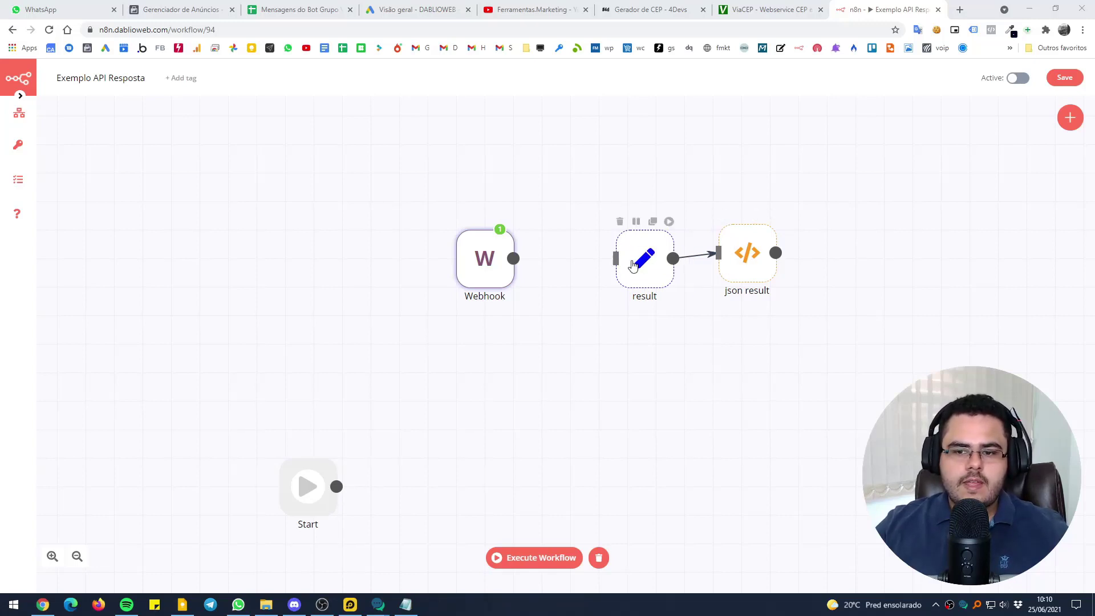
Set the result node's message value to 'Isso é uma resposta' and execute the node
{"action": "double_click", "coordinate": [655, 268]}
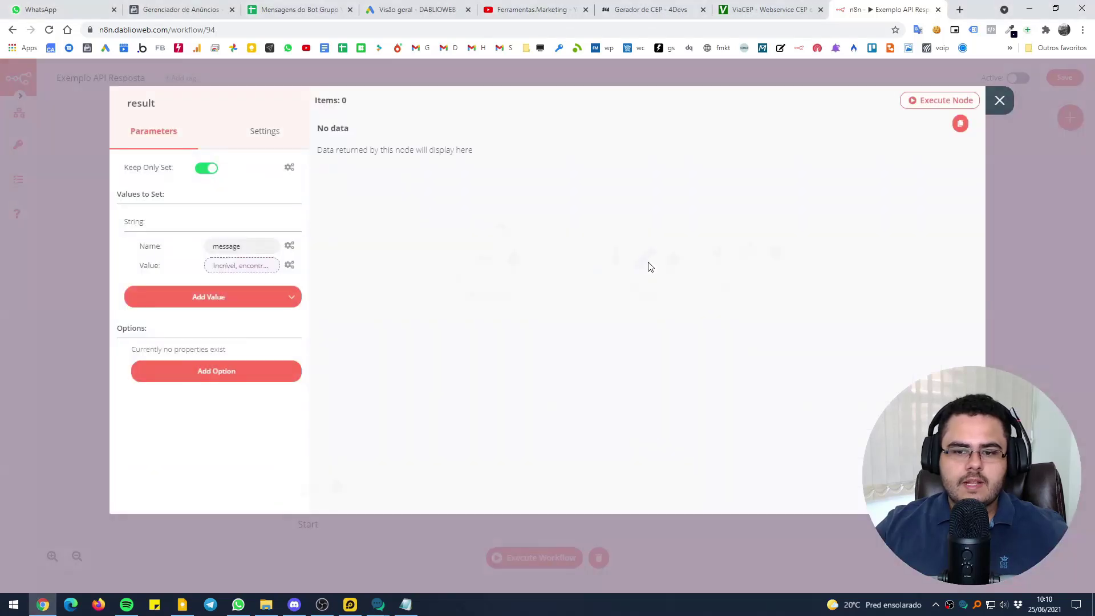
{"action": "left_click_drag", "start_coordinate": [272, 246], "coordinate": [197, 246]}
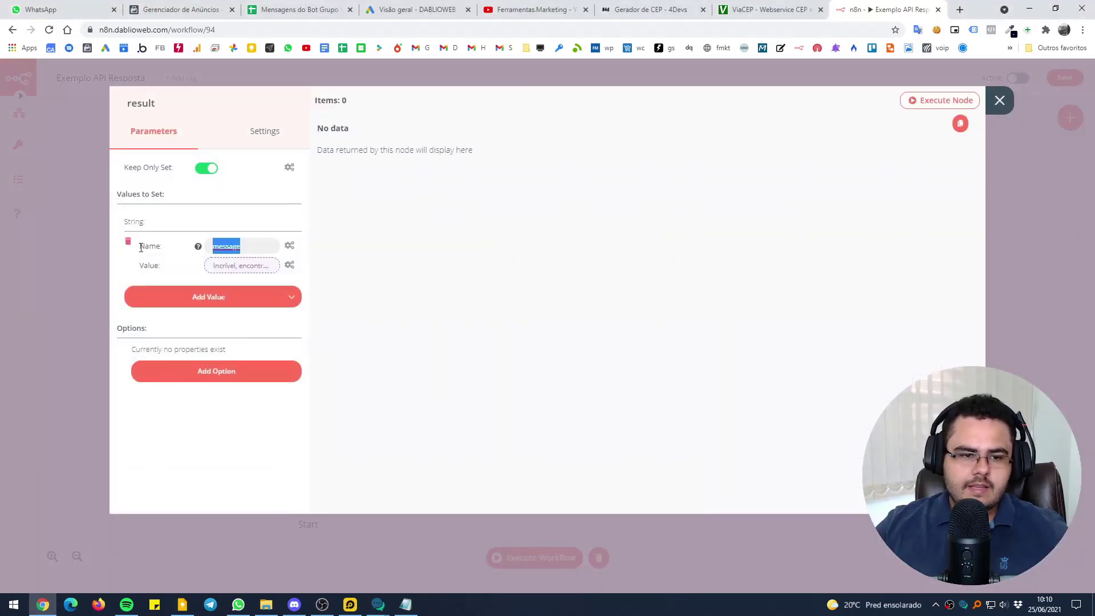
{"action": "left_click", "coordinate": [252, 267]}
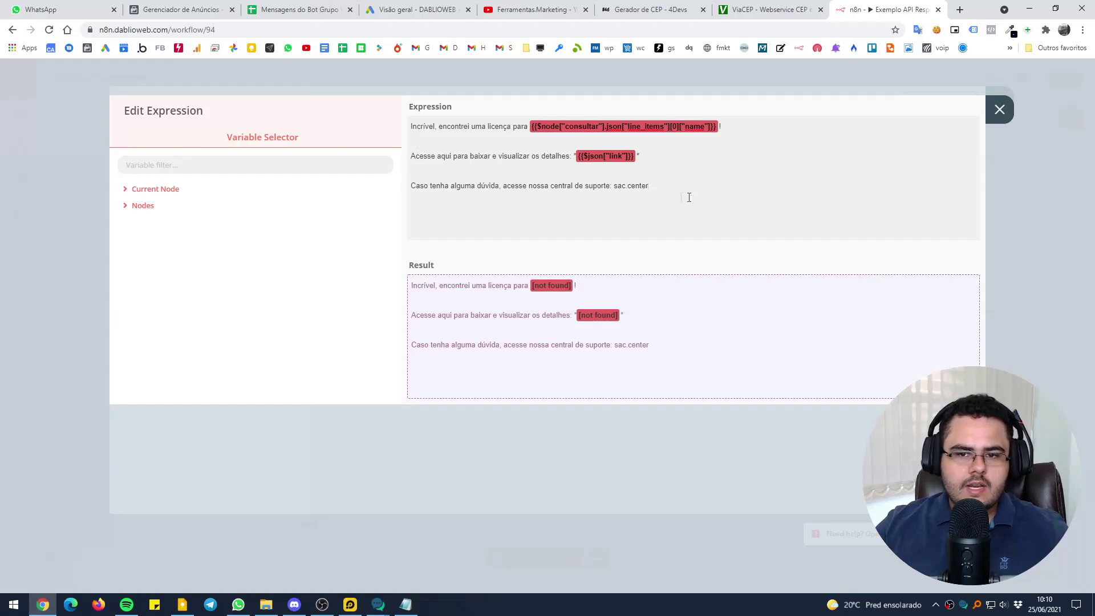
{"action": "key", "text": "Escape"}
{"action": "left_click", "coordinate": [245, 273]}
{"action": "triple_click", "coordinate": [681, 214]}
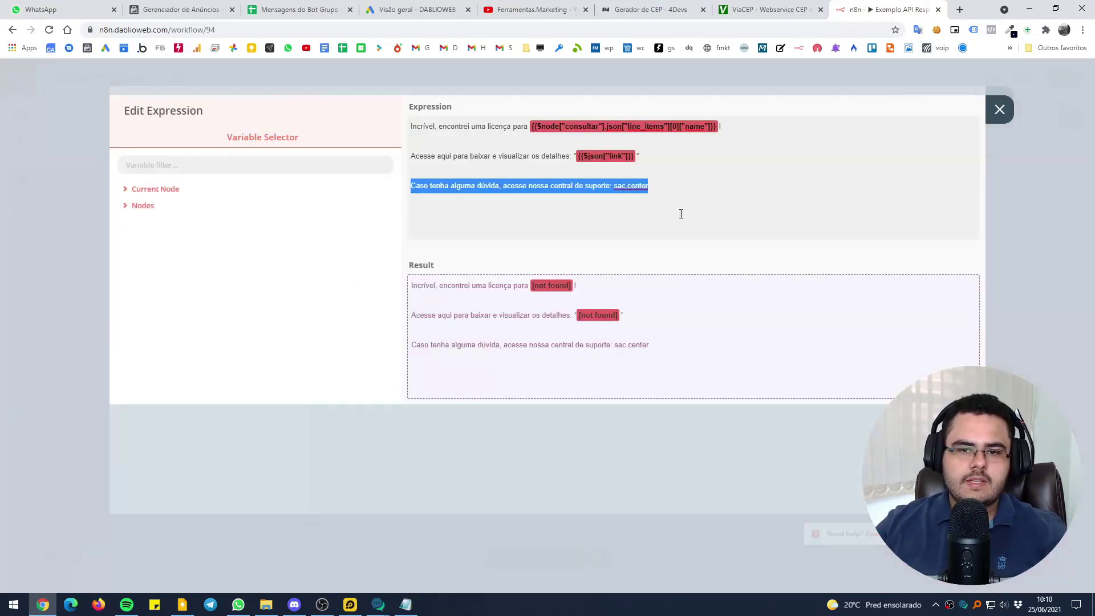
{"action": "key", "text": "ctrl+a"}
{"action": "type", "text": "Iss"}
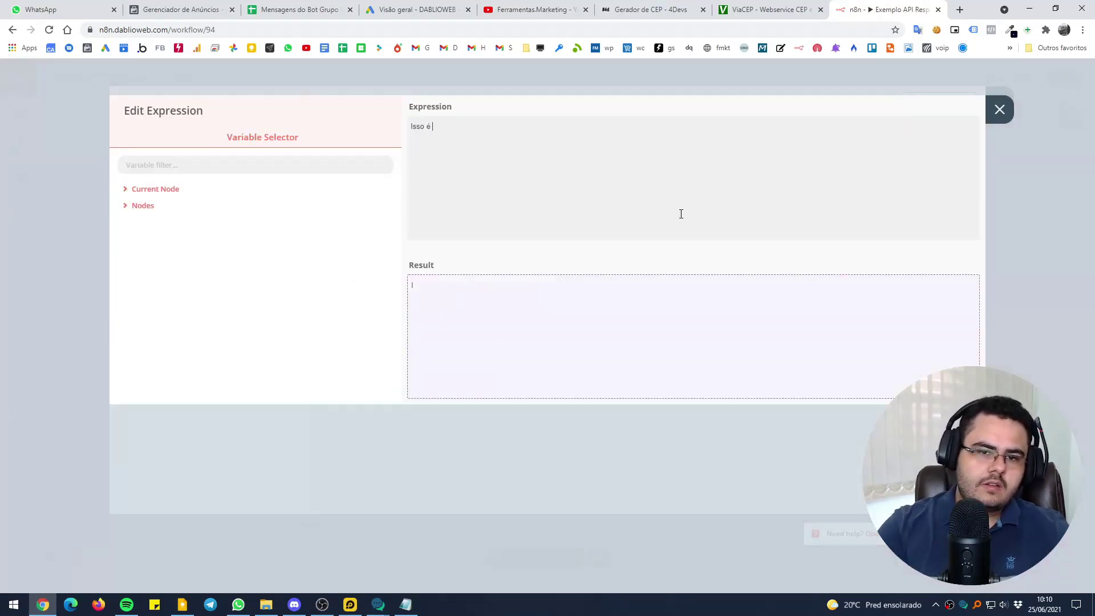
{"action": "type", "text": "o é uma respostsa"}
{"action": "key", "text": "BackSpace"}
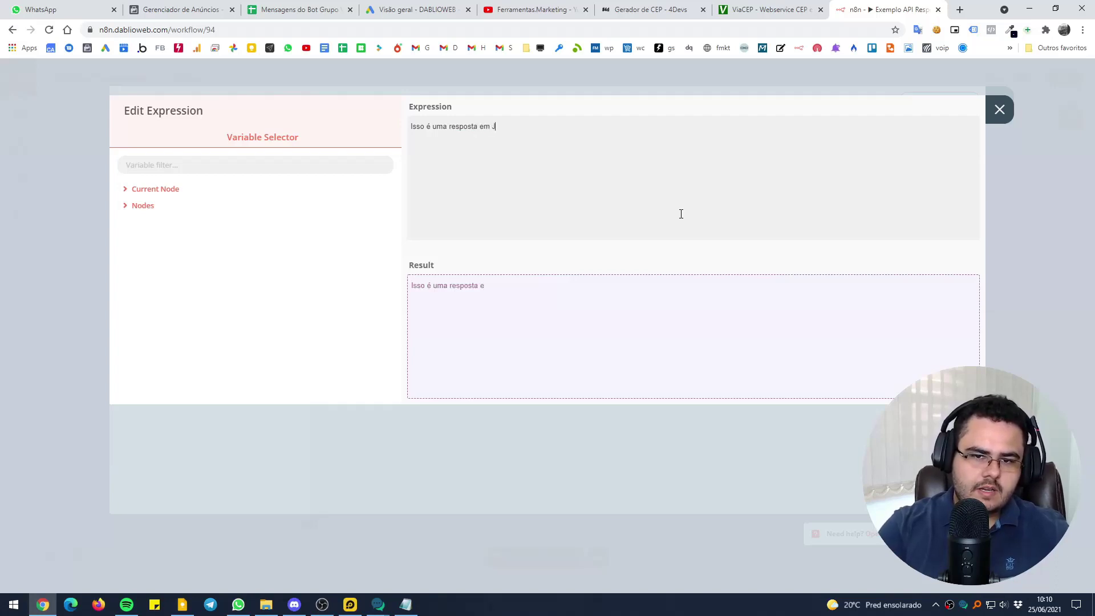
{"action": "left_click", "coordinate": [607, 69]}
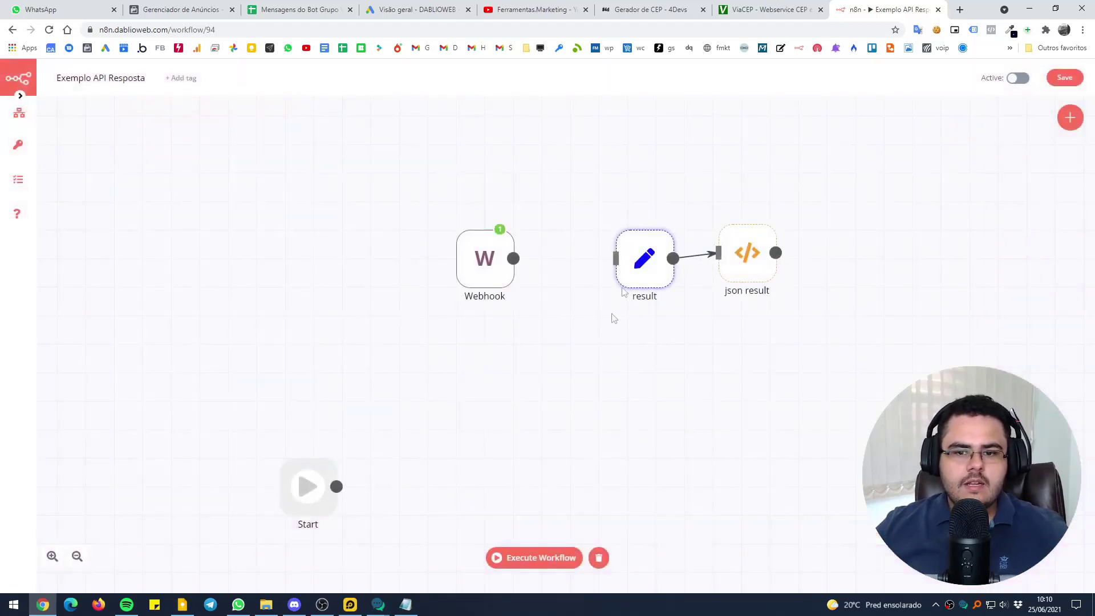
{"action": "mouse_move", "coordinate": [633, 268]}
{"action": "left_click", "coordinate": [668, 222]}
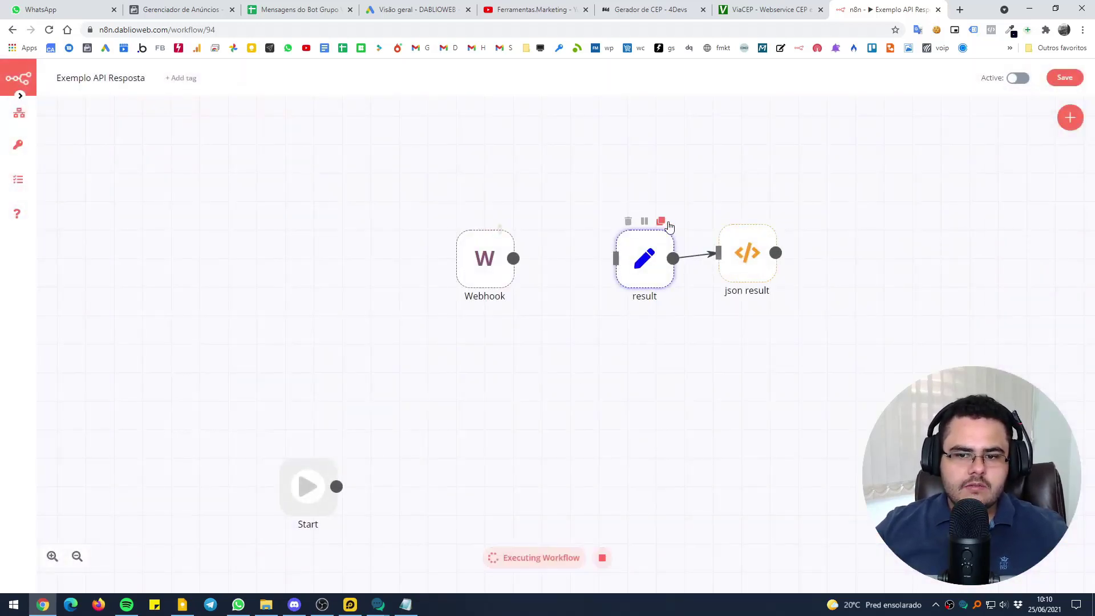
{"action": "double_click", "coordinate": [653, 269]}
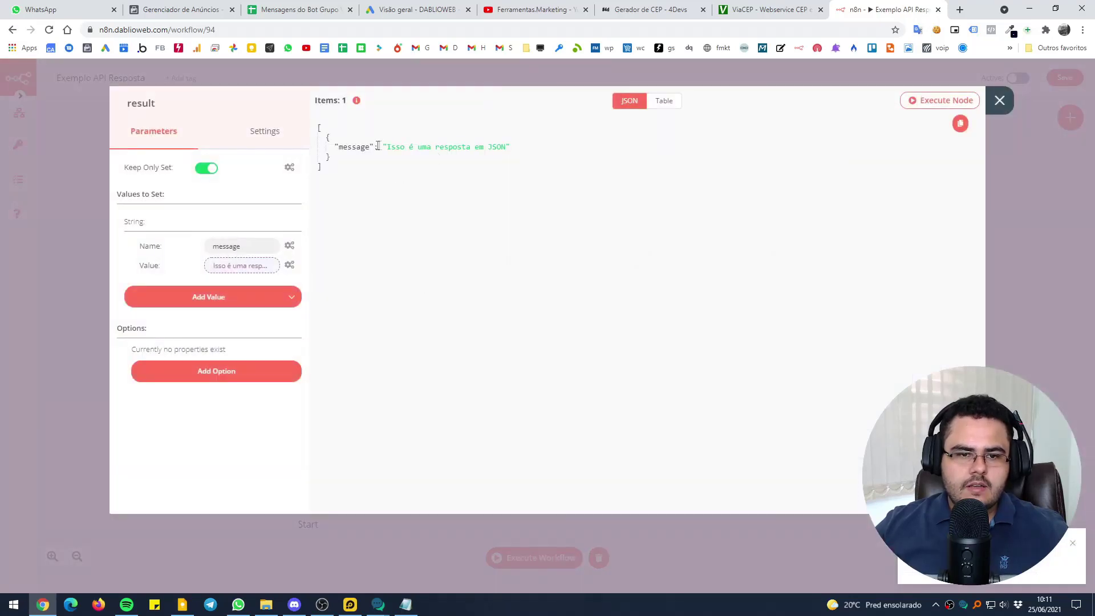
{"action": "double_click", "coordinate": [338, 146]}
{"action": "left_click", "coordinate": [427, 73]}
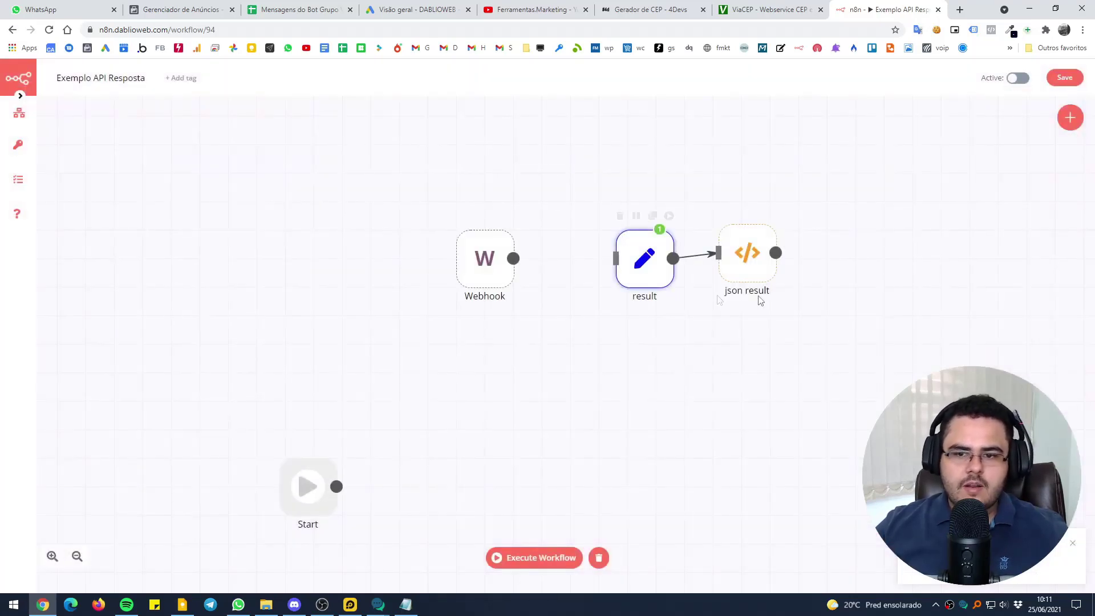
{"action": "double_click", "coordinate": [752, 265]}
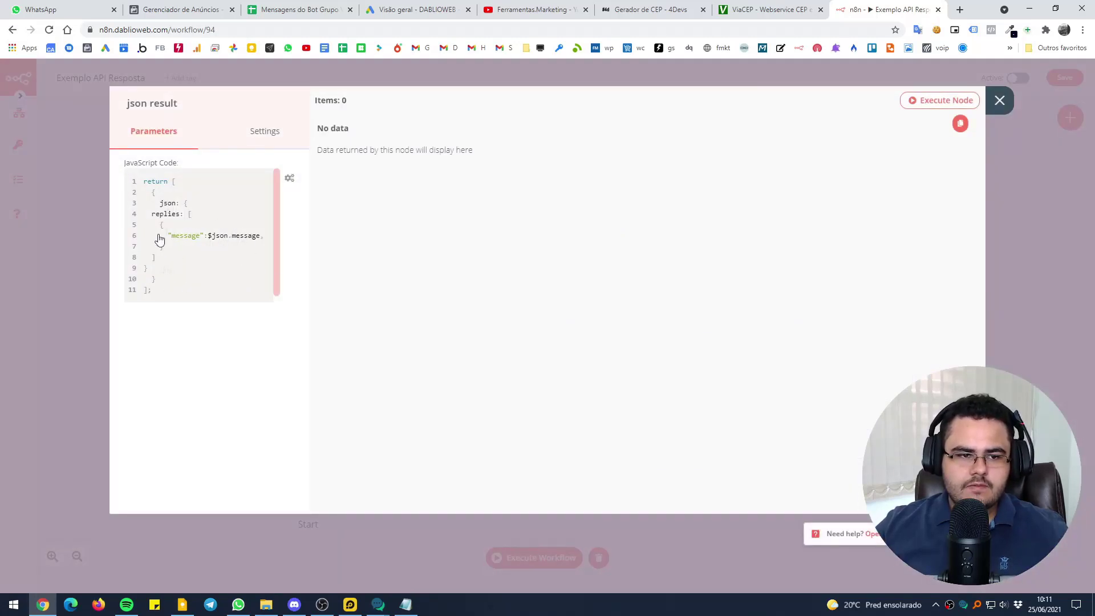
{"action": "left_click", "coordinate": [64, 222]}
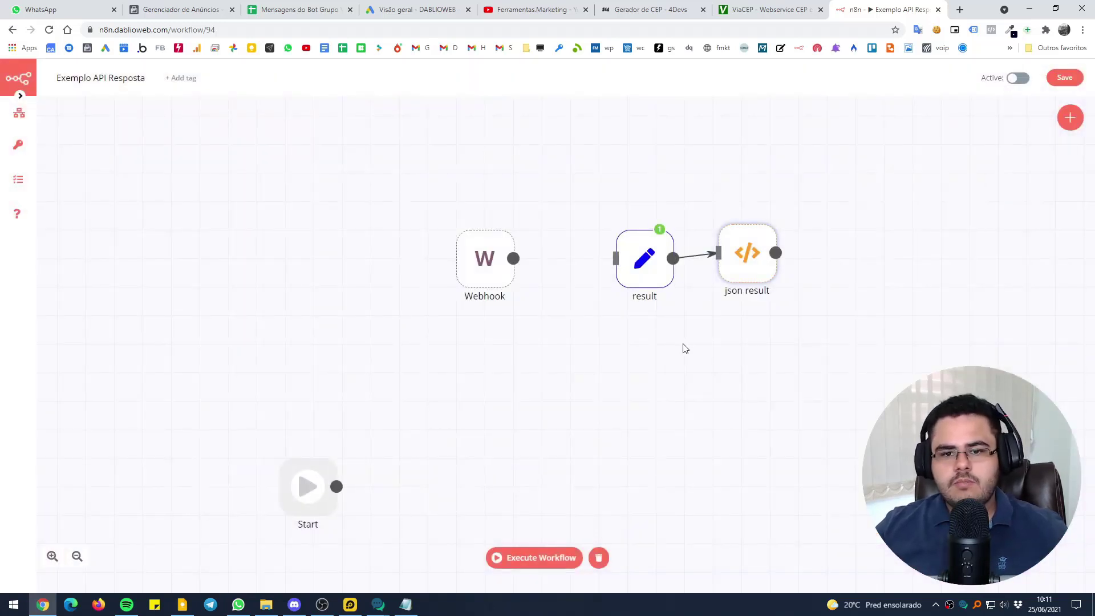
Connect the Webhook to the result node, save, and execute the workflow
{"action": "left_click_drag", "start_coordinate": [514, 259], "coordinate": [616, 258]}
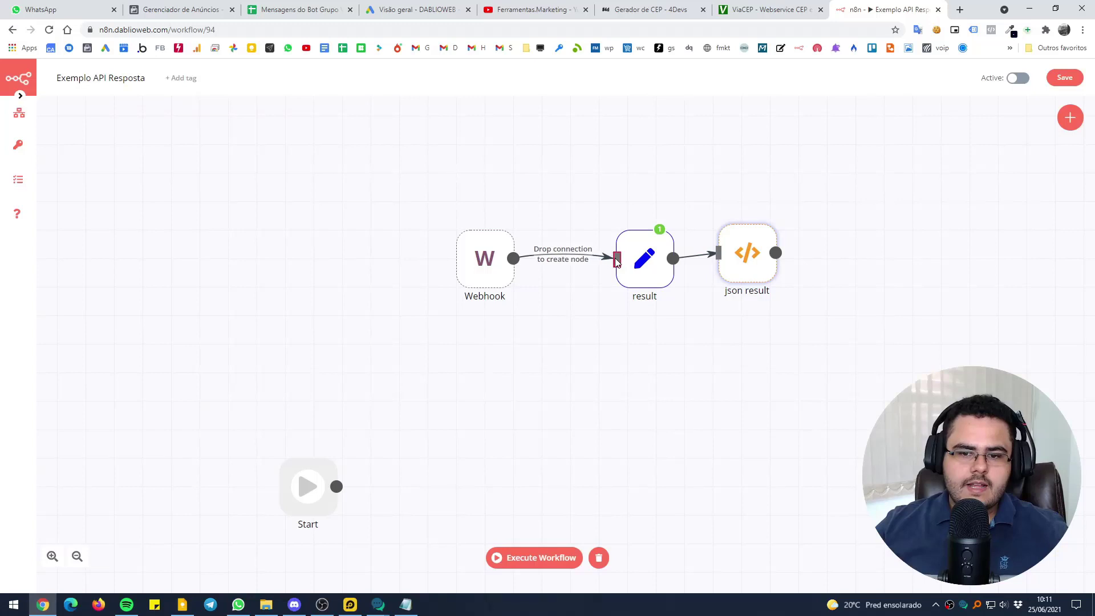
{"action": "double_click", "coordinate": [490, 262]}
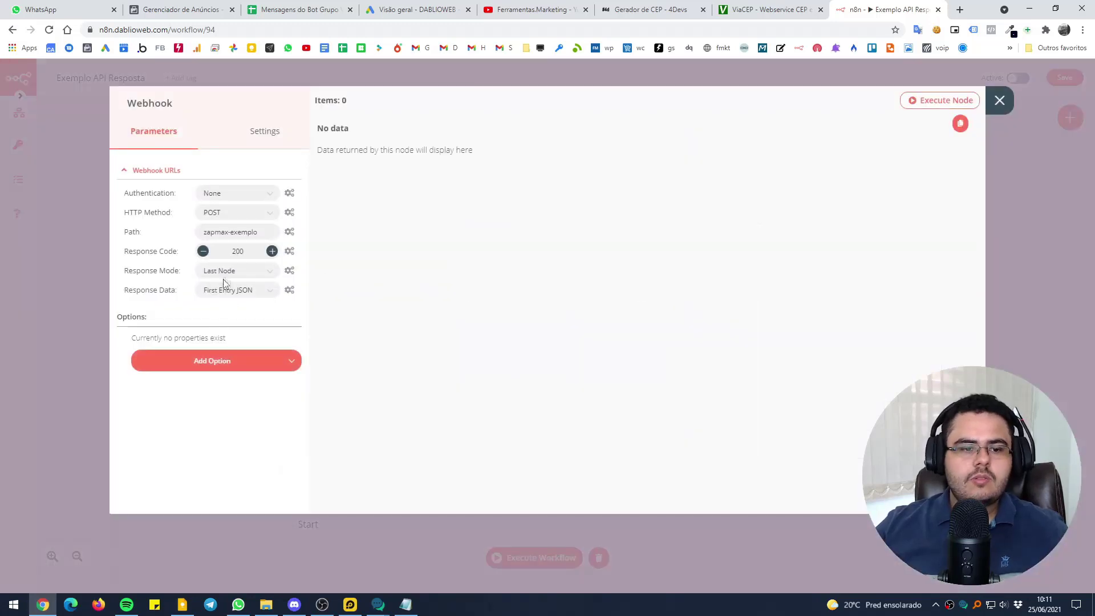
{"action": "left_click", "coordinate": [67, 216]}
{"action": "mouse_move", "coordinate": [18, 112]}
{"action": "left_click", "coordinate": [64, 149]}
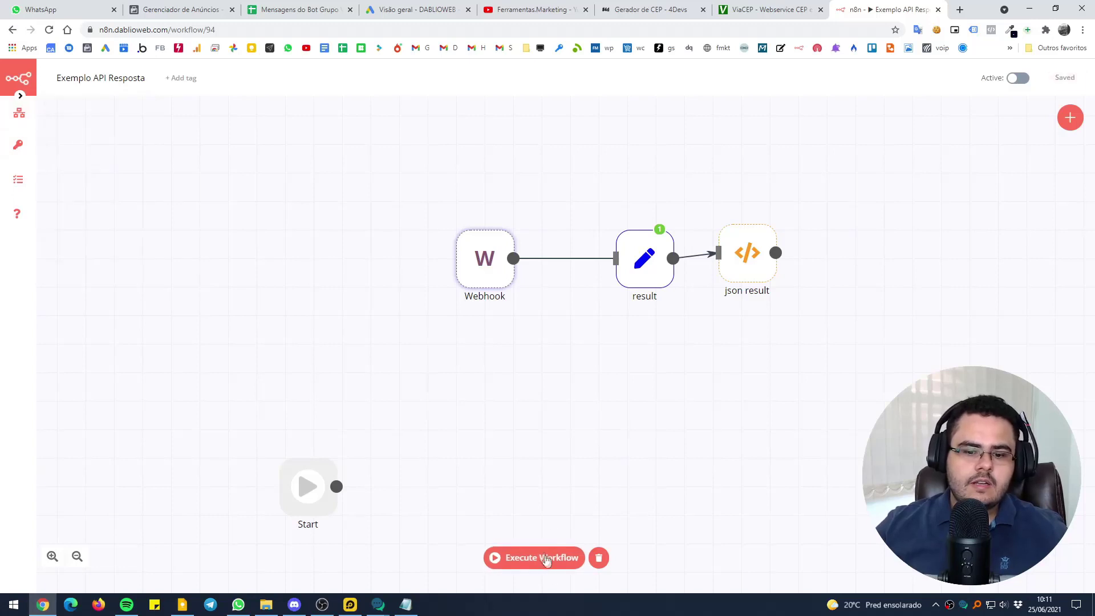
{"action": "left_click", "coordinate": [541, 557]}
Send 'asdasdas' to the bot on WhatsApp and check the 'Isso é uma resposta em JSON' reply
{"action": "left_click", "coordinate": [238, 604]}
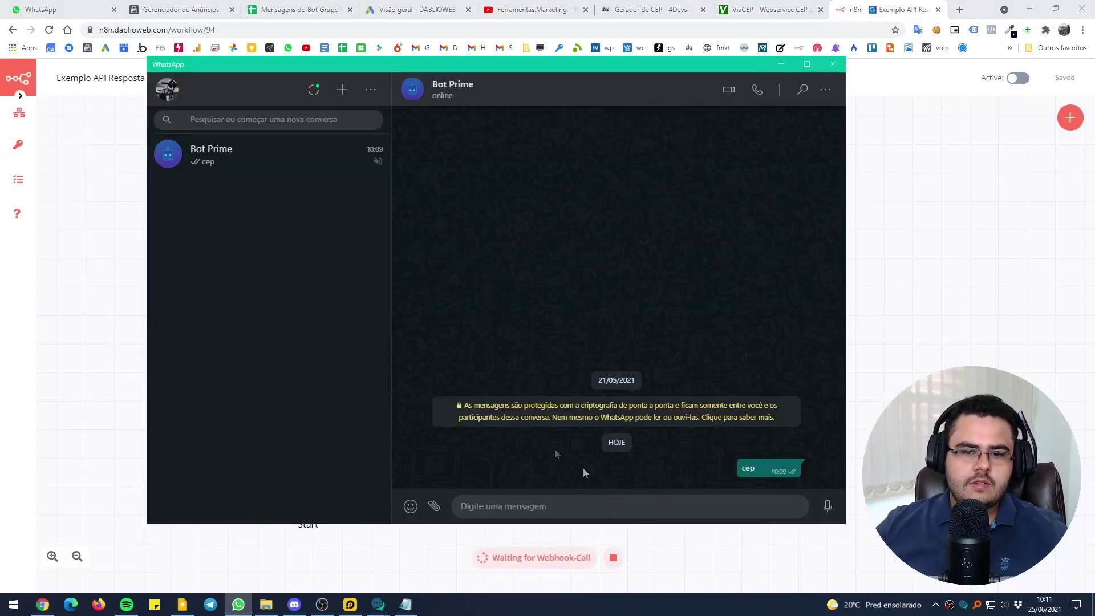
{"action": "left_click", "coordinate": [523, 504]}
{"action": "type", "text": "asdasdas"}
{"action": "key", "text": "Return"}
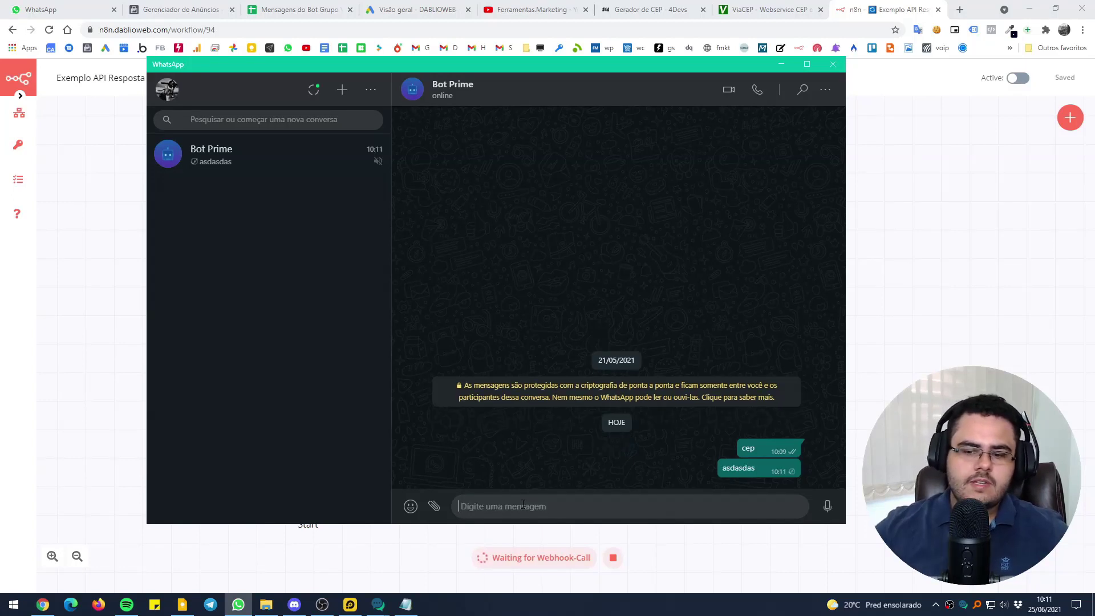
{"action": "key", "text": "alt+Tab"}
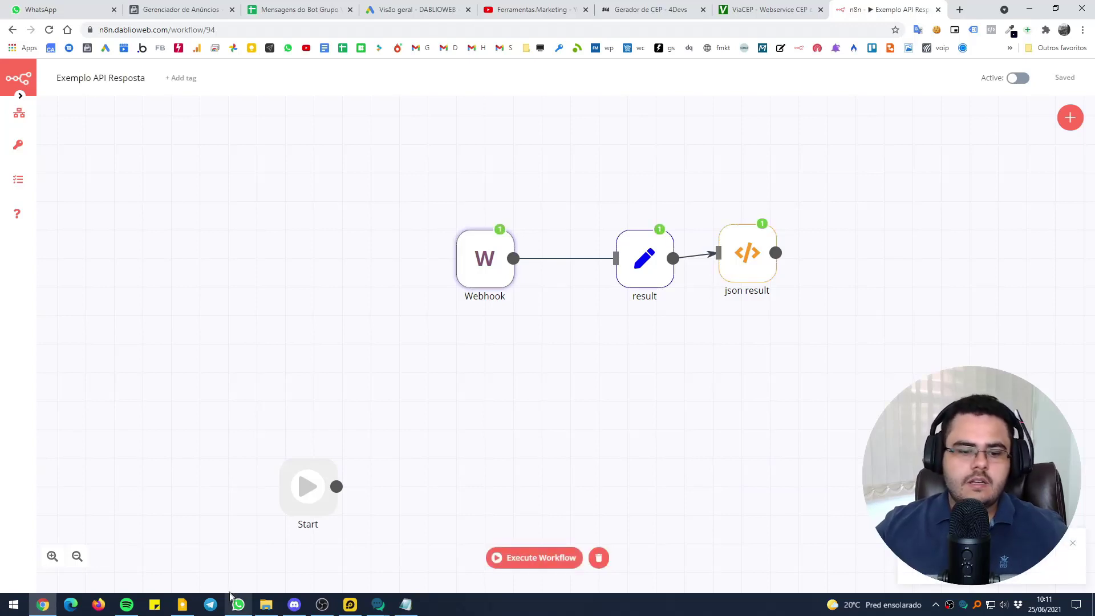
{"action": "key", "text": "alt+Tab"}
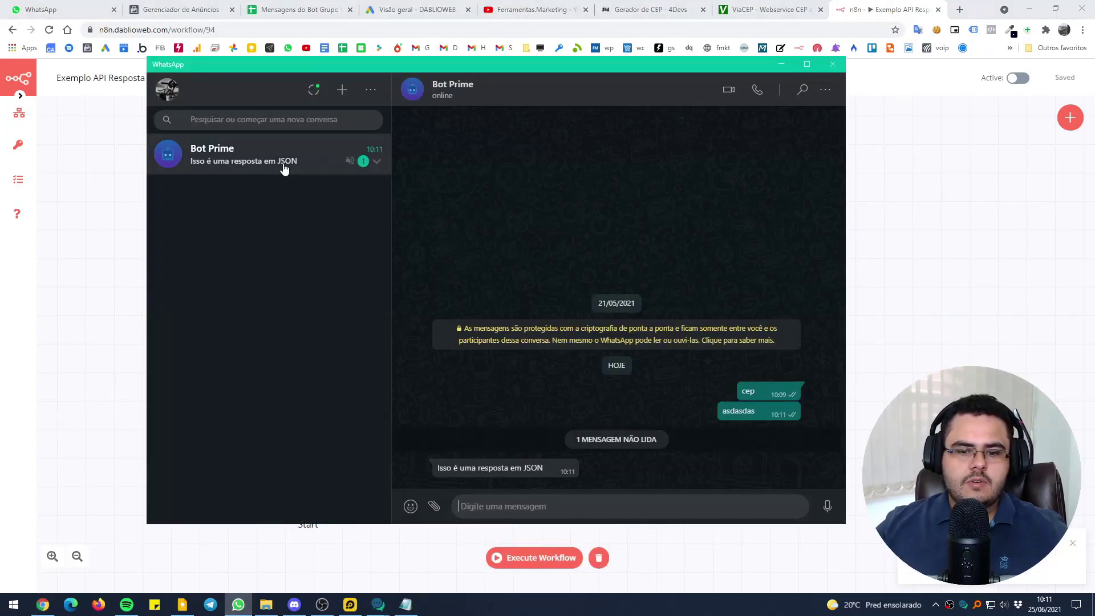
{"action": "double_click", "coordinate": [532, 465]}
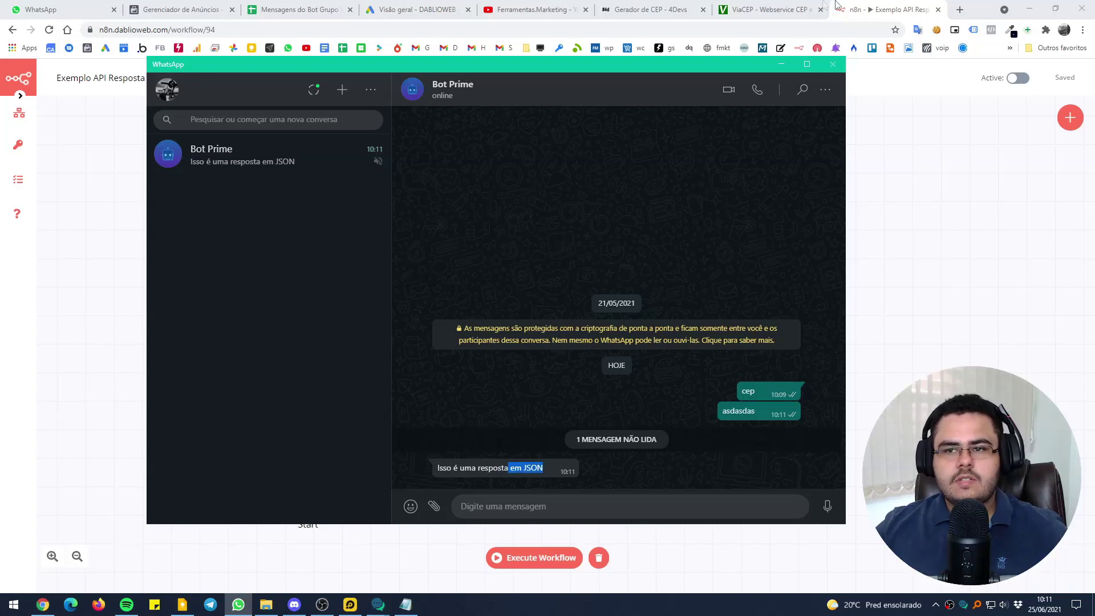
{"action": "key", "text": "alt+Tab"}
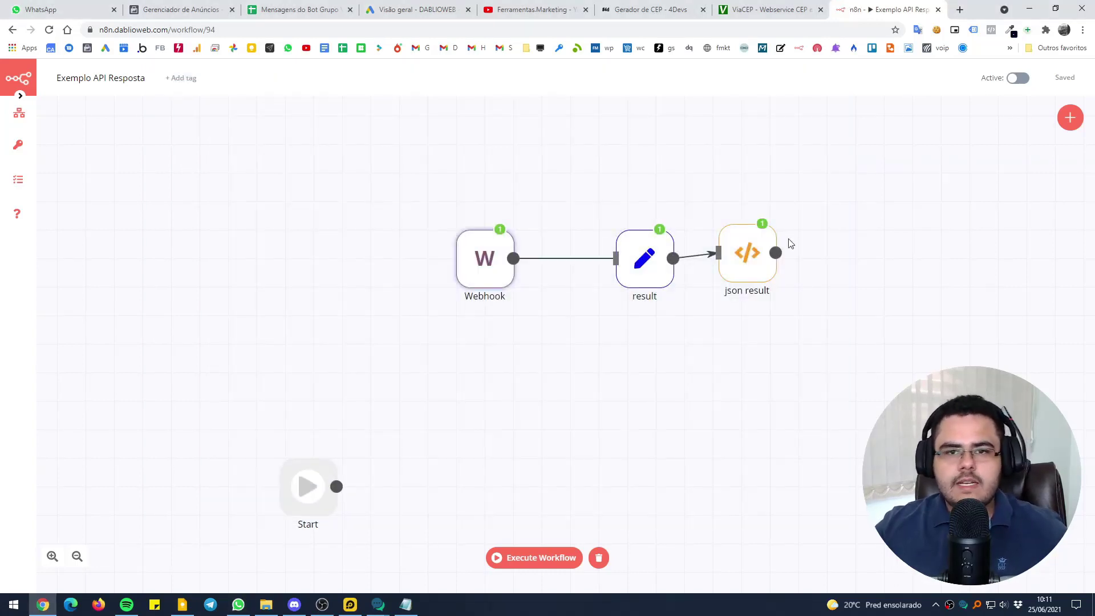
Move the Webhook node further left and delete its connection to the result node
{"action": "left_click", "coordinate": [936, 604]}
{"action": "left_click", "coordinate": [775, 450]}
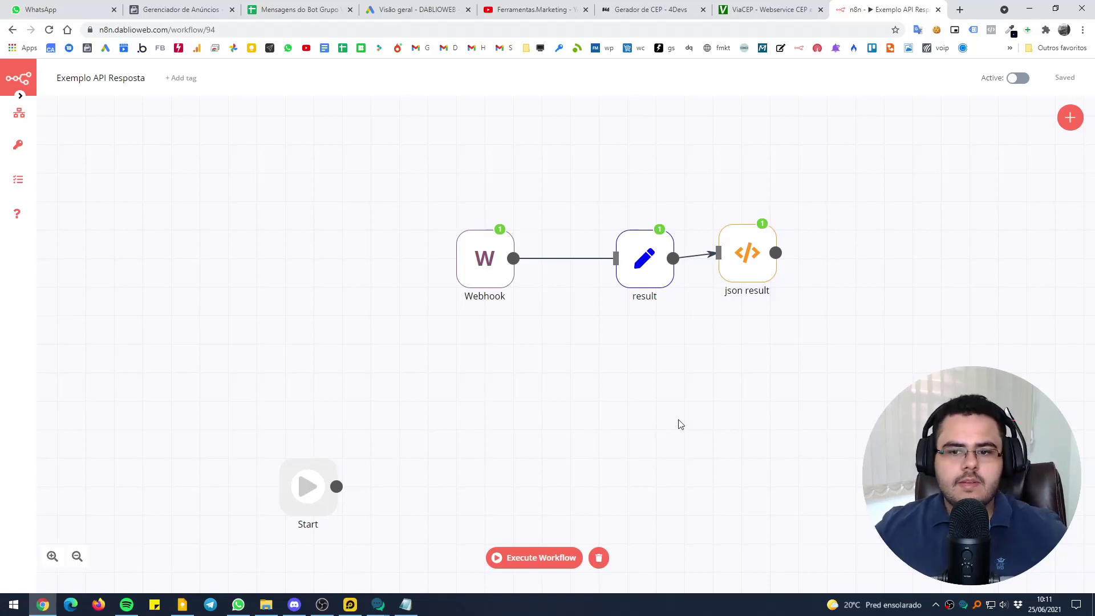
{"action": "left_click_drag", "start_coordinate": [484, 279], "coordinate": [427, 279]}
{"action": "left_click", "coordinate": [539, 261]}
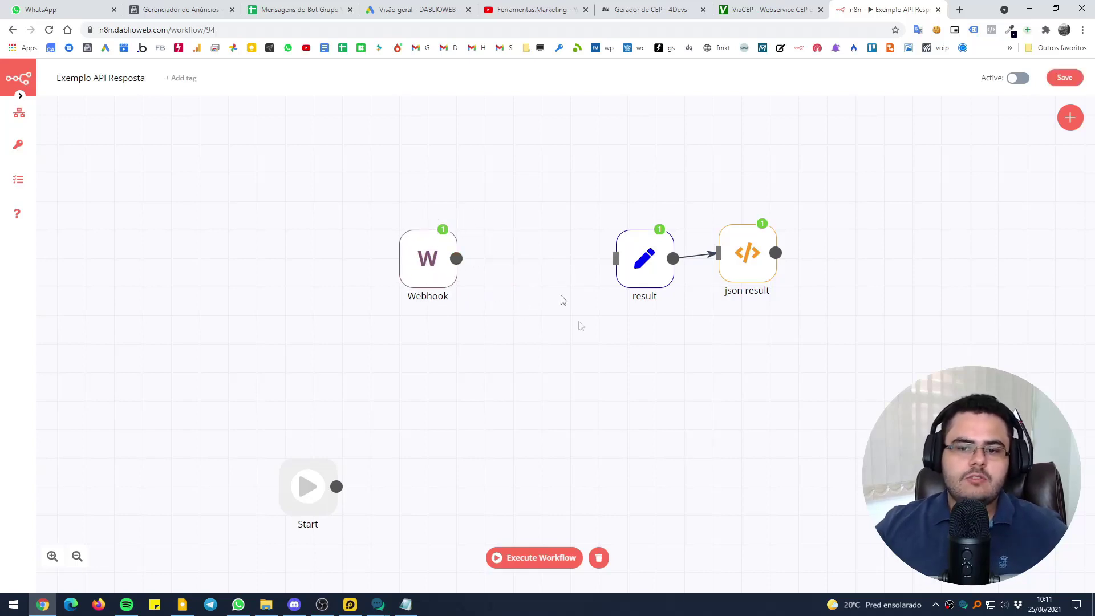
Add an IF node between Webhook and result and link the Webhook output to it
{"action": "left_click", "coordinate": [1069, 117]}
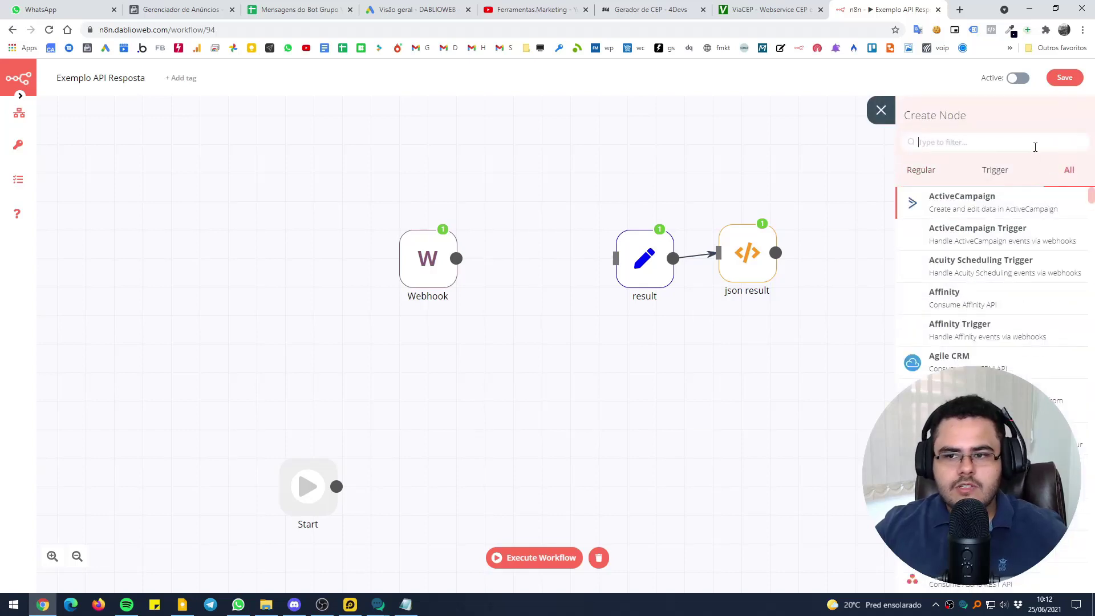
{"action": "type", "text": "if"}
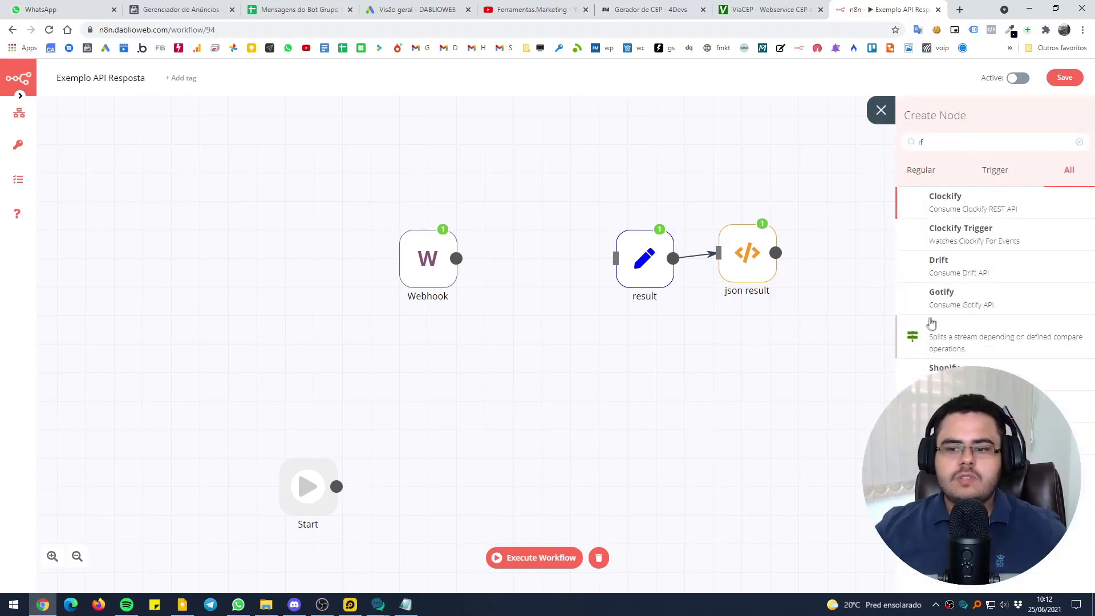
{"action": "left_click", "coordinate": [935, 326]}
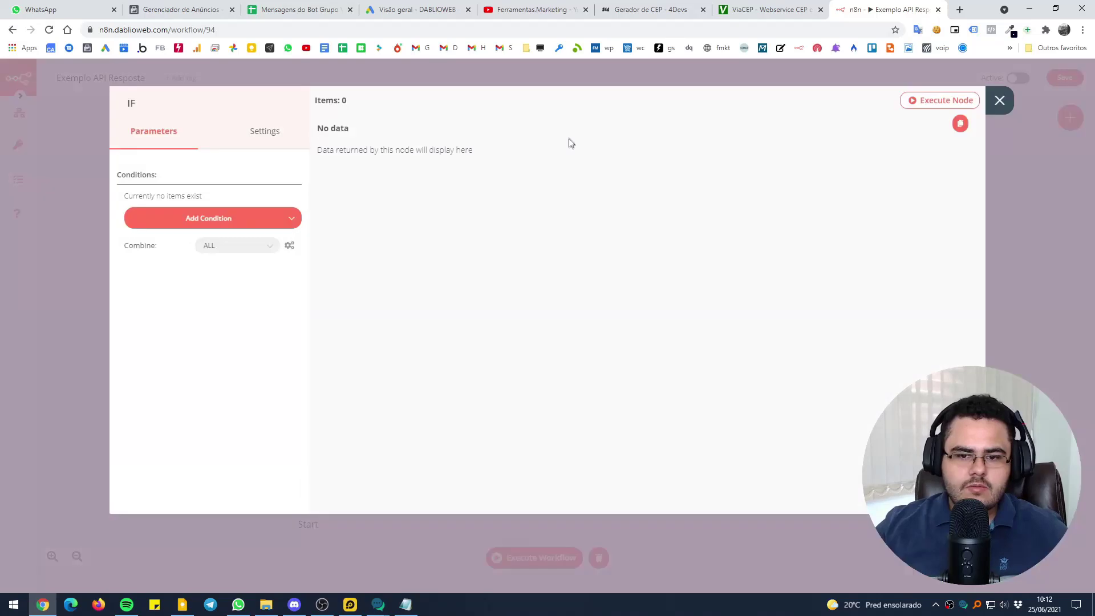
{"action": "left_click", "coordinate": [557, 80]}
{"action": "left_click_drag", "start_coordinate": [565, 286], "coordinate": [536, 264]}
{"action": "left_click_drag", "start_coordinate": [444, 265], "coordinate": [508, 267]}
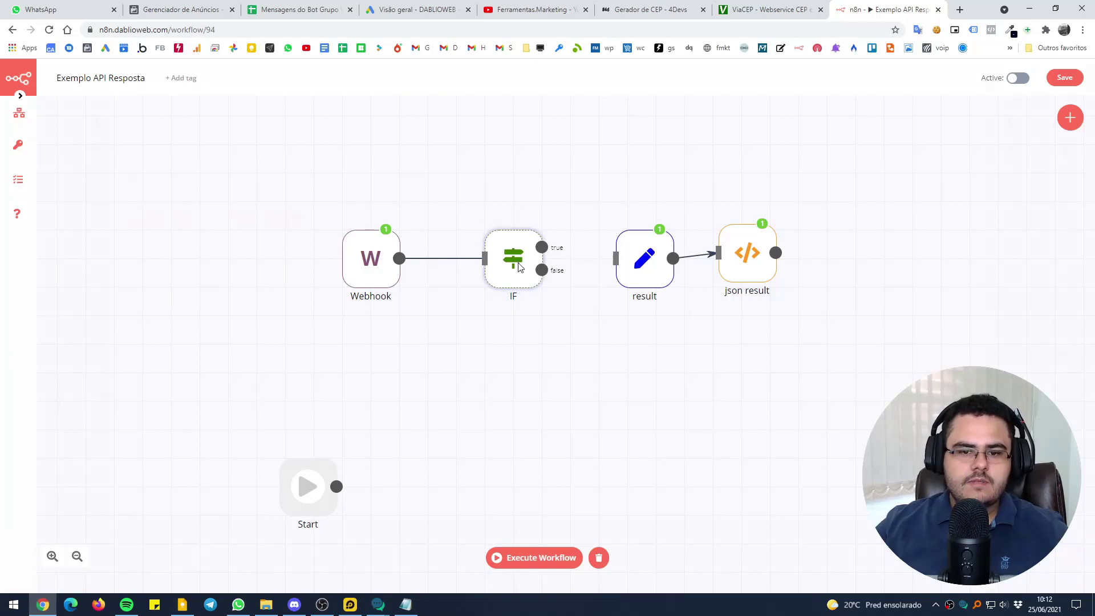
Add a String condition to the IF node and edit its Value 1 as an expression
{"action": "double_click", "coordinate": [519, 267]}
{"action": "left_click", "coordinate": [224, 219]}
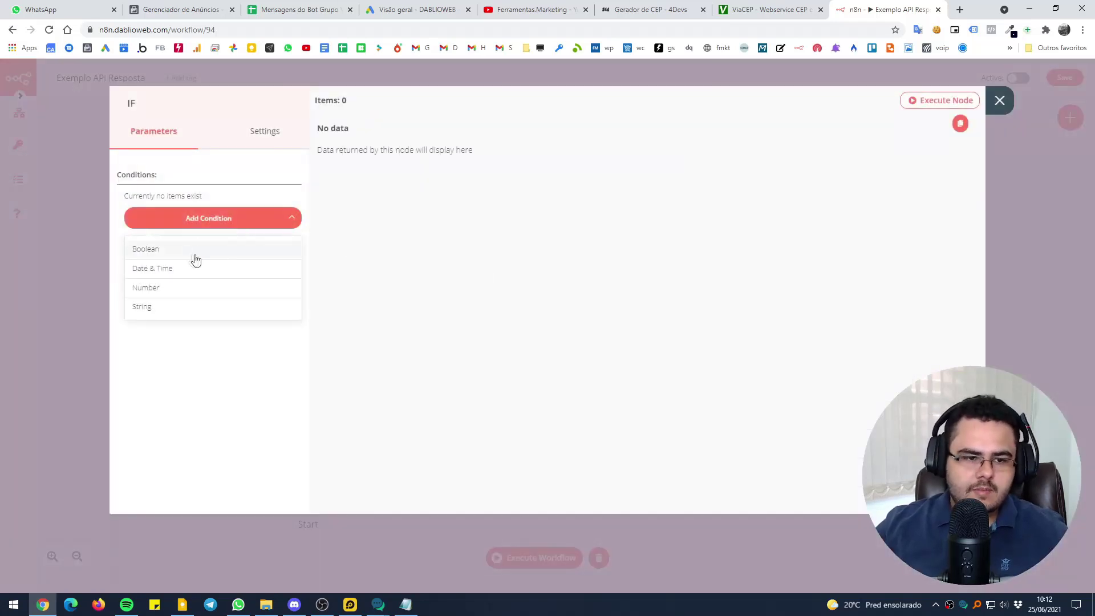
{"action": "left_click", "coordinate": [171, 307]}
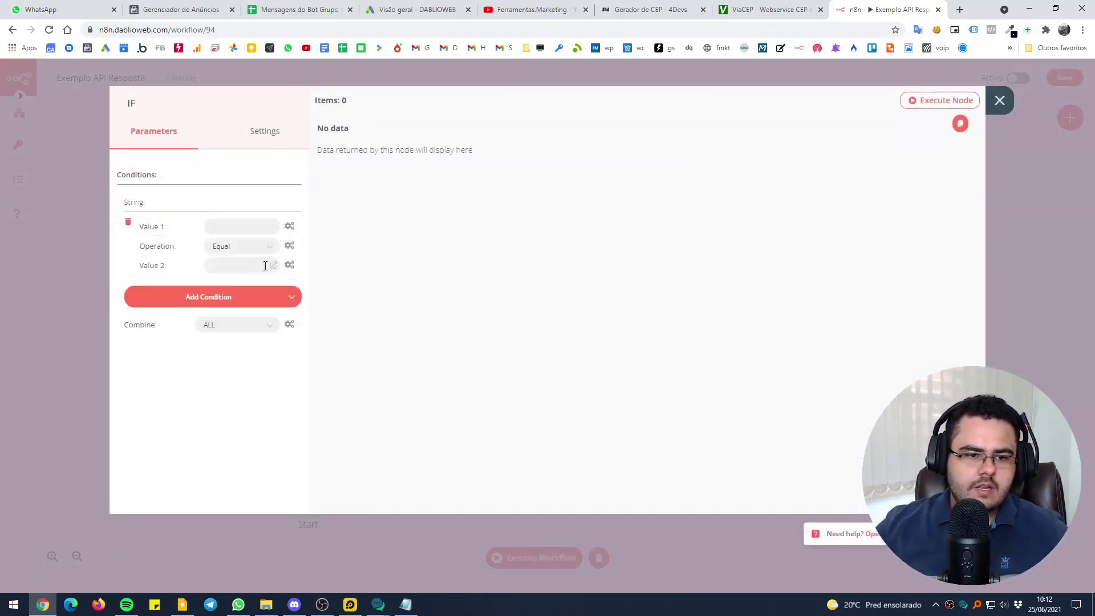
{"action": "left_click", "coordinate": [289, 227]}
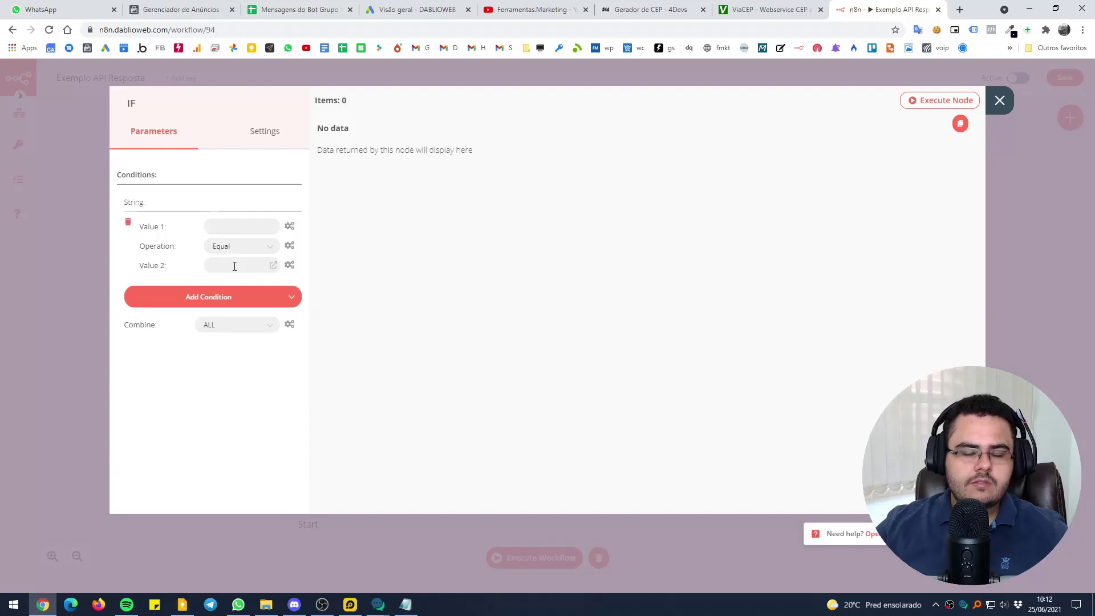
{"action": "left_click", "coordinate": [289, 227]}
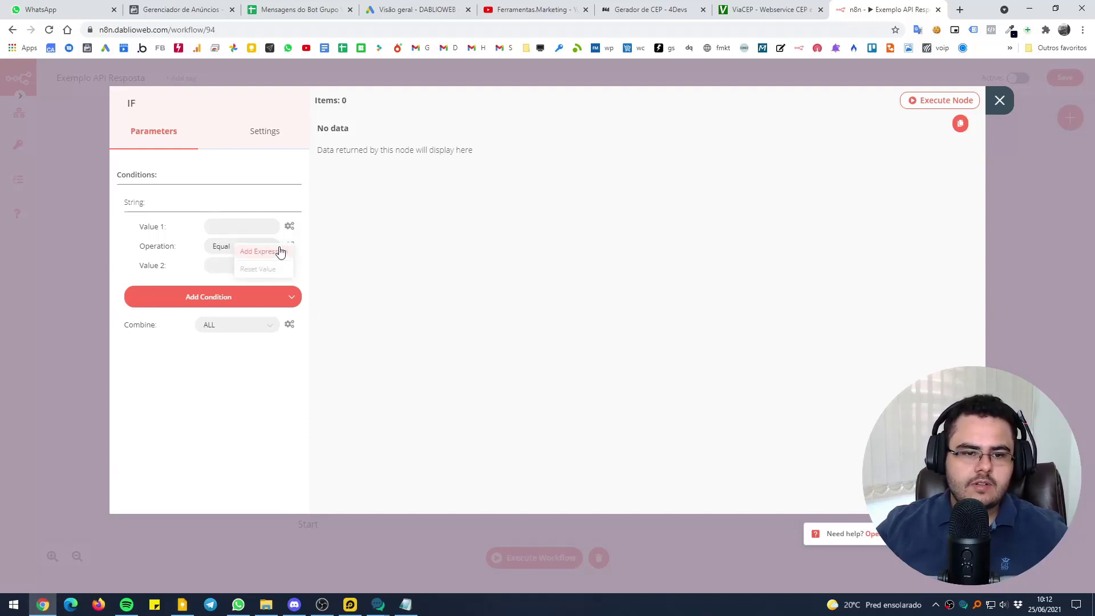
{"action": "left_click", "coordinate": [282, 251]}
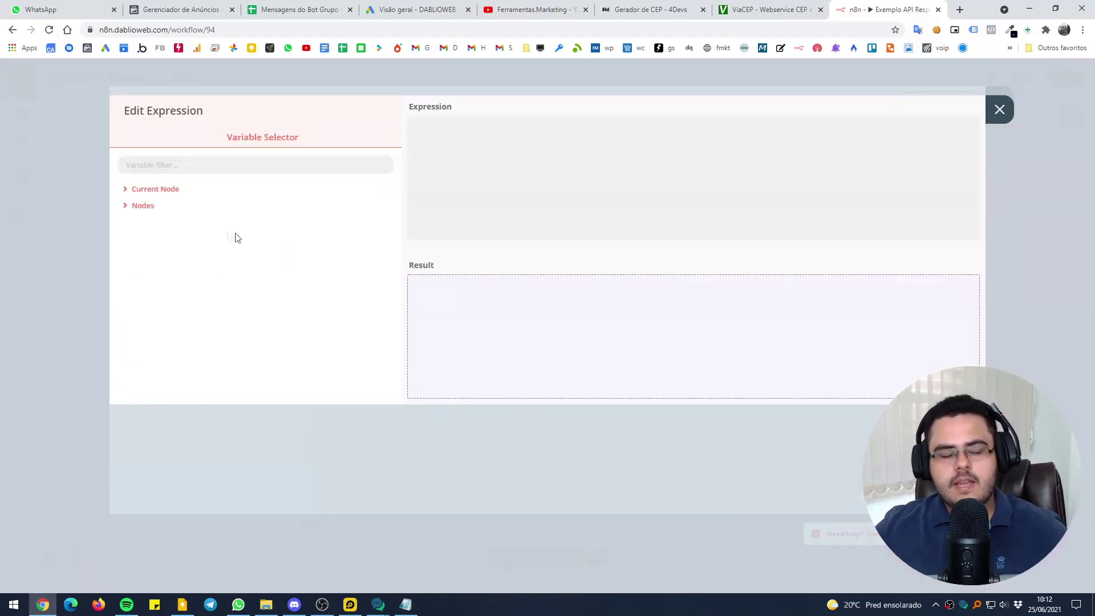
Set Value 1 to the incoming body.query message field and the operation to Contains
{"action": "left_click", "coordinate": [152, 190]}
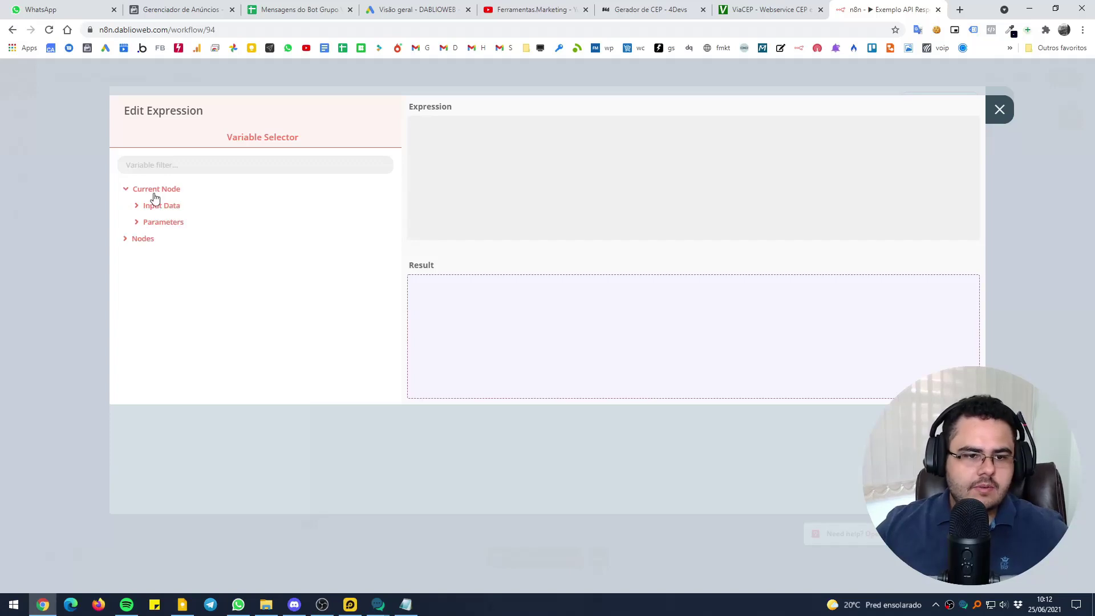
{"action": "left_click", "coordinate": [155, 206]}
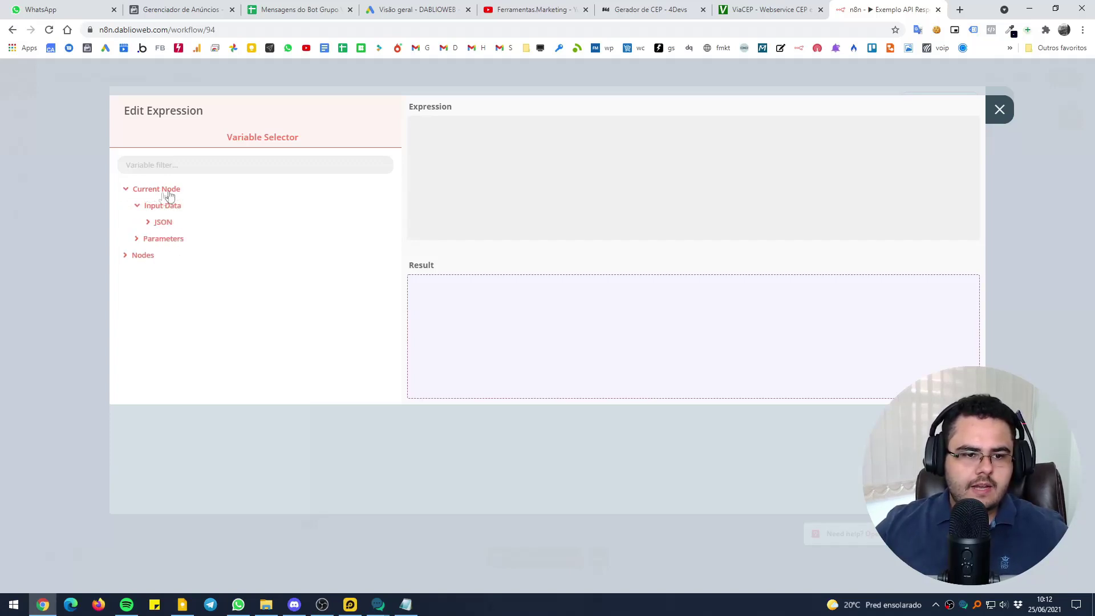
{"action": "left_click", "coordinate": [140, 256]}
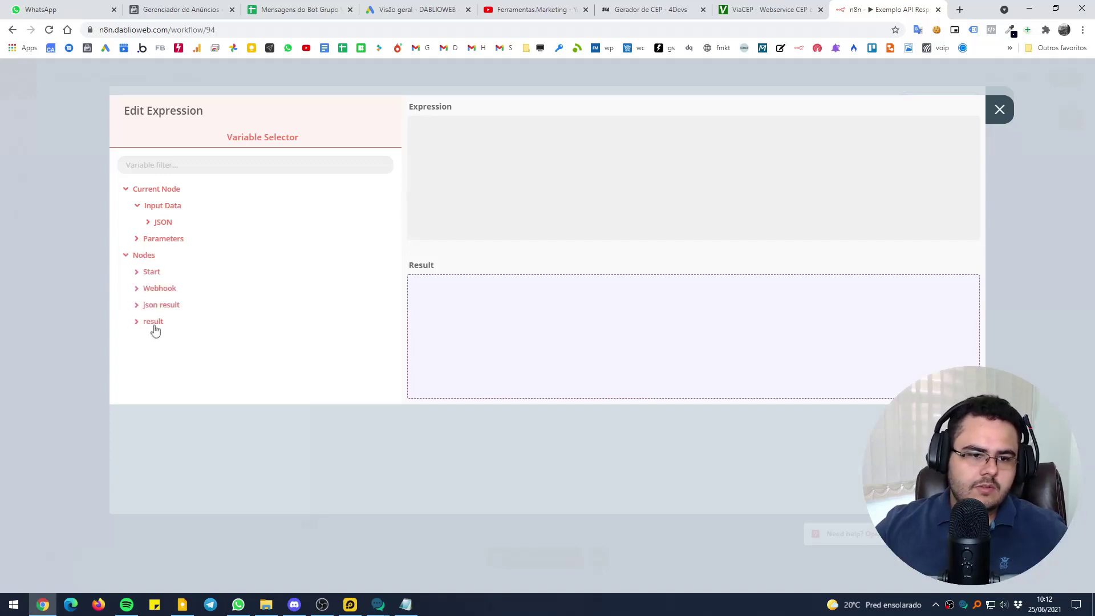
{"action": "left_click", "coordinate": [156, 223]}
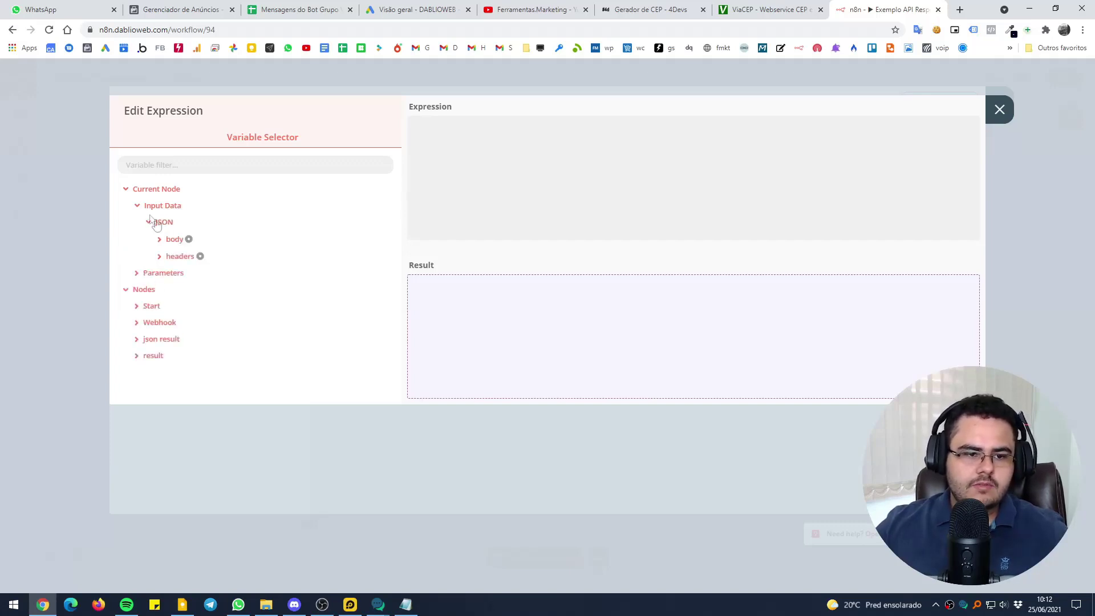
{"action": "left_click", "coordinate": [176, 239]}
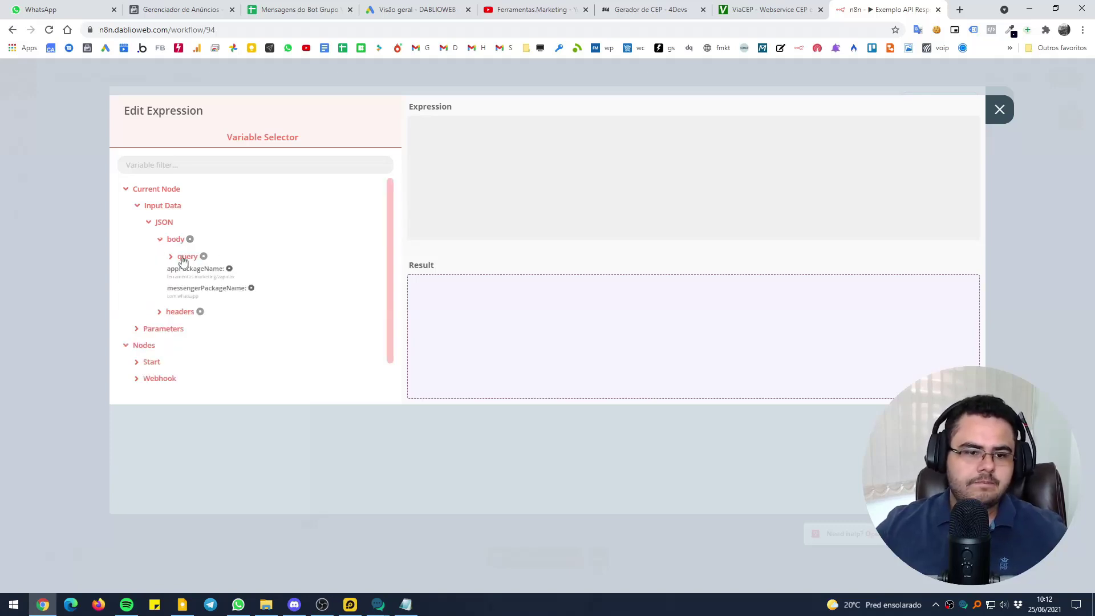
{"action": "left_click", "coordinate": [186, 256]}
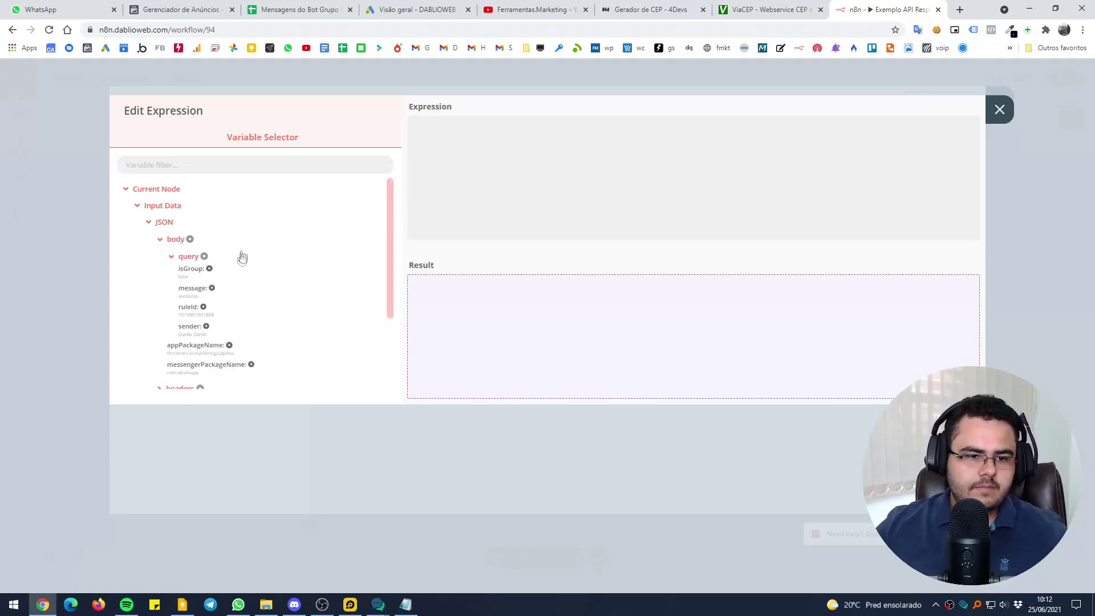
{"action": "left_click", "coordinate": [192, 289]}
{"action": "left_click", "coordinate": [452, 73]}
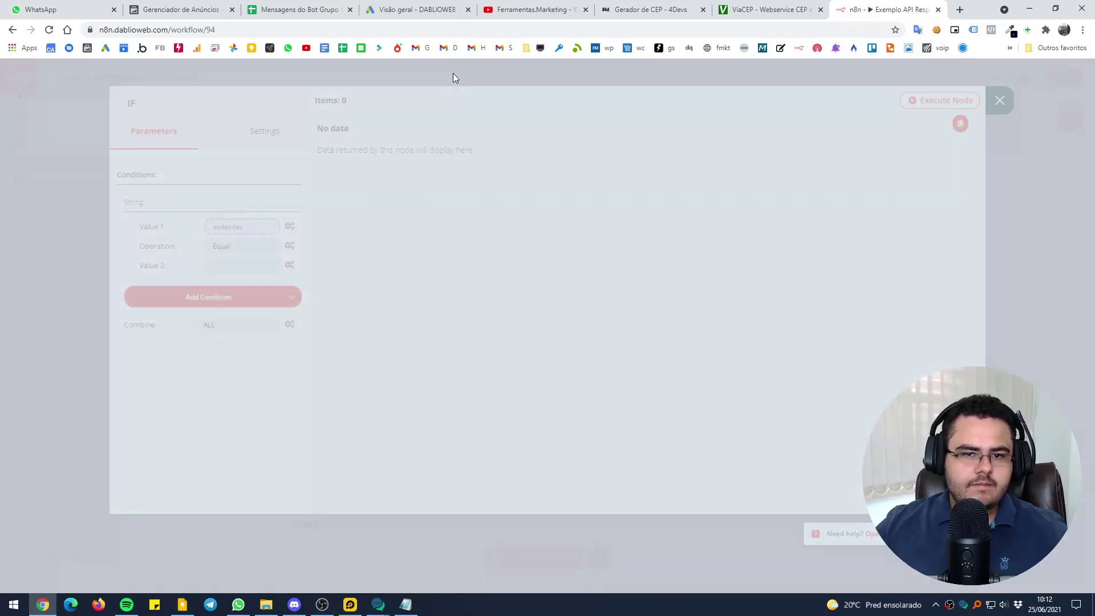
{"action": "left_click", "coordinate": [230, 249]}
{"action": "left_click", "coordinate": [228, 274]}
Enter 'cep' as the IF node's Value 2 and run the workflow
{"action": "left_click", "coordinate": [237, 265]}
{"action": "type", "text": "cep"}
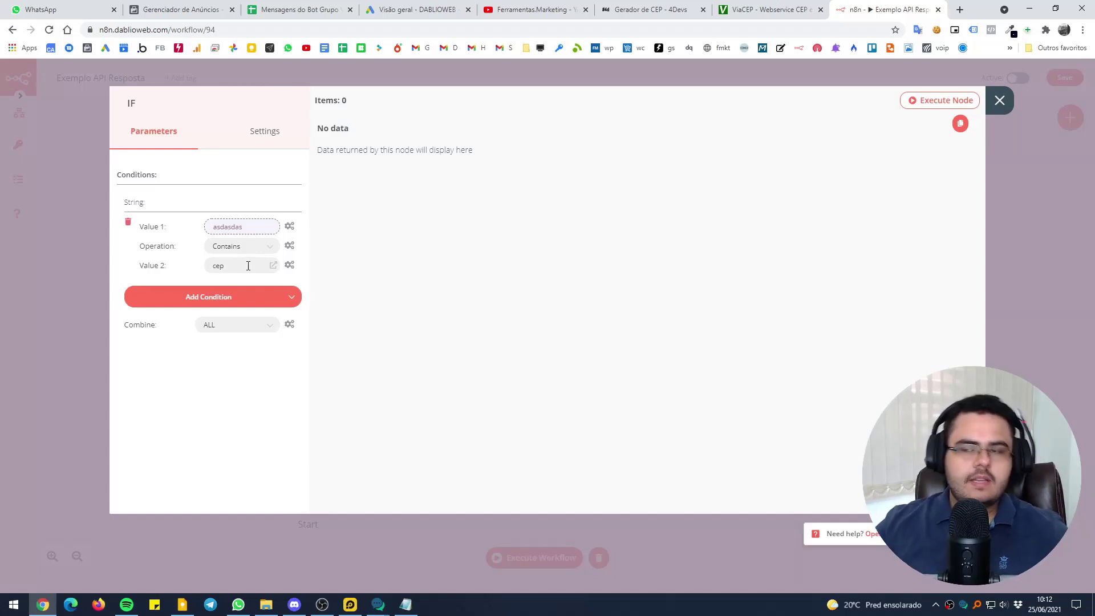
{"action": "left_click", "coordinate": [80, 255]}
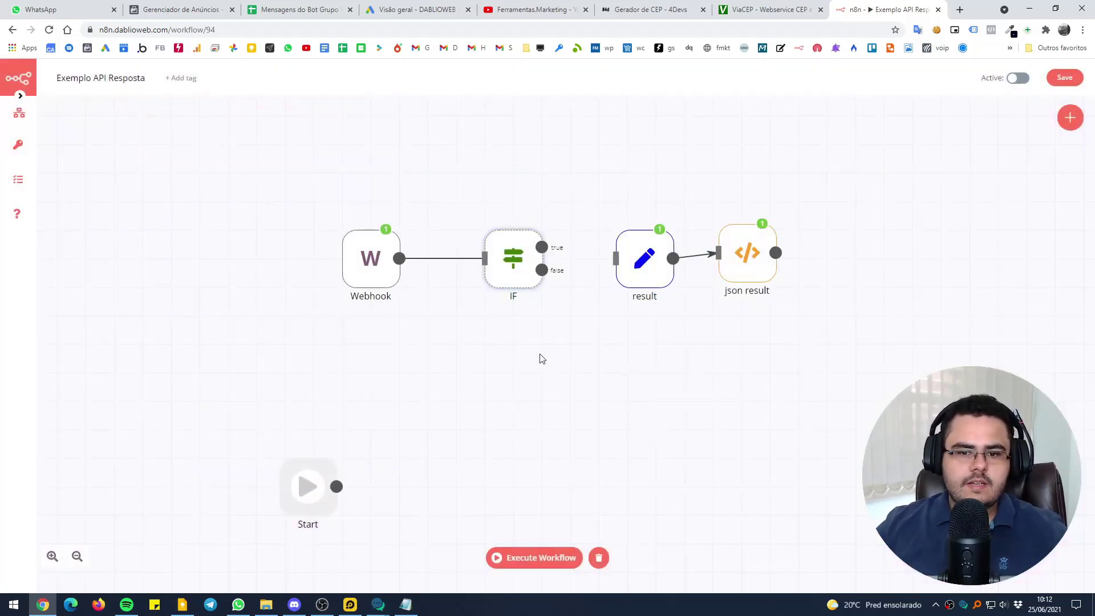
{"action": "key", "text": "ctrl+Return"}
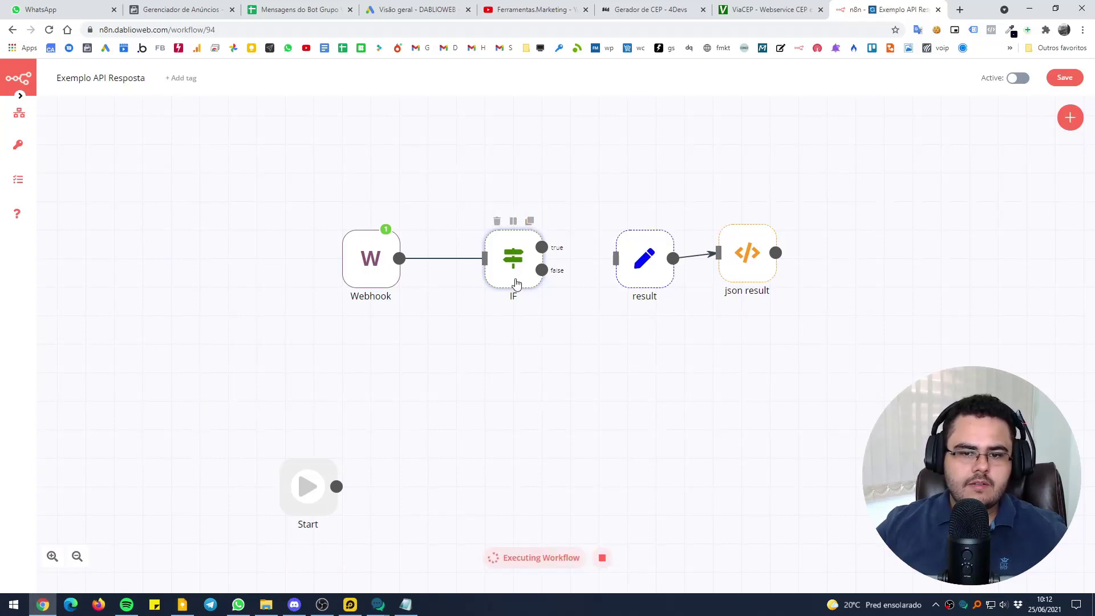
{"action": "double_click", "coordinate": [514, 267]}
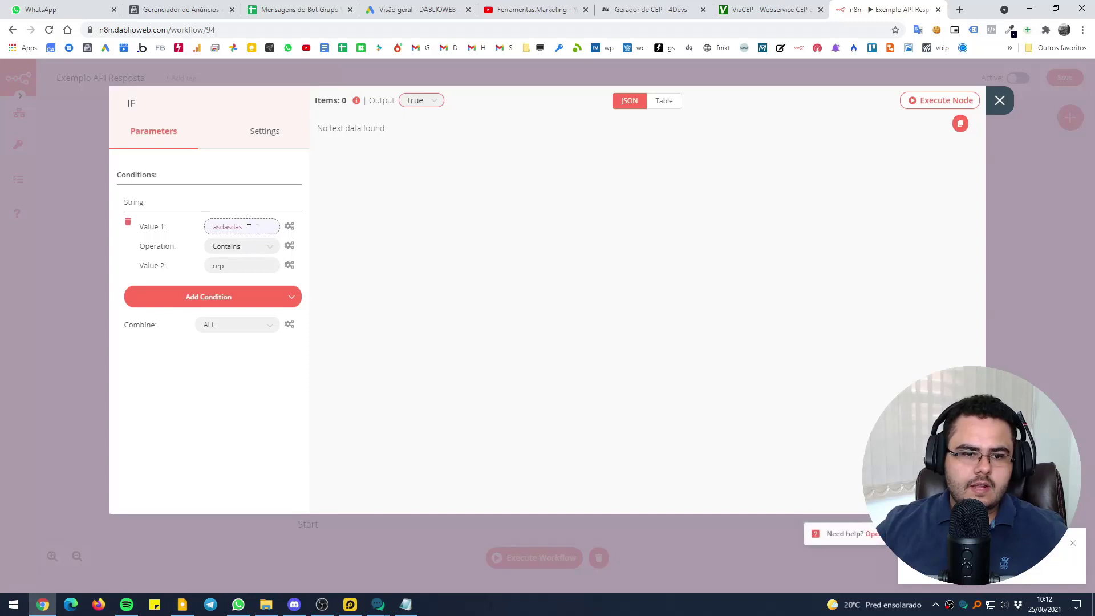
{"action": "key", "text": "Escape"}
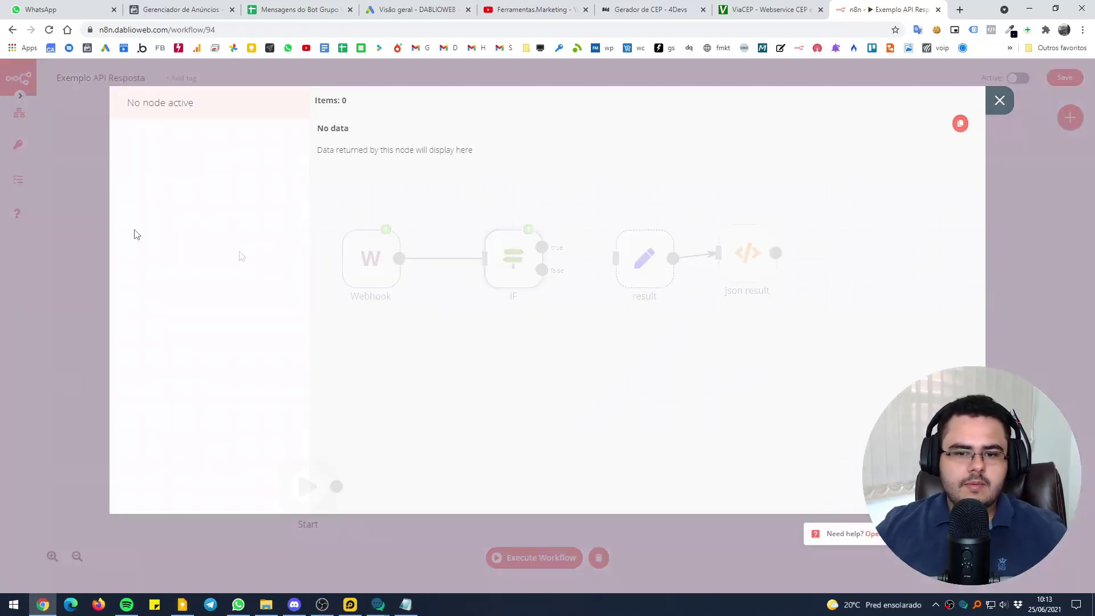
Start the workflow listening for a webhook and send 'cep 123123213' from WhatsApp
{"action": "left_click", "coordinate": [538, 553]}
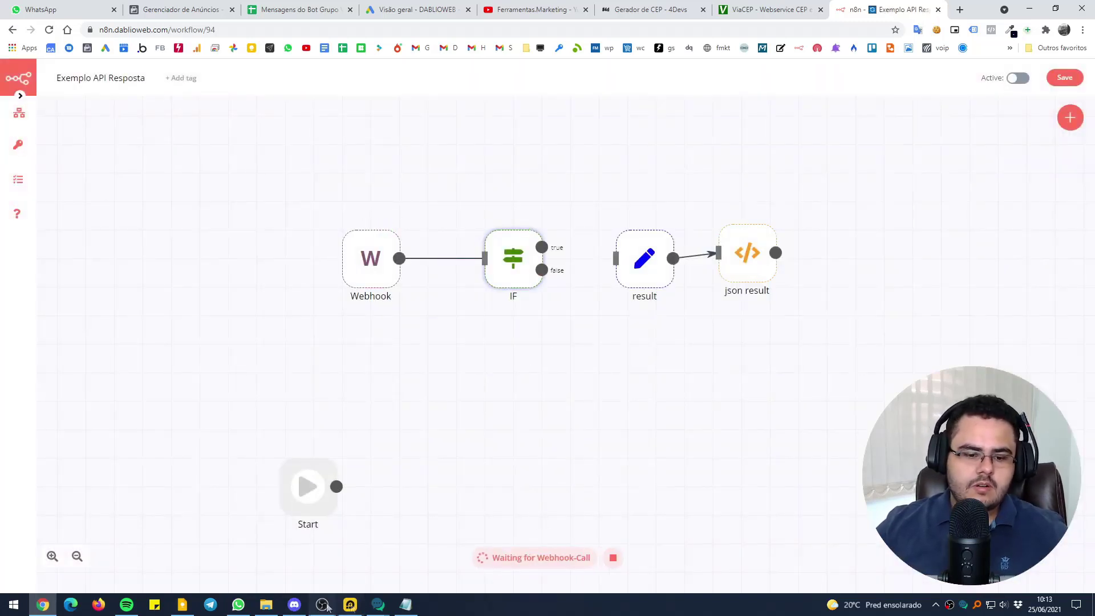
{"action": "mouse_move", "coordinate": [375, 610]}
{"action": "left_click", "coordinate": [238, 605]}
{"action": "left_click", "coordinate": [538, 500]}
{"action": "type", "text": "cep 123123213"}
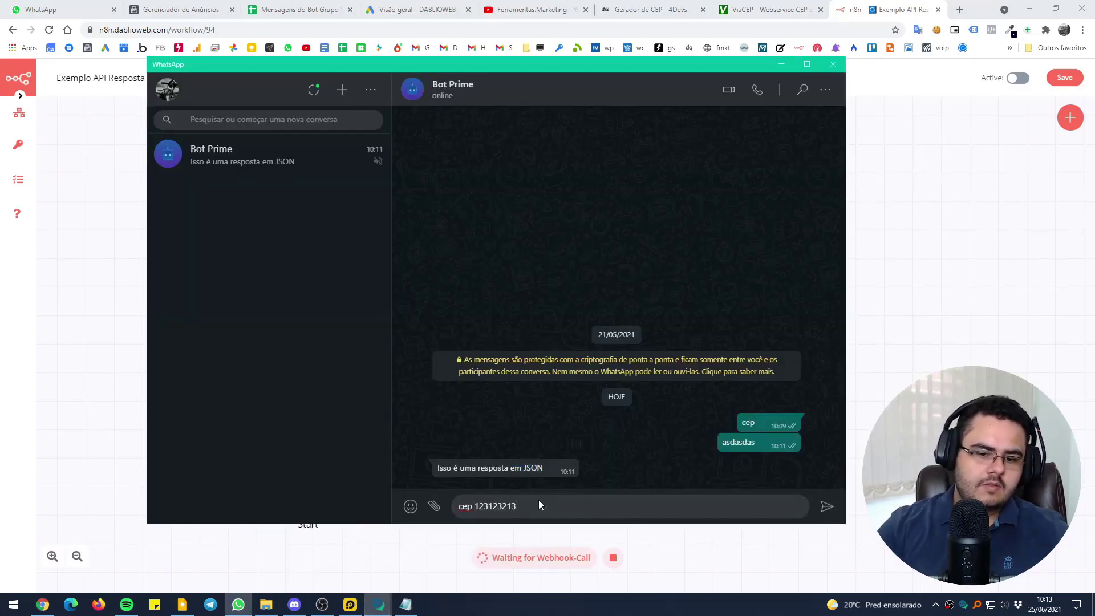
{"action": "key", "text": "Return"}
{"action": "left_click", "coordinate": [782, 64]}
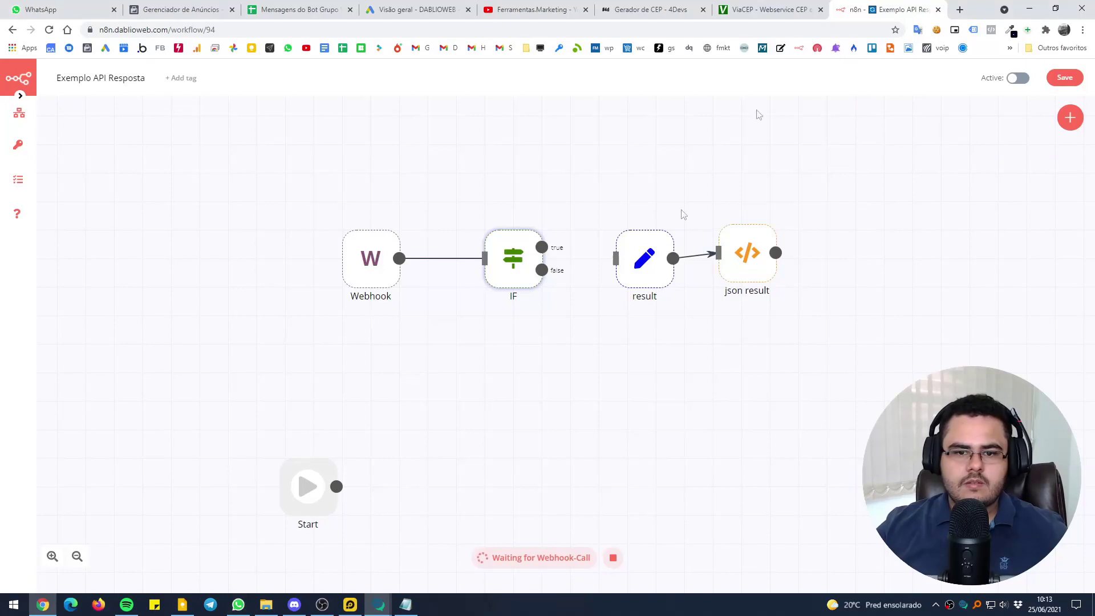
Inspect the IF node's false and true outputs to confirm the message passed
{"action": "double_click", "coordinate": [515, 280]}
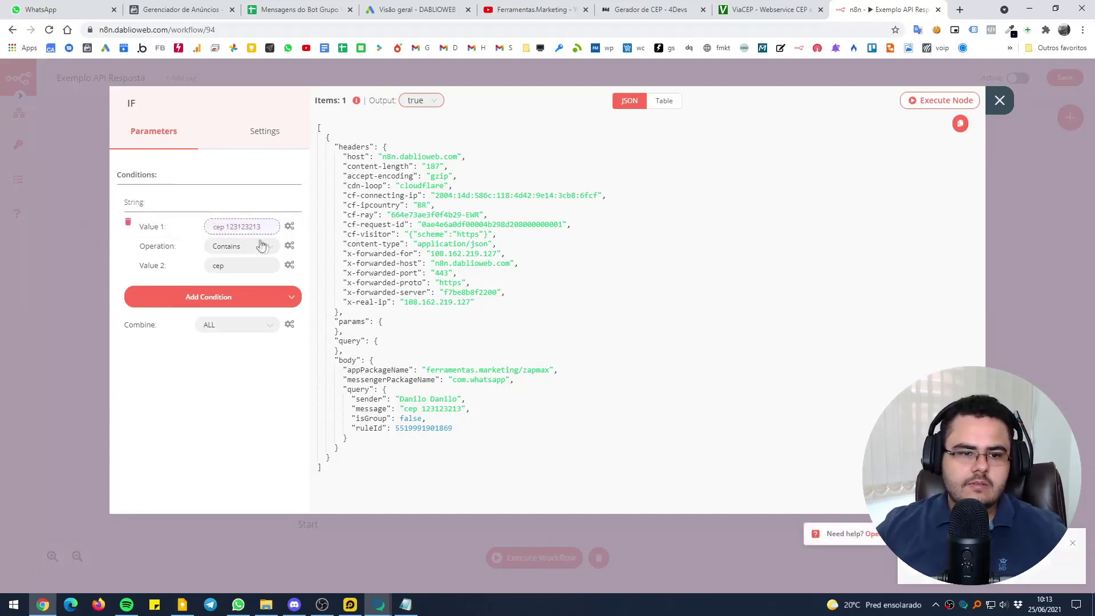
{"action": "left_click_drag", "start_coordinate": [239, 266], "coordinate": [210, 266]}
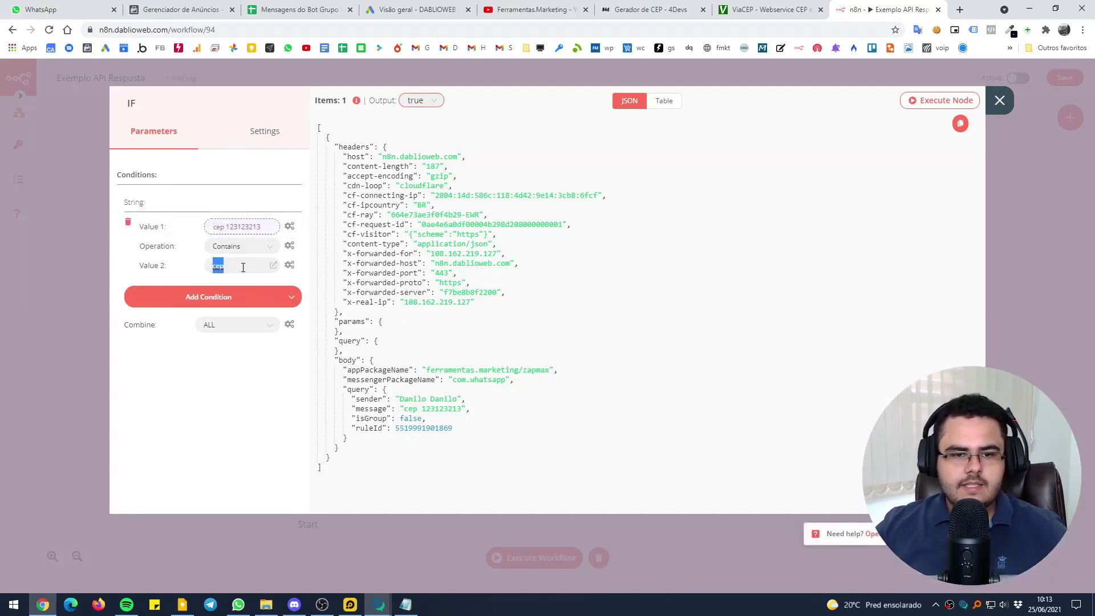
{"action": "left_click", "coordinate": [420, 104]}
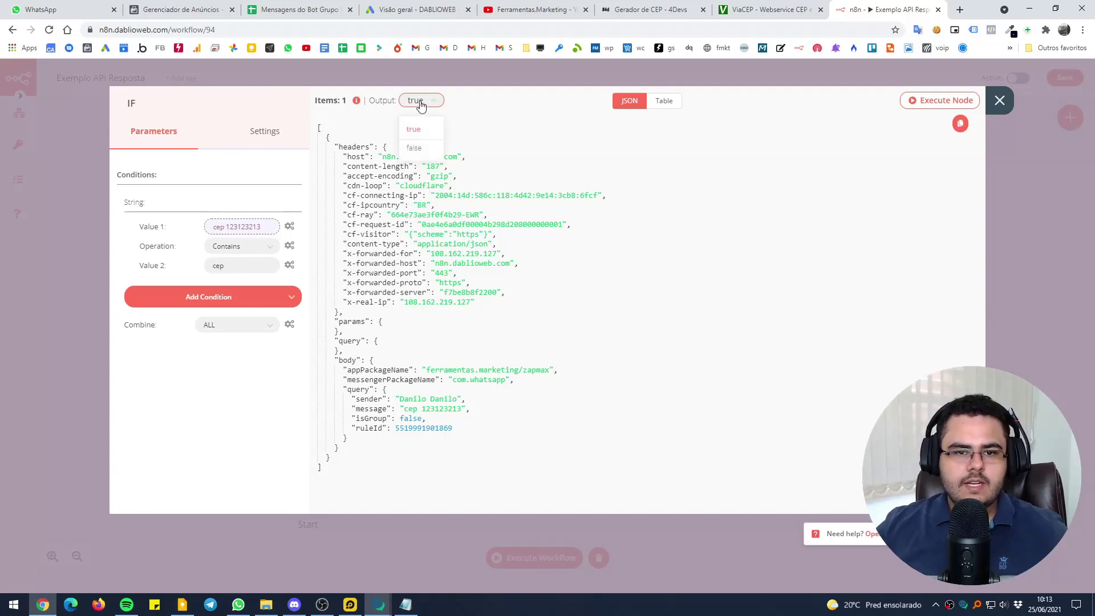
{"action": "left_click", "coordinate": [415, 150]}
{"action": "left_click", "coordinate": [426, 107]}
{"action": "left_click", "coordinate": [418, 128]}
{"action": "key", "text": "Escape"}
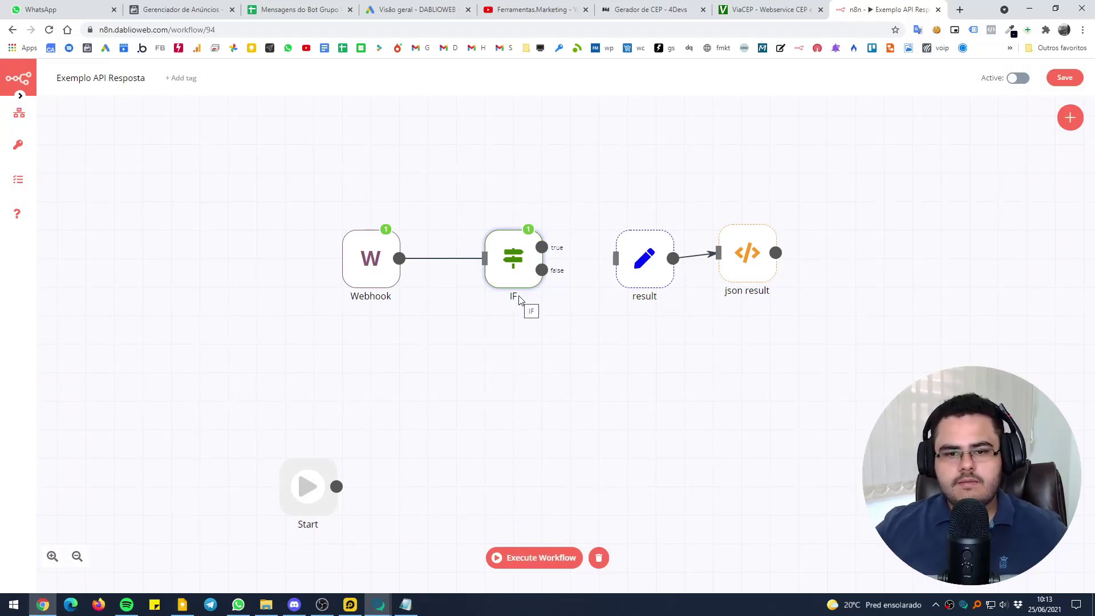
Move the Webhook and IF nodes left, closer together, and switch to the ViaCEP site
{"action": "double_click", "coordinate": [501, 257]}
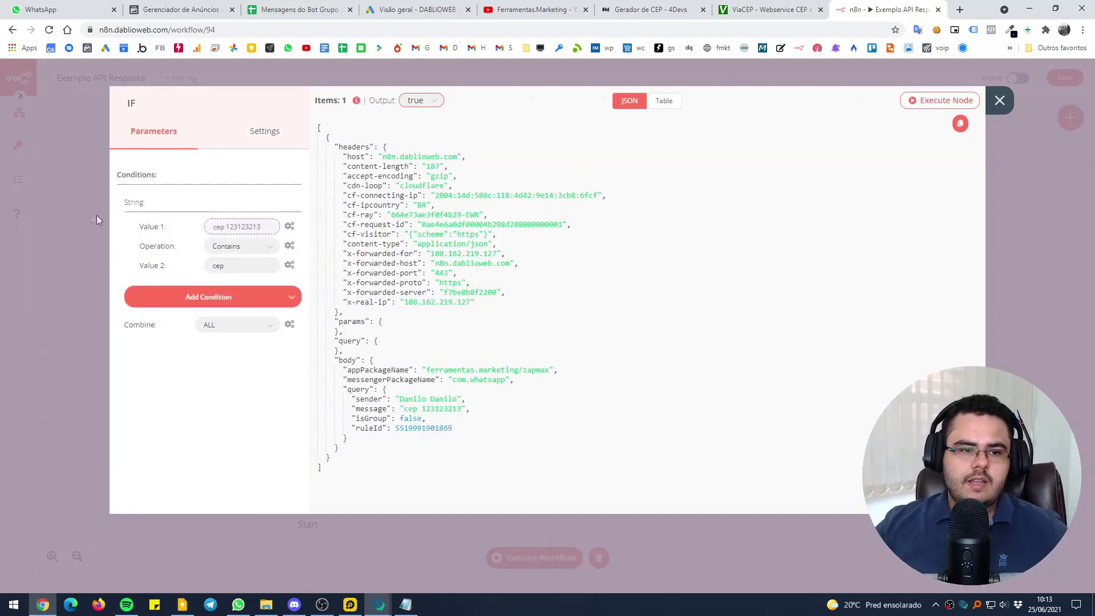
{"action": "left_click", "coordinate": [98, 220]}
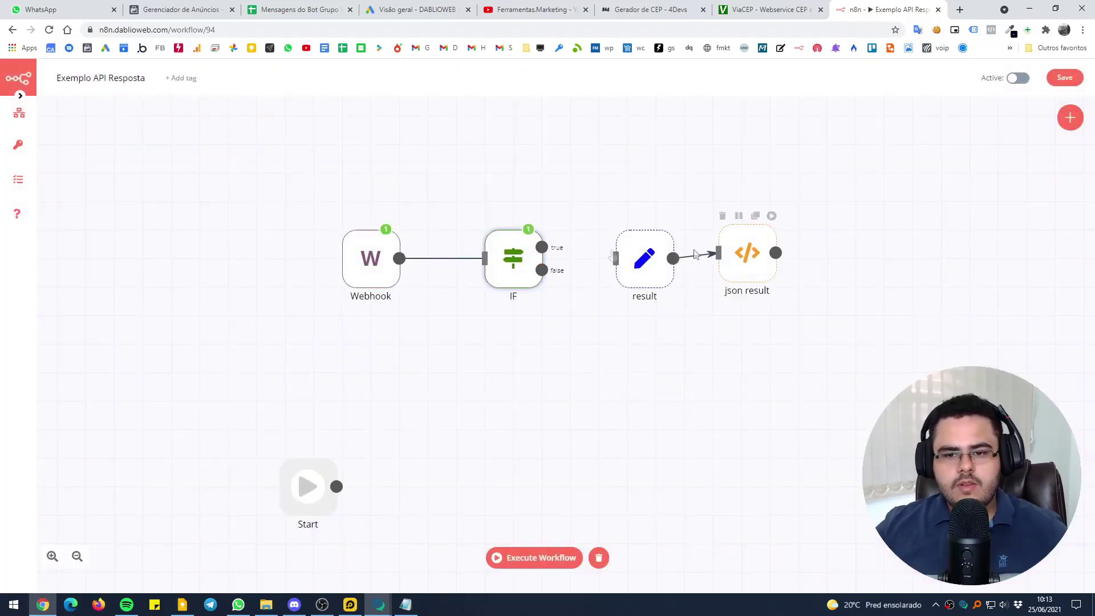
{"action": "left_click_drag", "start_coordinate": [362, 269], "coordinate": [304, 298]}
{"action": "left_click_drag", "start_coordinate": [544, 285], "coordinate": [464, 288]}
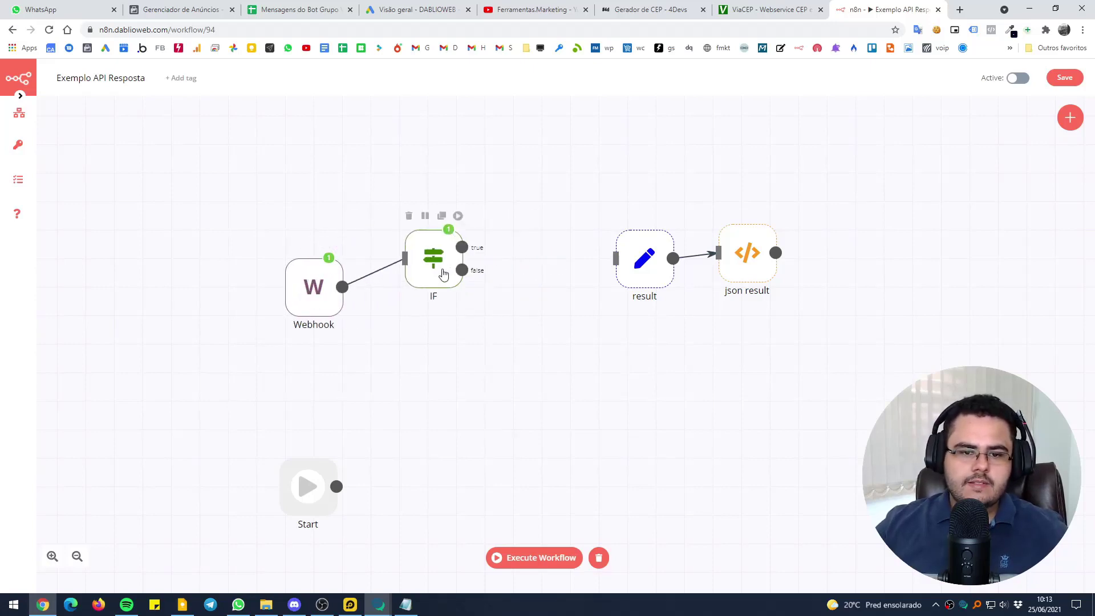
{"action": "left_click", "coordinate": [805, 7]}
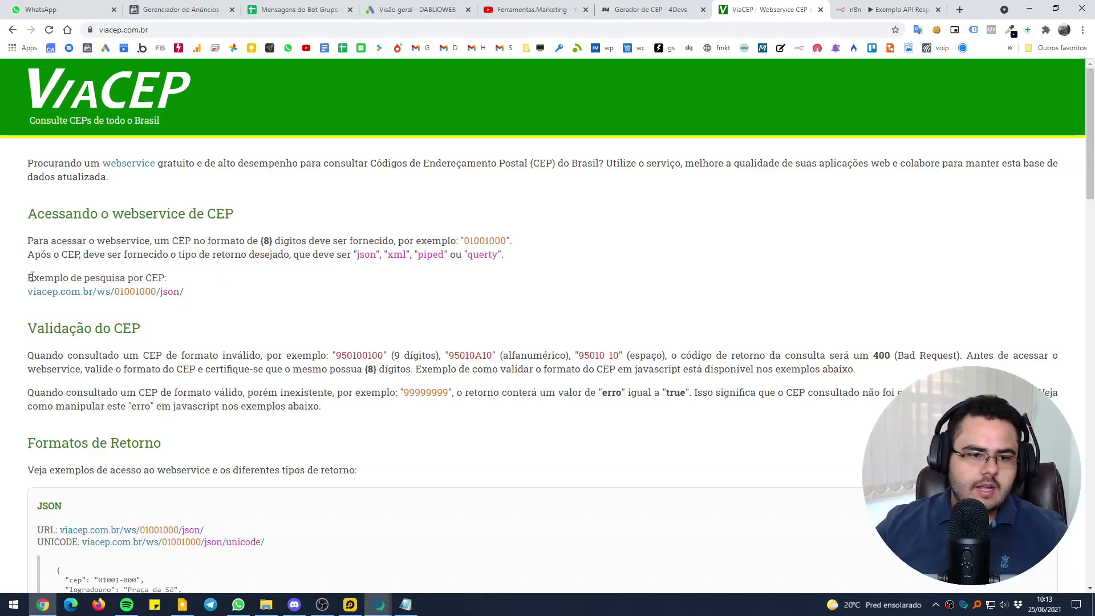
Load viacep.com.br/ws/01001000/json/ to view the Praça da Sé address JSON, then return to n8n
{"action": "scroll", "coordinate": [126, 278], "scroll_direction": "down", "scroll_amount": 4}
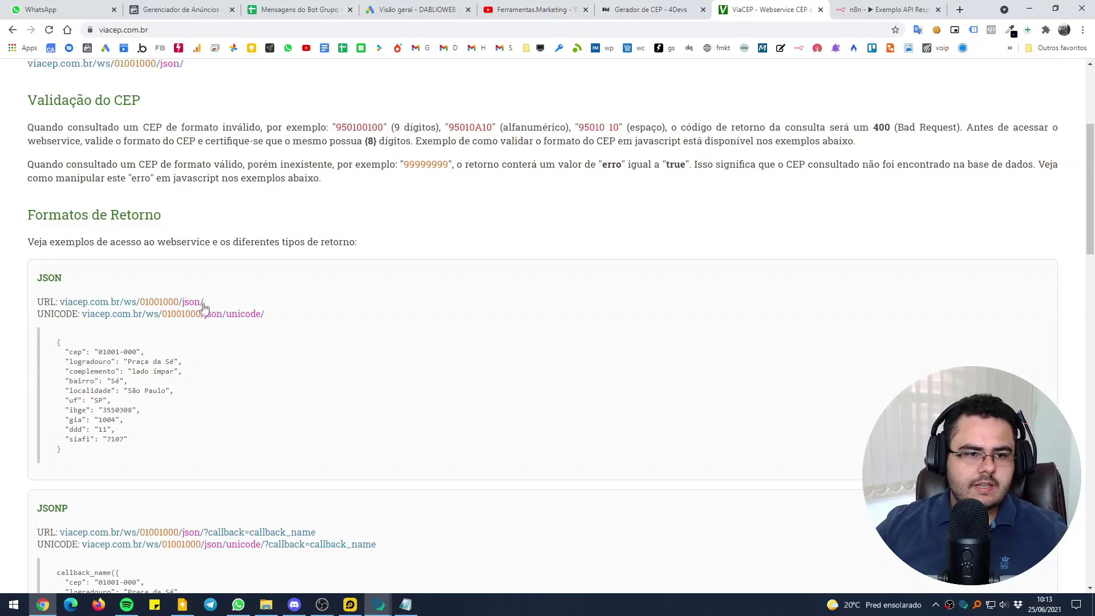
{"action": "scroll", "coordinate": [199, 307], "scroll_direction": "up", "scroll_amount": 2}
{"action": "left_click_drag", "start_coordinate": [188, 178], "coordinate": [27, 179]}
{"action": "key", "text": "ctrl+c"}
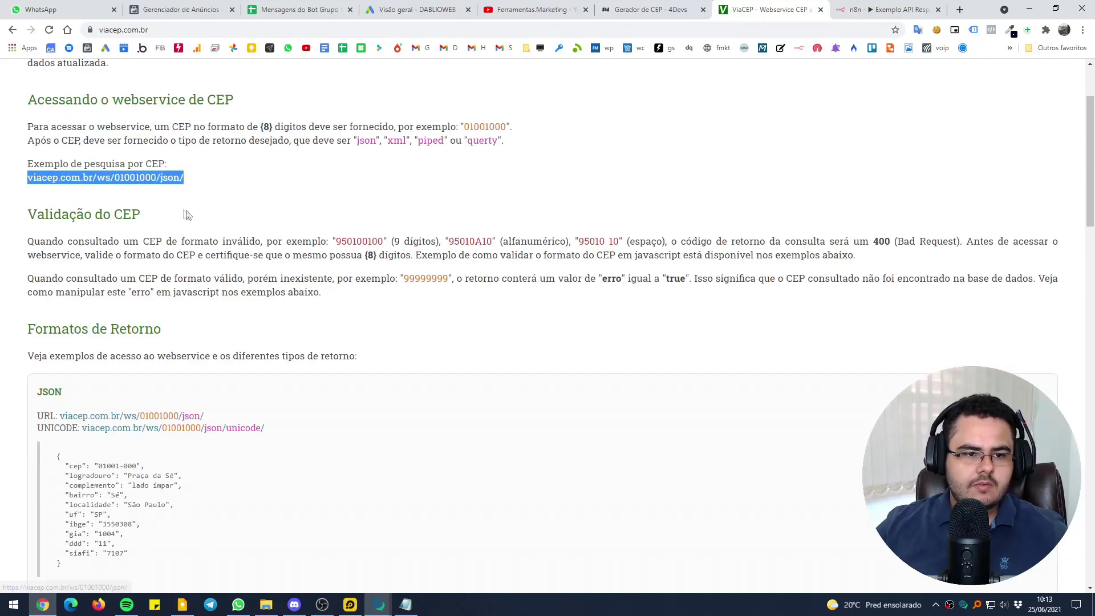
{"action": "left_click", "coordinate": [169, 29]}
{"action": "key", "text": "ctrl+v"}
{"action": "key", "text": "Return"}
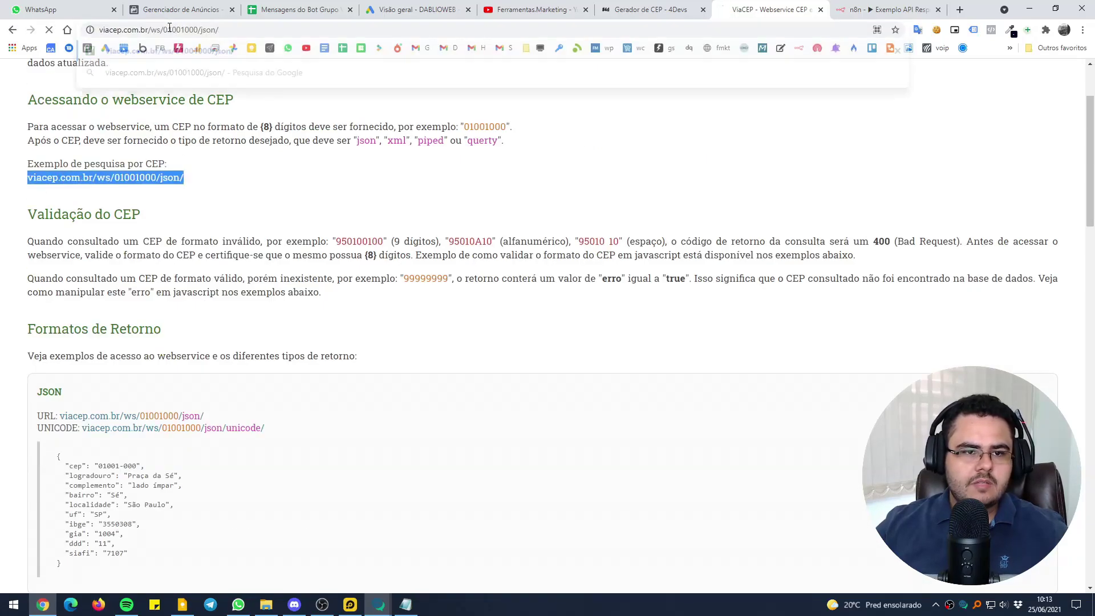
{"action": "left_click", "coordinate": [241, 28]}
{"action": "left_click", "coordinate": [133, 152]}
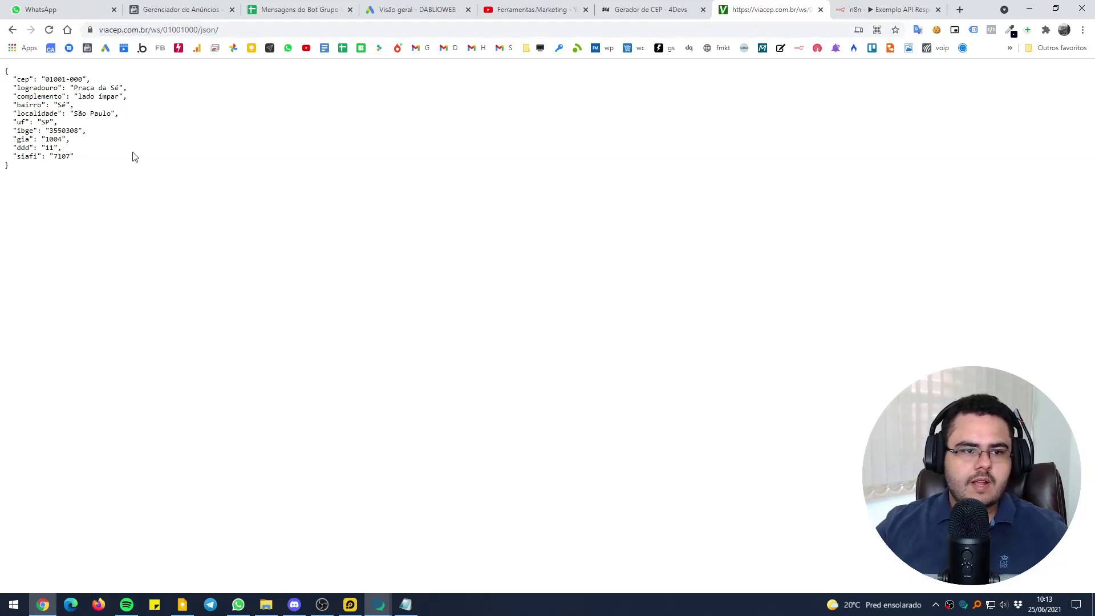
{"action": "left_click_drag", "start_coordinate": [198, 30], "coordinate": [164, 30]}
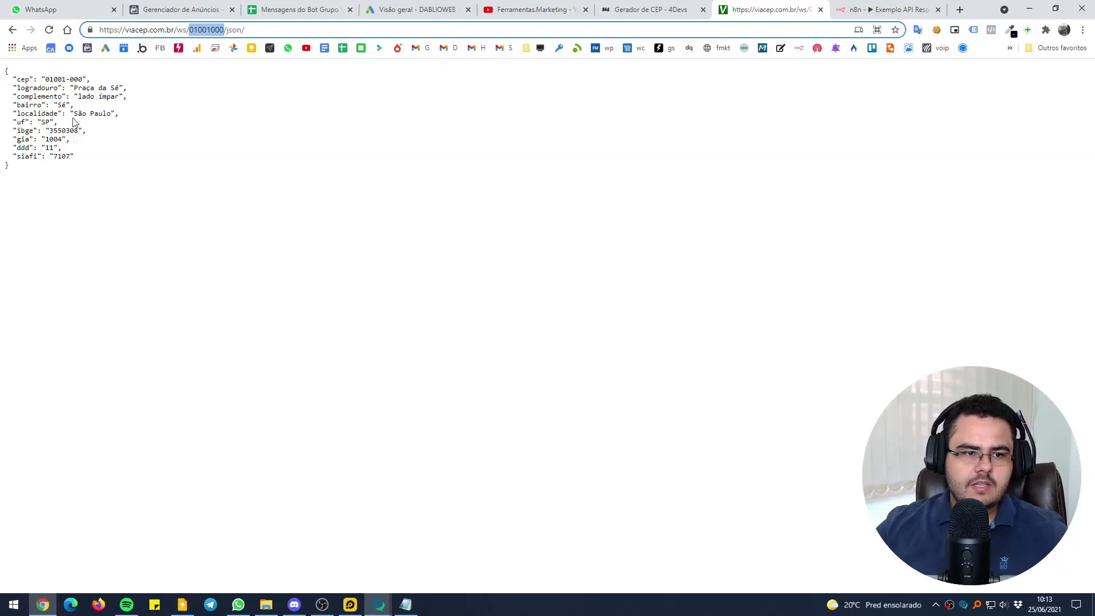
{"action": "left_click", "coordinate": [888, 10]}
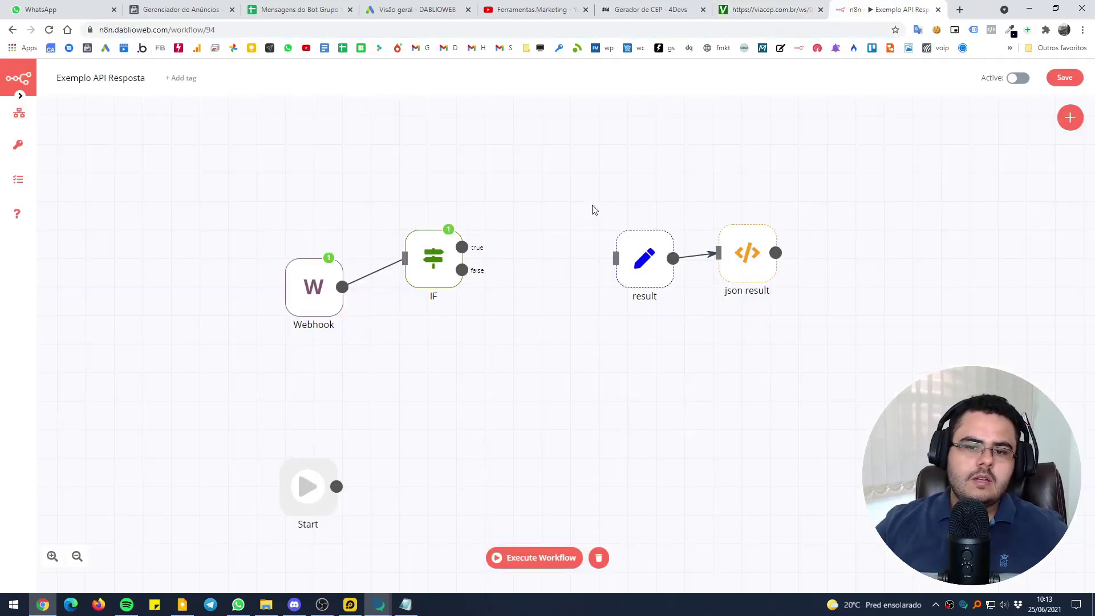
Add an HTTP Request node and place it above the result node
{"action": "left_click", "coordinate": [1066, 117]}
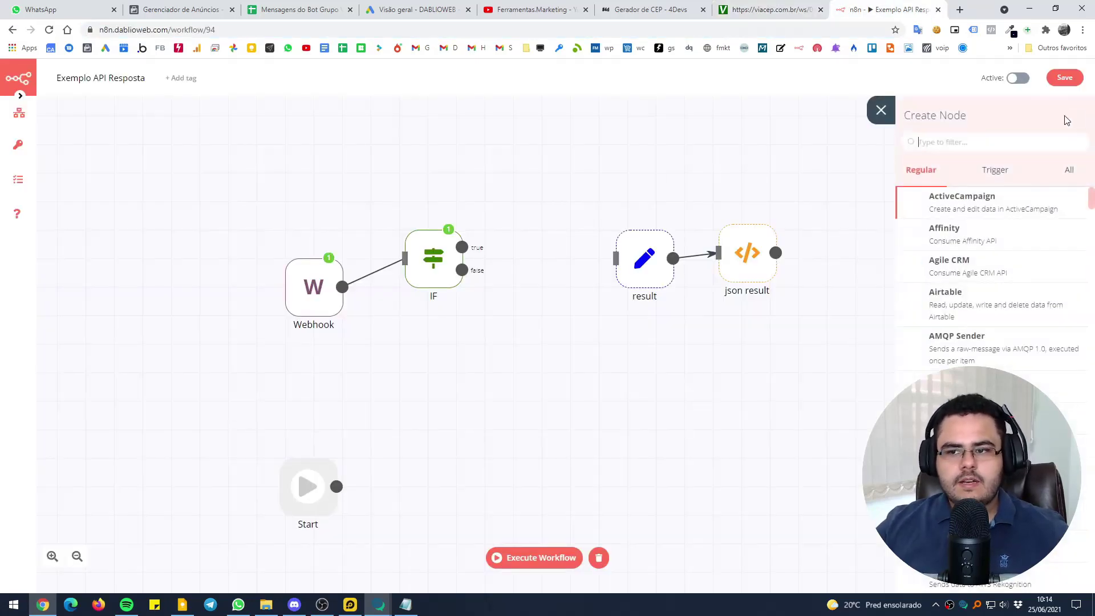
{"action": "left_click", "coordinate": [1065, 171]}
{"action": "type", "text": "http"}
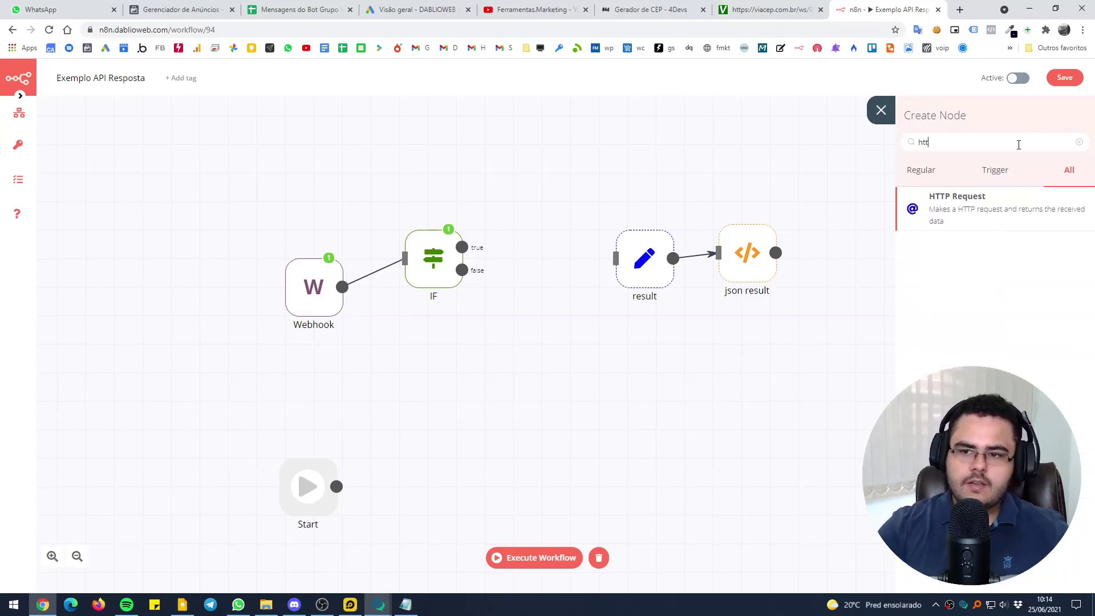
{"action": "left_click", "coordinate": [958, 205]}
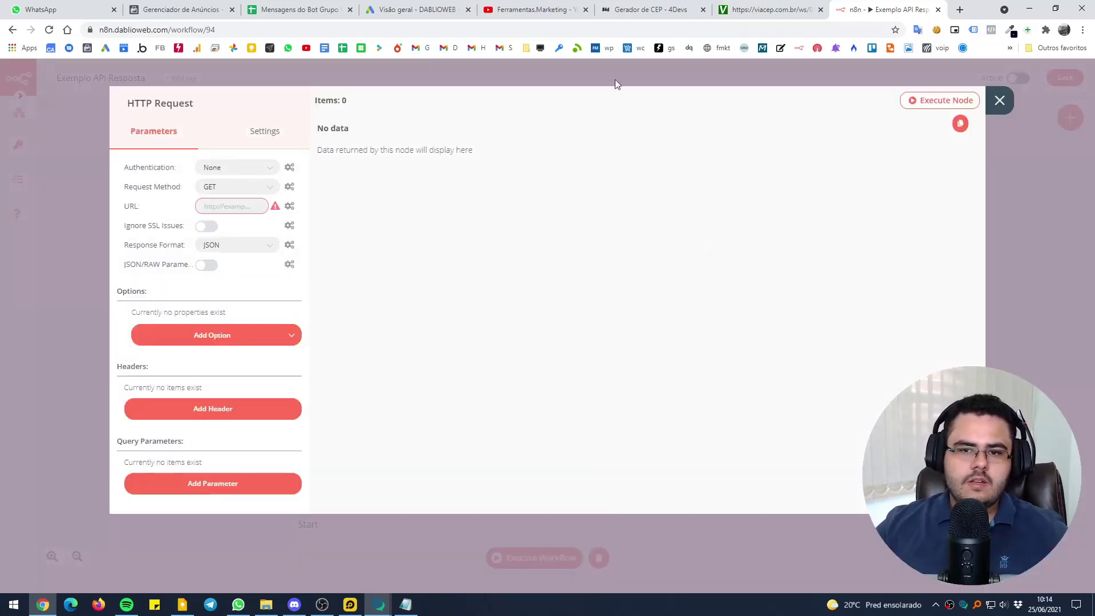
{"action": "left_click", "coordinate": [615, 81]}
{"action": "left_click_drag", "start_coordinate": [688, 308], "coordinate": [548, 211]}
Set the HTTP Request URL to the ViaCEP lookup for 01001000
{"action": "double_click", "coordinate": [546, 213]}
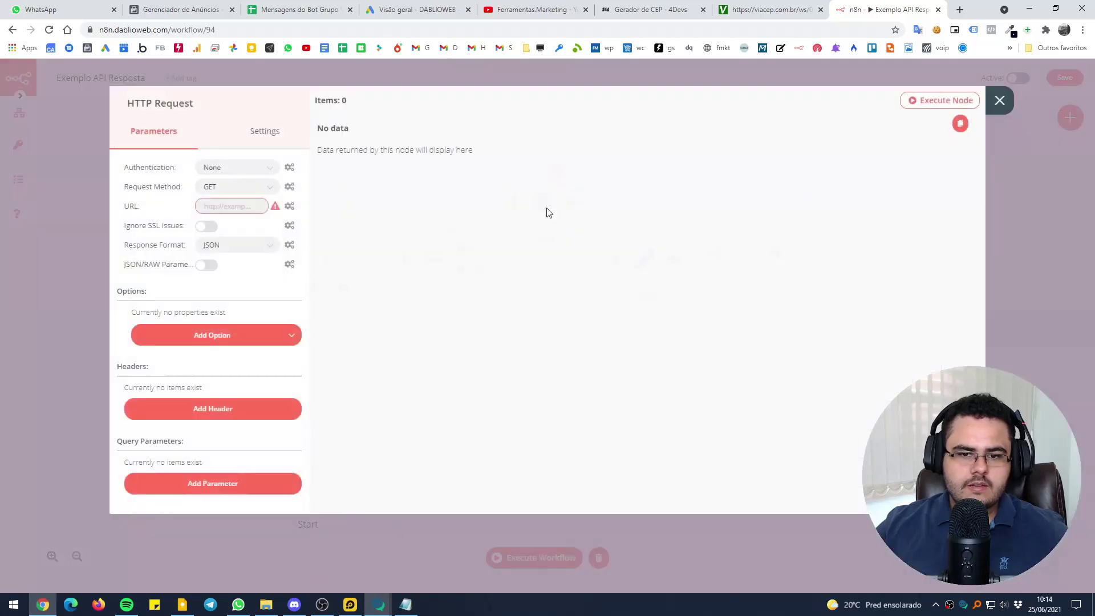
{"action": "left_click", "coordinate": [231, 206]}
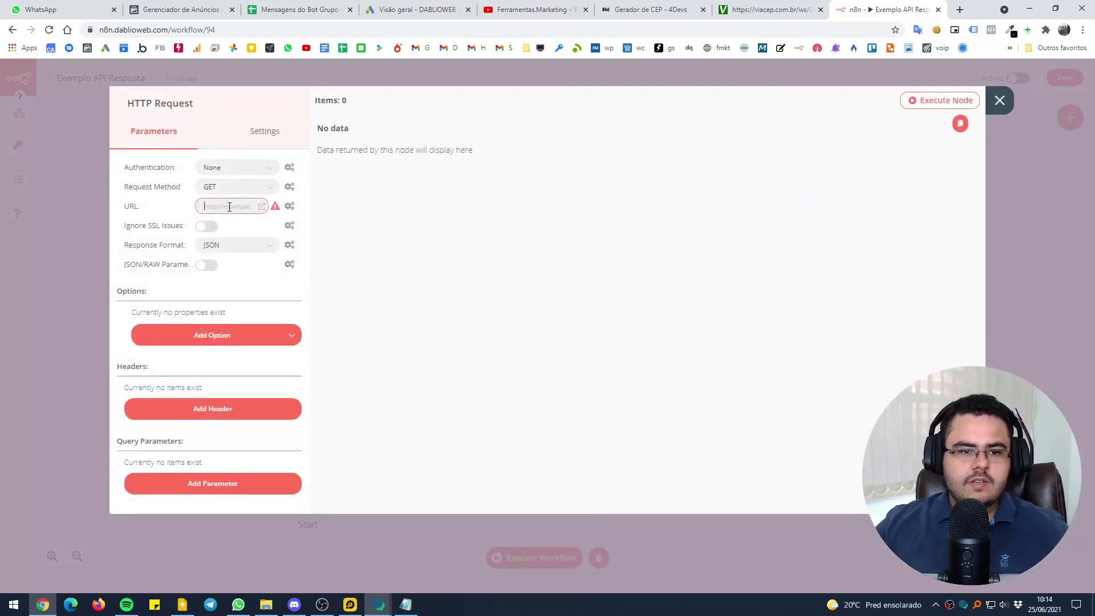
{"action": "key", "text": "ctrl+v"}
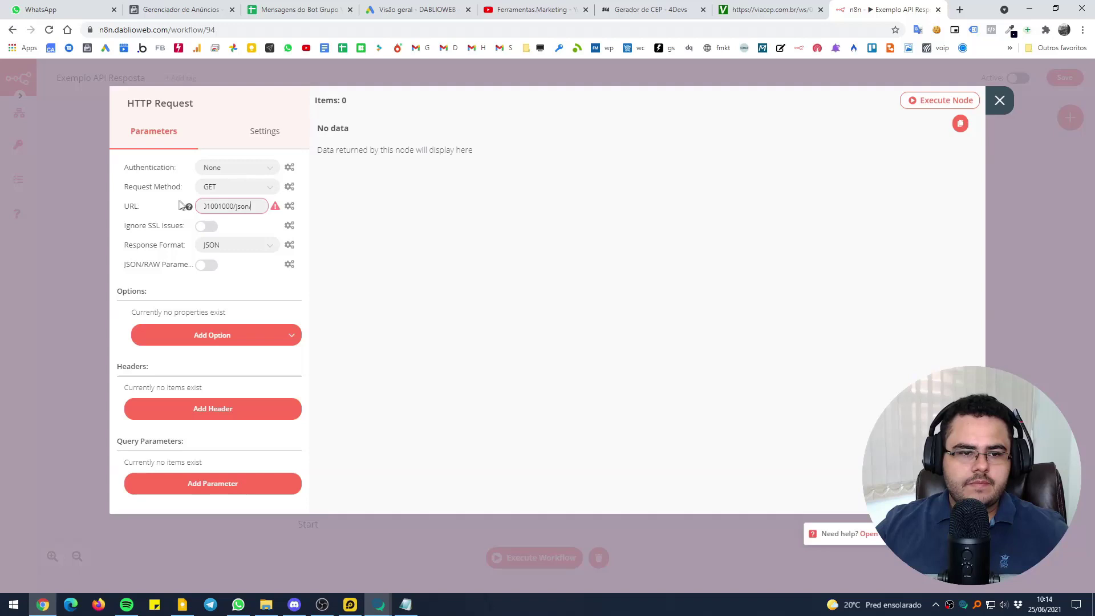
{"action": "left_click", "coordinate": [100, 220]}
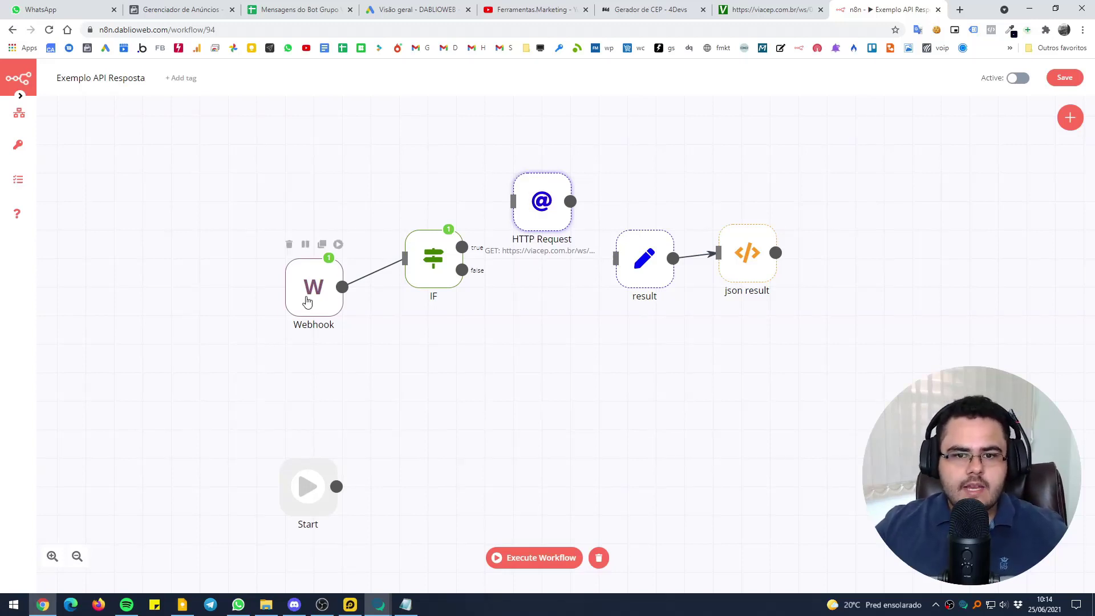
Connect the IF node's true output to the HTTP Request node
{"action": "double_click", "coordinate": [435, 269]}
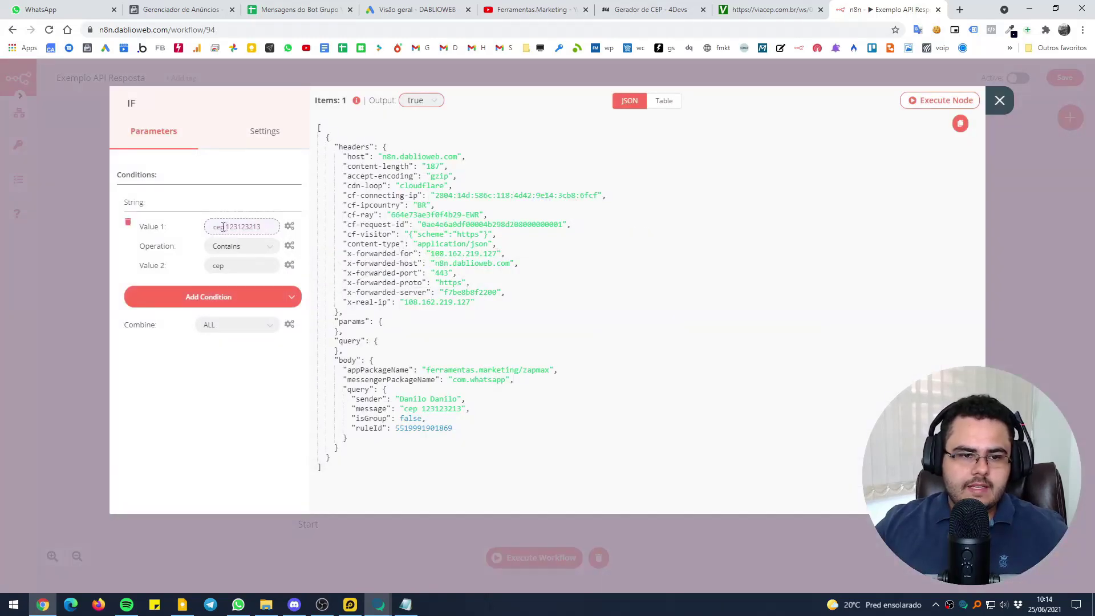
{"action": "left_click", "coordinate": [93, 279]}
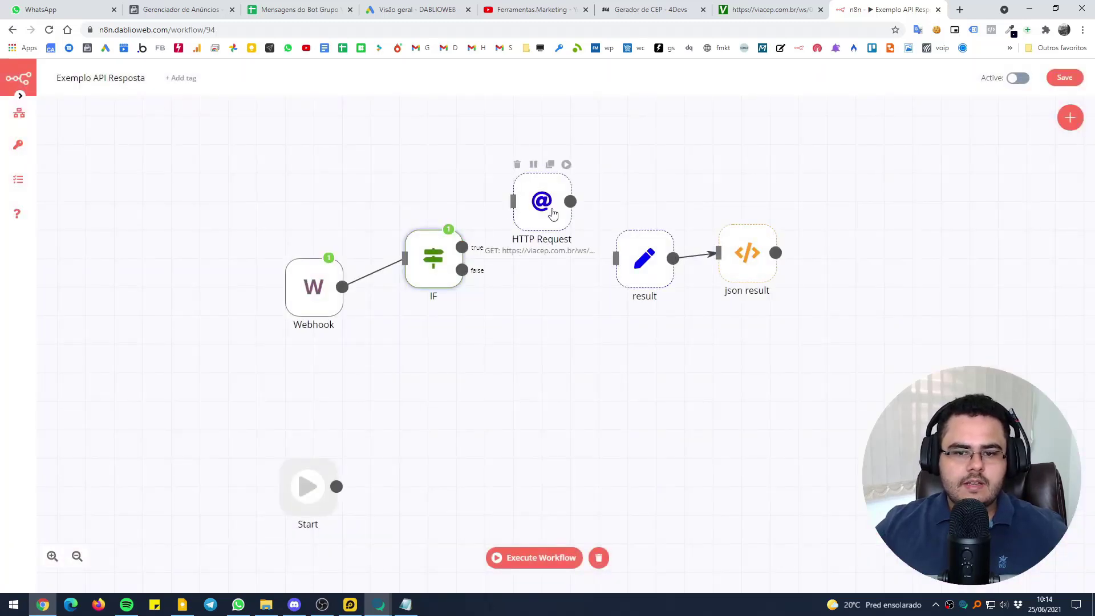
{"action": "left_click_drag", "start_coordinate": [462, 248], "coordinate": [532, 212]}
{"action": "double_click", "coordinate": [532, 212]}
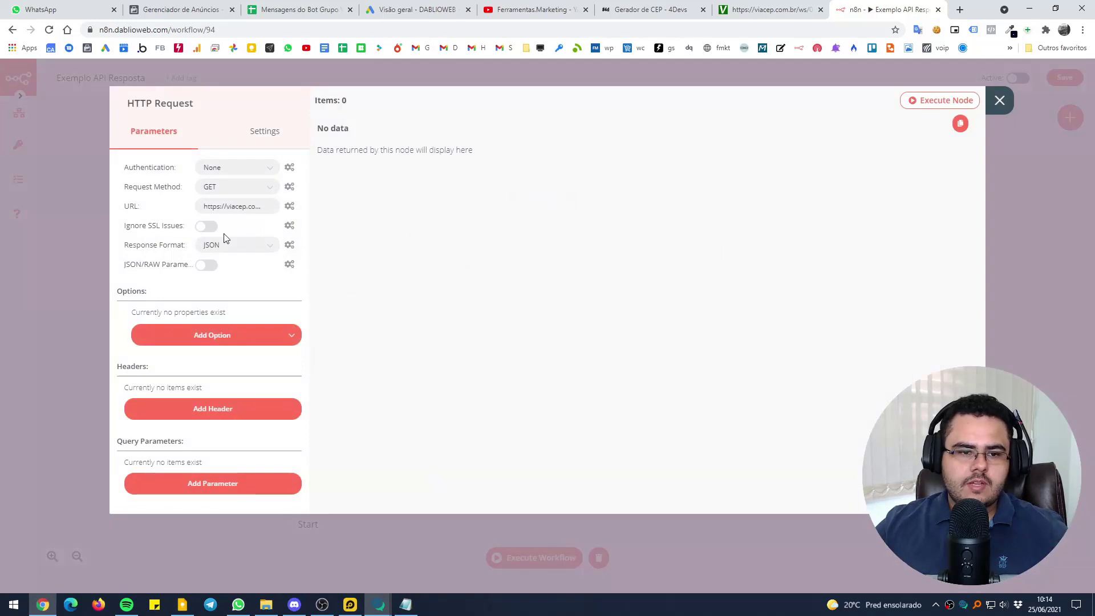
Turn the URL into an expression and delete the fixed CEP digits
{"action": "left_click", "coordinate": [291, 208]}
{"action": "left_click", "coordinate": [274, 230]}
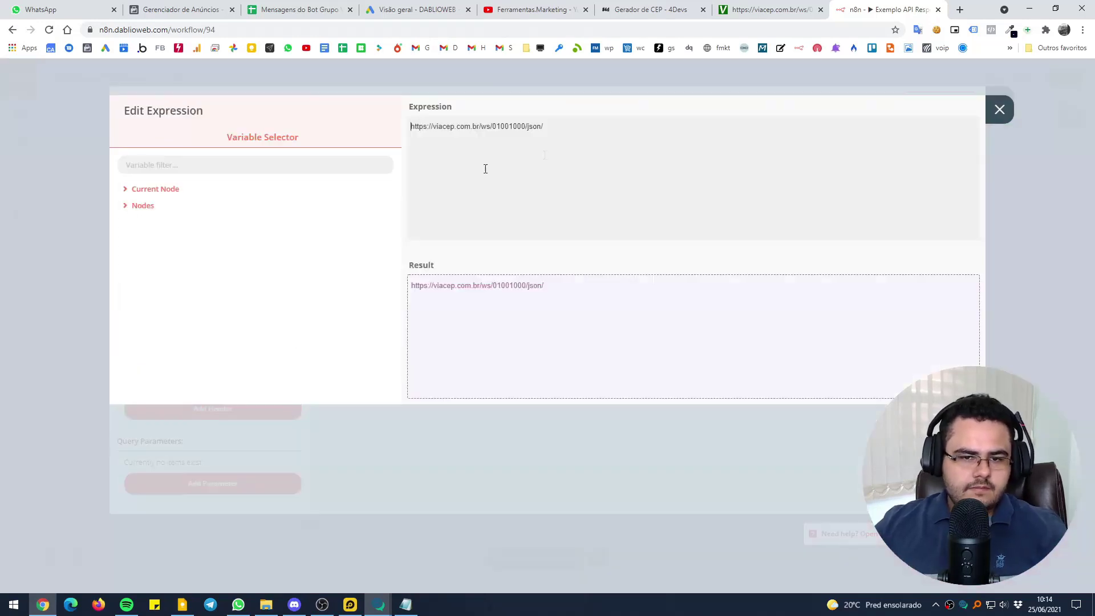
{"action": "key", "text": "Escape"}
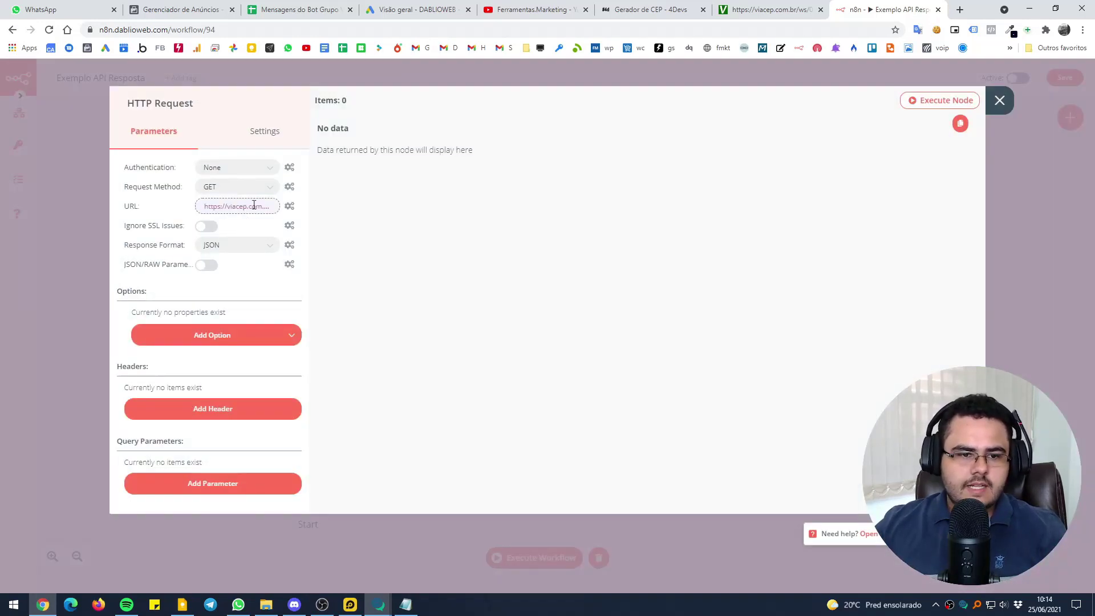
{"action": "left_click", "coordinate": [290, 209]}
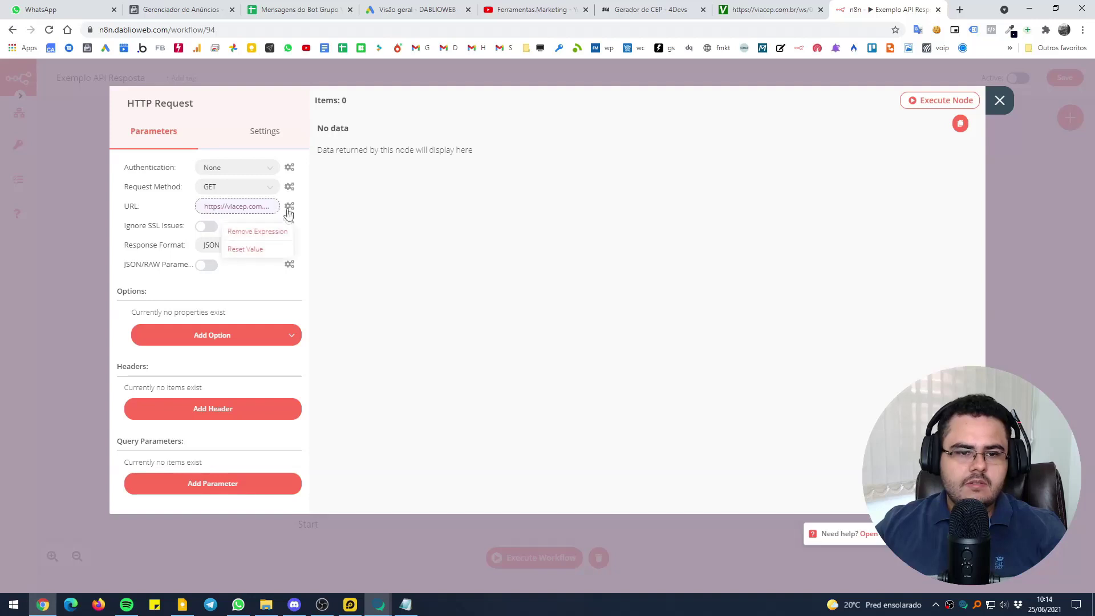
{"action": "left_click", "coordinate": [262, 230]}
{"action": "left_click_drag", "start_coordinate": [525, 126], "coordinate": [496, 125]}
{"action": "key", "text": "BackSpace"}
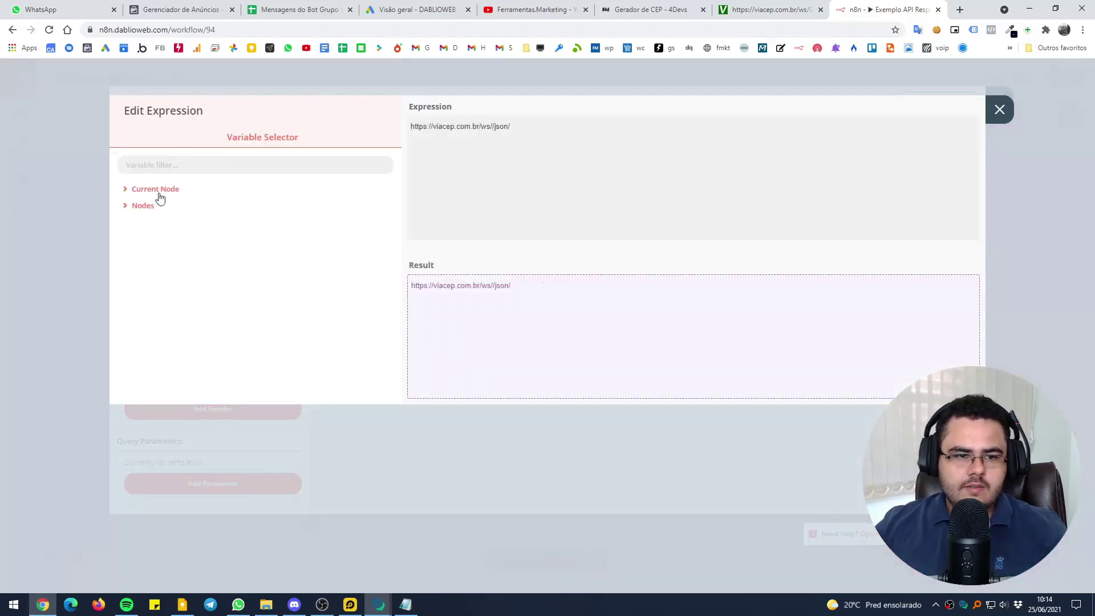
Insert the Input Data JSON body.query.message variable into the URL and execute the node
{"action": "left_click", "coordinate": [156, 188]}
{"action": "left_click", "coordinate": [162, 206]}
{"action": "left_click", "coordinate": [164, 222]}
{"action": "left_click", "coordinate": [176, 239]}
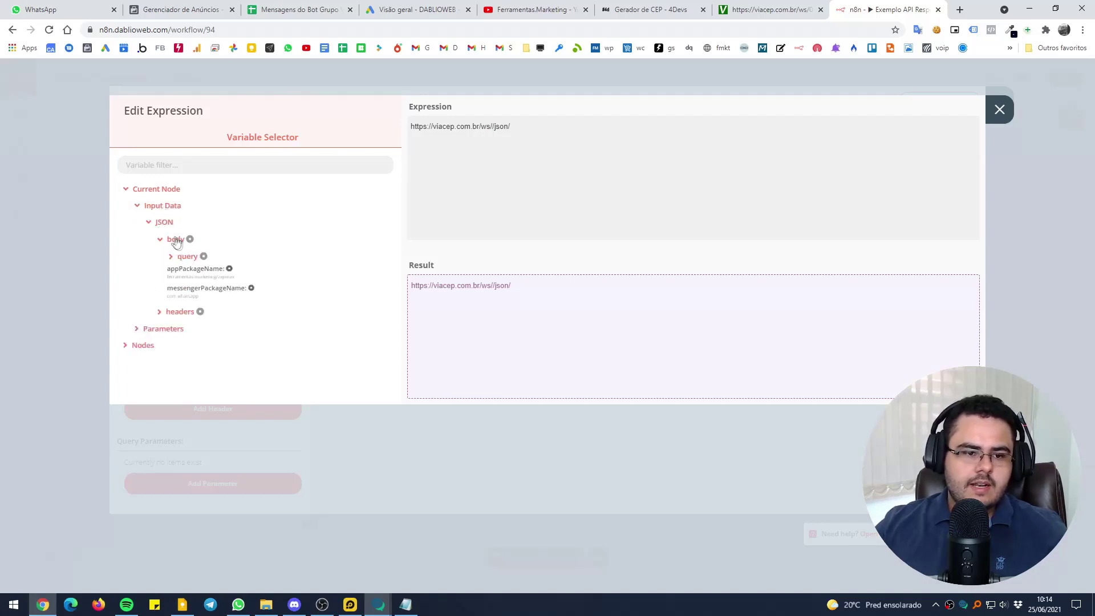
{"action": "left_click", "coordinate": [188, 256]}
{"action": "left_click", "coordinate": [194, 288]}
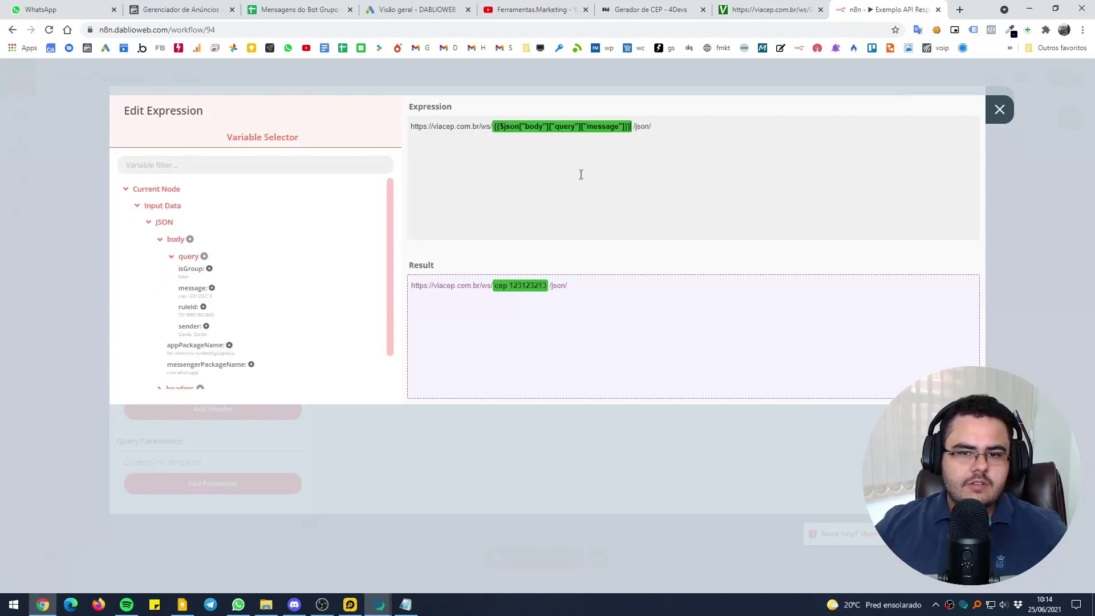
{"action": "left_click", "coordinate": [570, 68]}
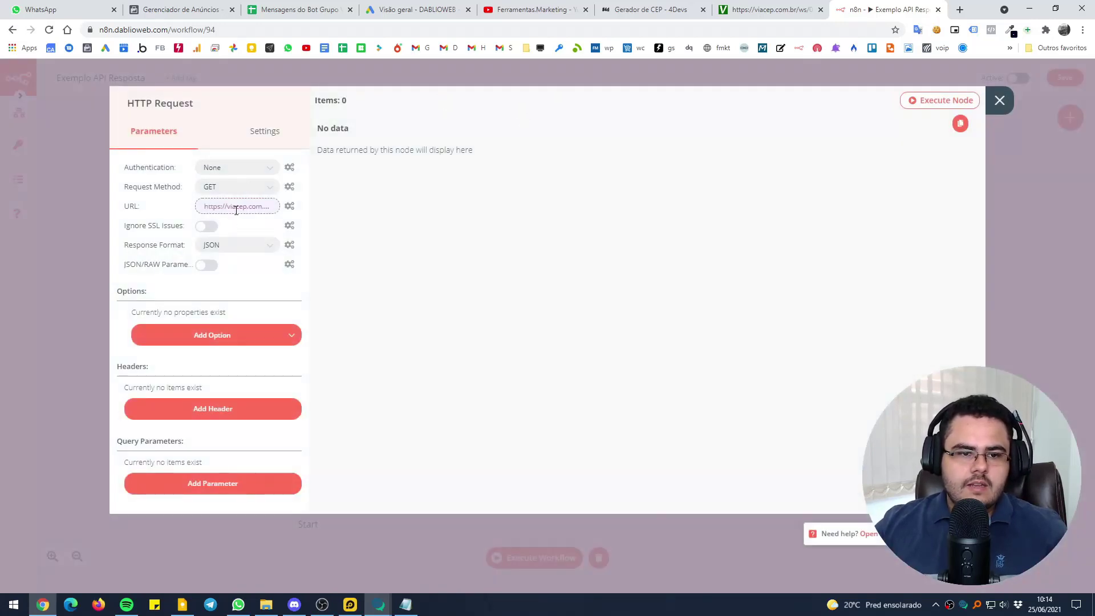
{"action": "left_click", "coordinate": [912, 100]}
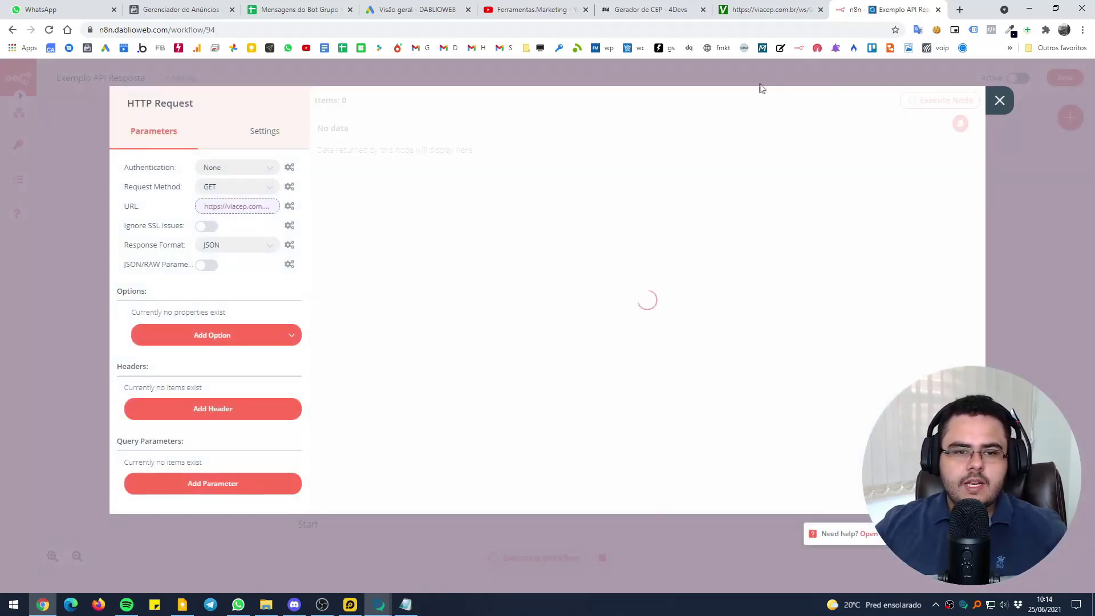
Check the error details and append .replace('cep','') after ["message"] in the URL expression
{"action": "left_click", "coordinate": [342, 149]}
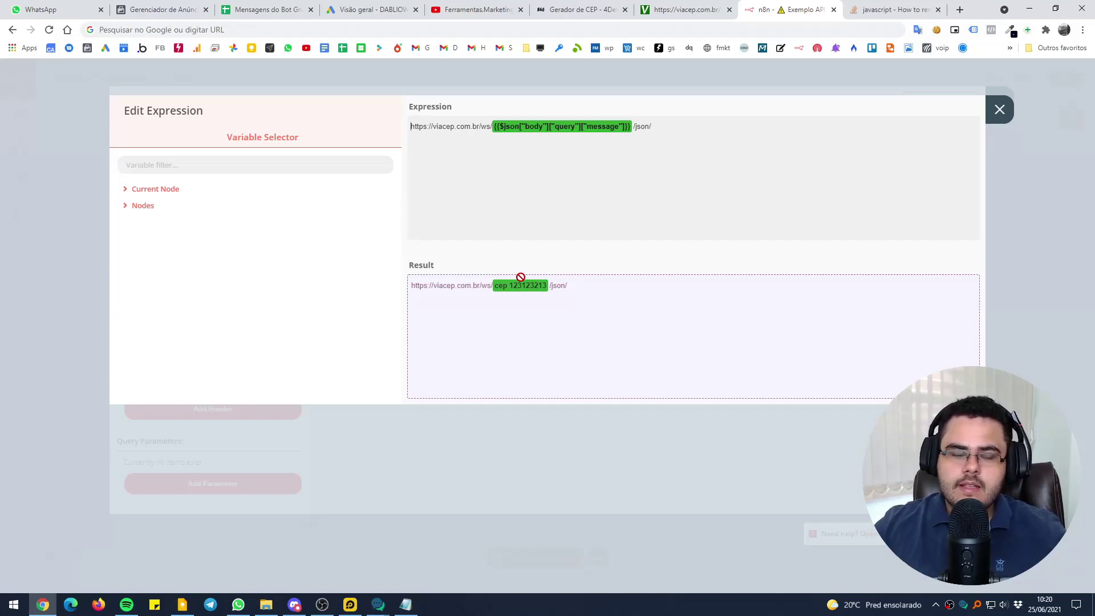
{"action": "left_click", "coordinate": [405, 604]}
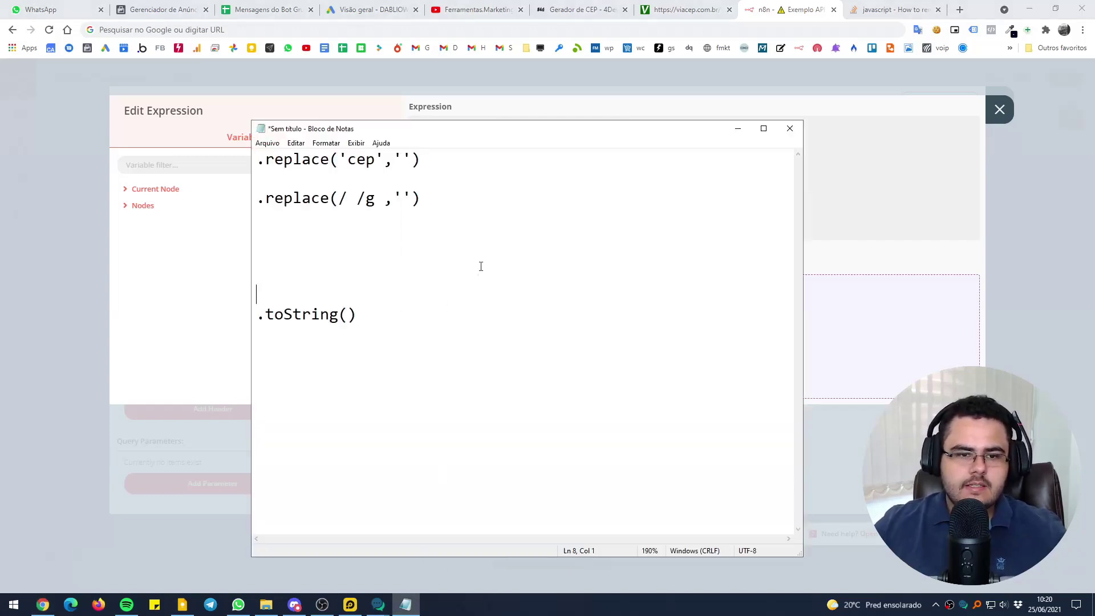
{"action": "left_click_drag", "start_coordinate": [422, 165], "coordinate": [257, 163]}
{"action": "key", "text": "ctrl+c"}
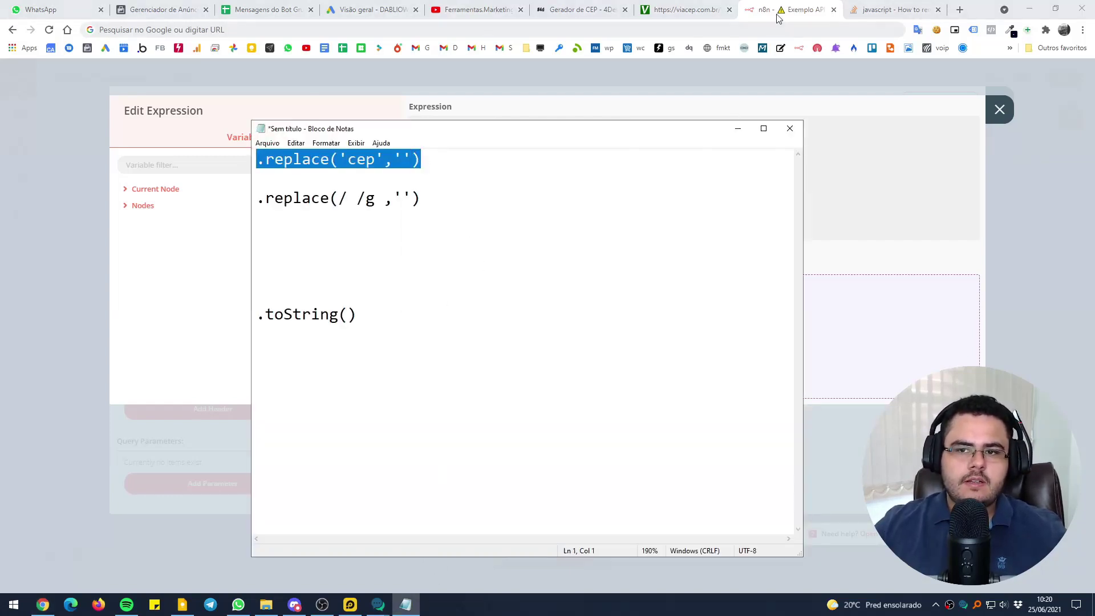
{"action": "left_click", "coordinate": [779, 19]}
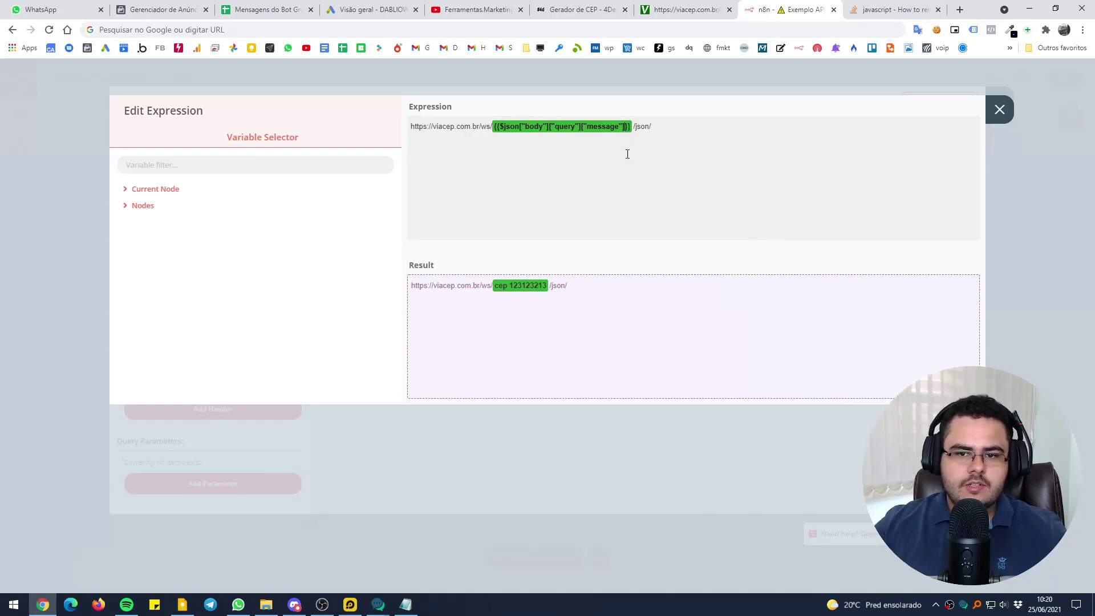
{"action": "key", "text": "ctrl+v"}
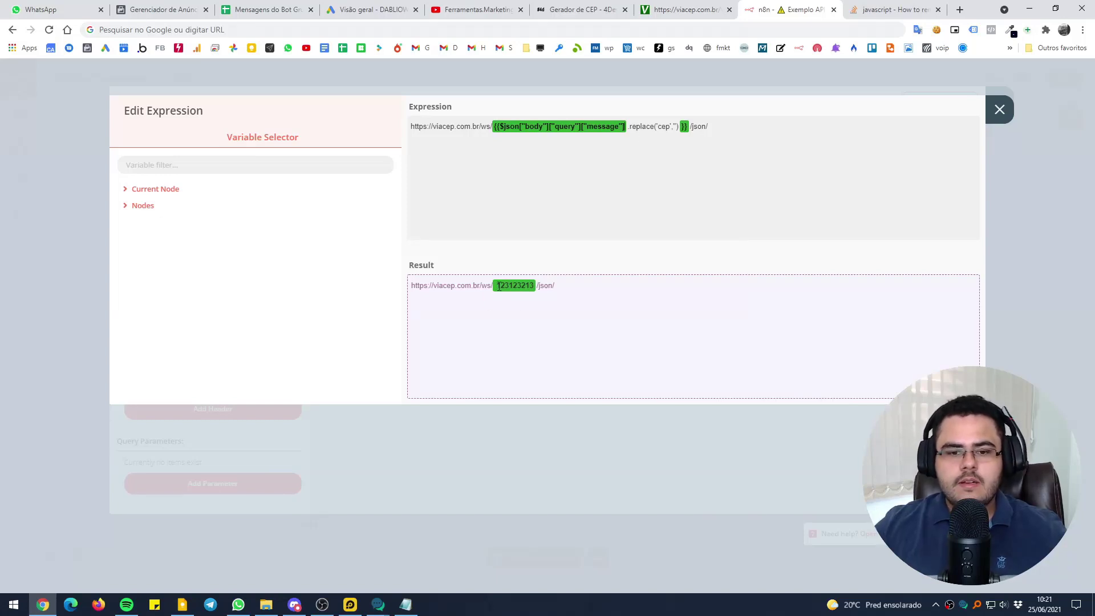
Append .replace(/ /g ,'') to strip spaces and apply the URL expression
{"action": "left_click", "coordinate": [406, 604]}
{"action": "left_click_drag", "start_coordinate": [418, 202], "coordinate": [247, 199]}
{"action": "key", "text": "ctrl+c"}
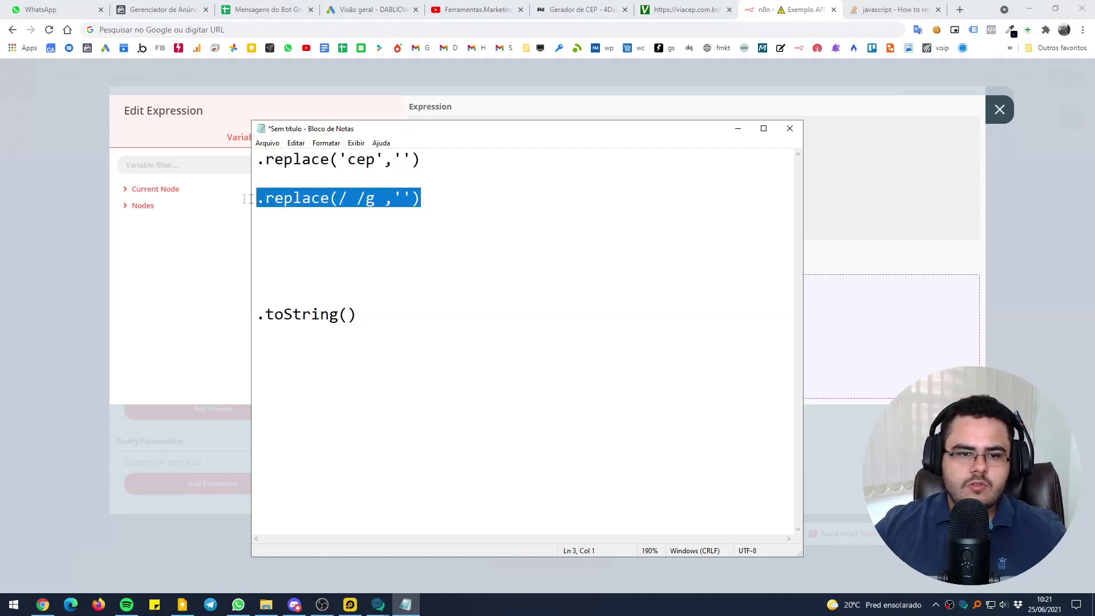
{"action": "left_click", "coordinate": [738, 129]}
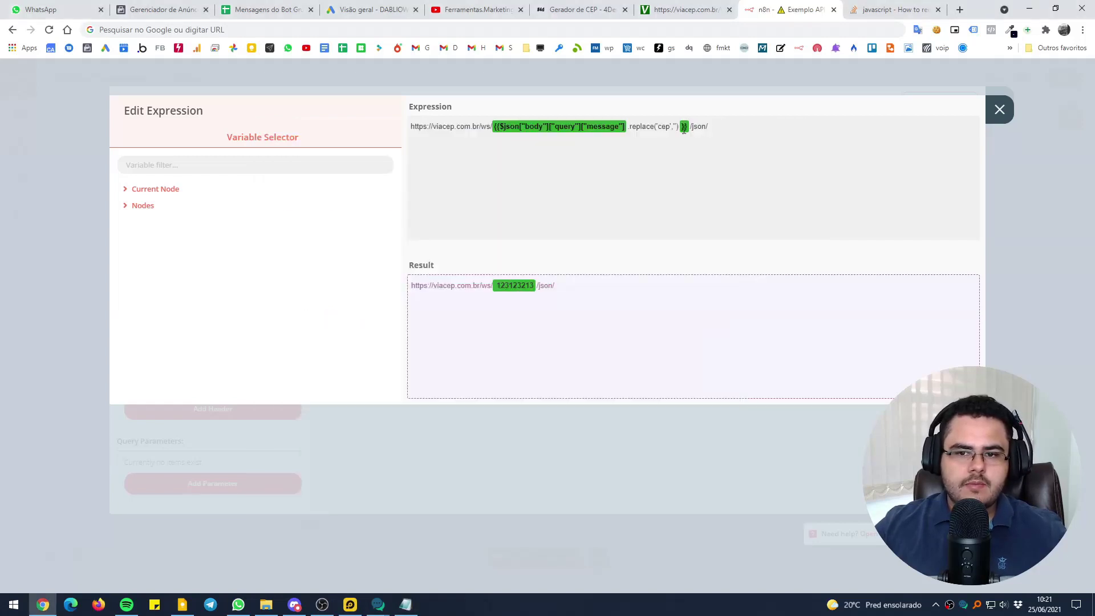
{"action": "key", "text": "ctrl+v"}
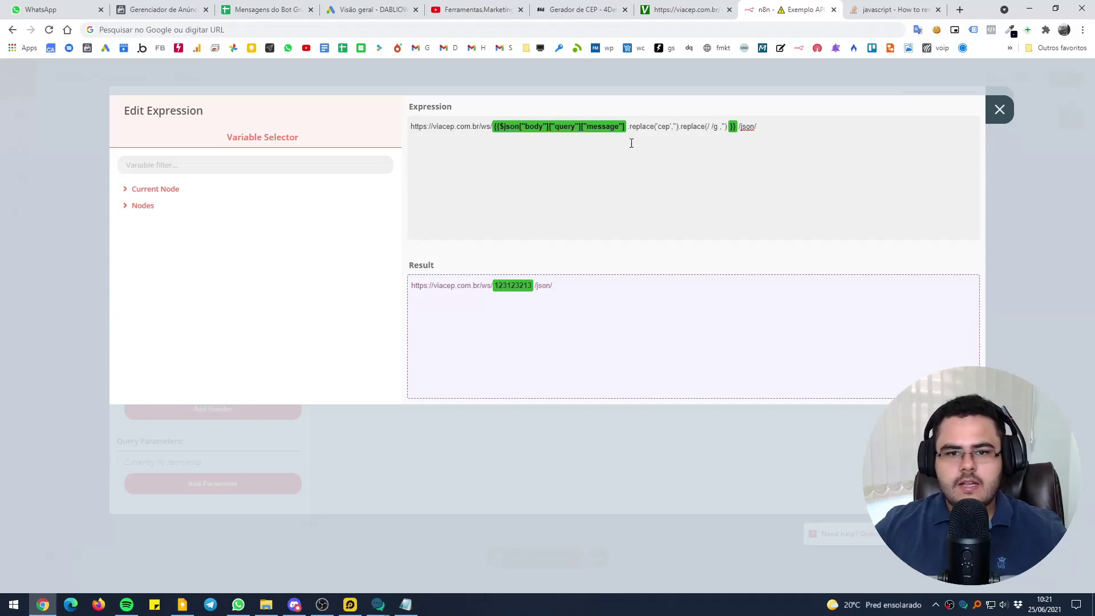
{"action": "left_click", "coordinate": [575, 79]}
{"action": "left_click", "coordinate": [240, 206]}
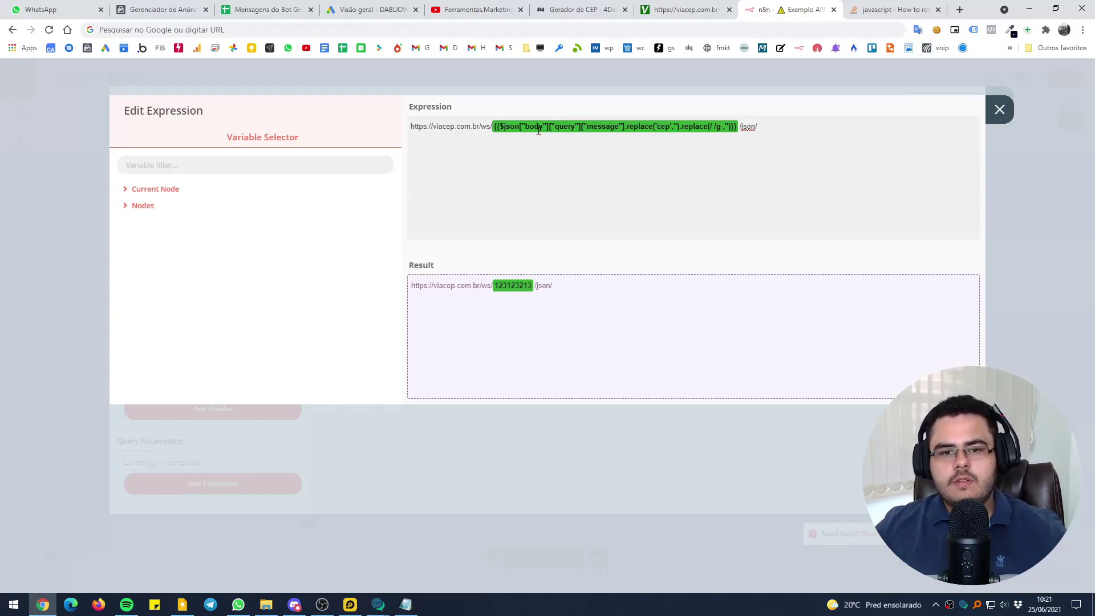
Connect the HTTP Request node's output to the result node
{"action": "left_click", "coordinate": [622, 77]}
{"action": "left_click", "coordinate": [567, 69]}
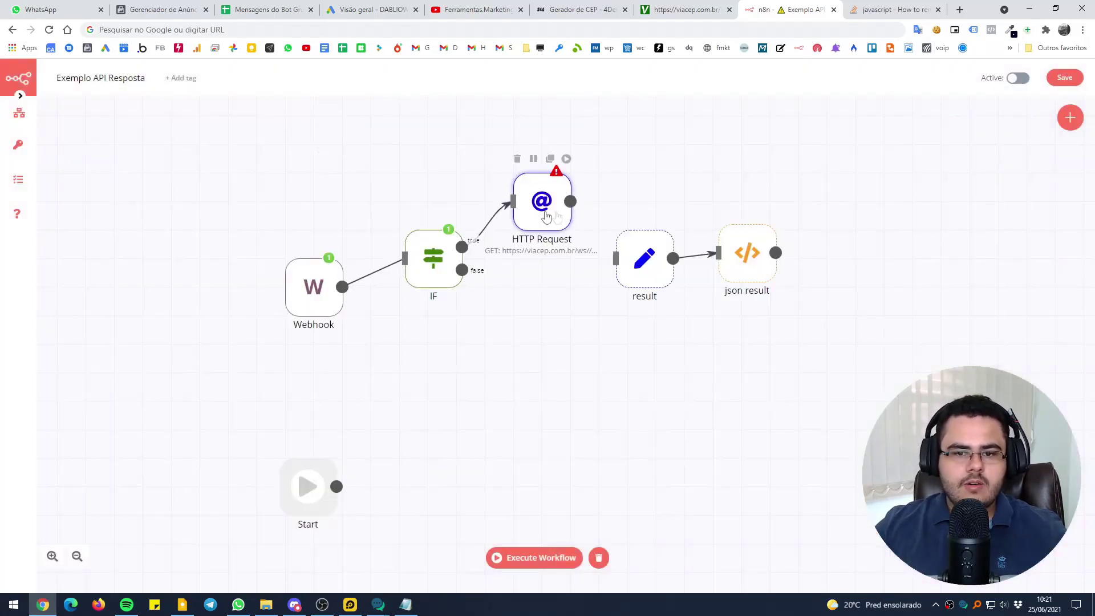
{"action": "double_click", "coordinate": [535, 212]}
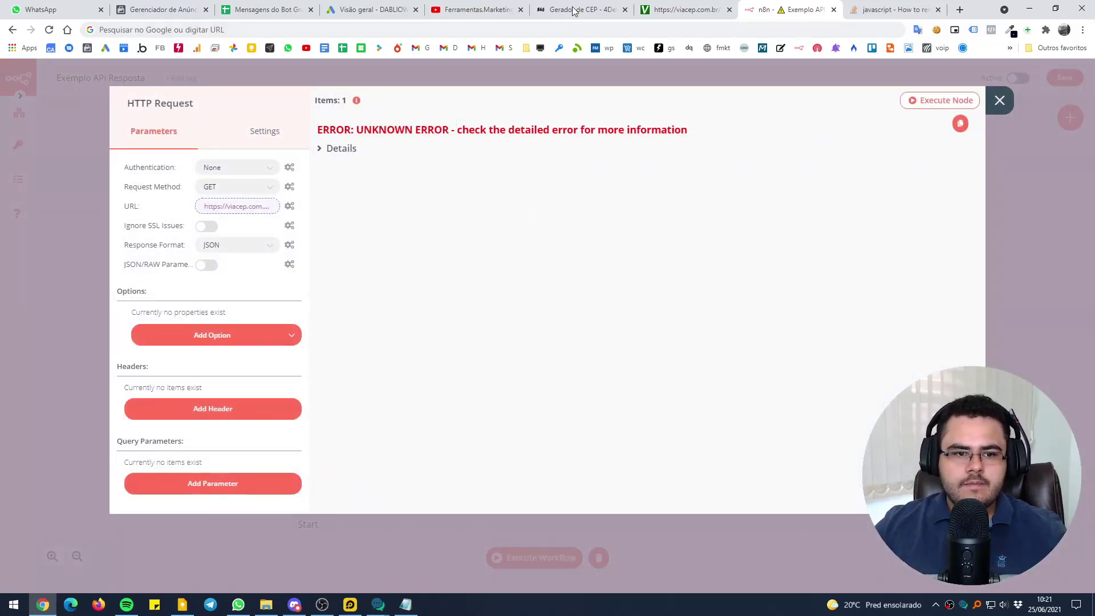
{"action": "left_click", "coordinate": [578, 70]}
{"action": "left_click_drag", "start_coordinate": [570, 201], "coordinate": [616, 258]}
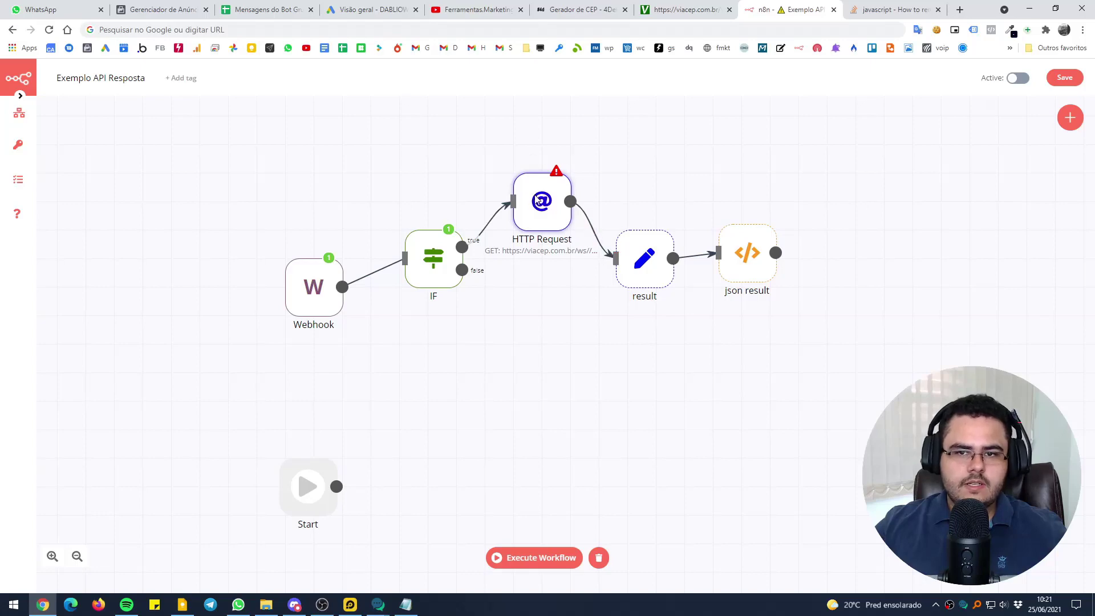
Test-paste CEP 96070-270 in the URL expression, remove it, and save the workflow
{"action": "left_click", "coordinate": [581, 10]}
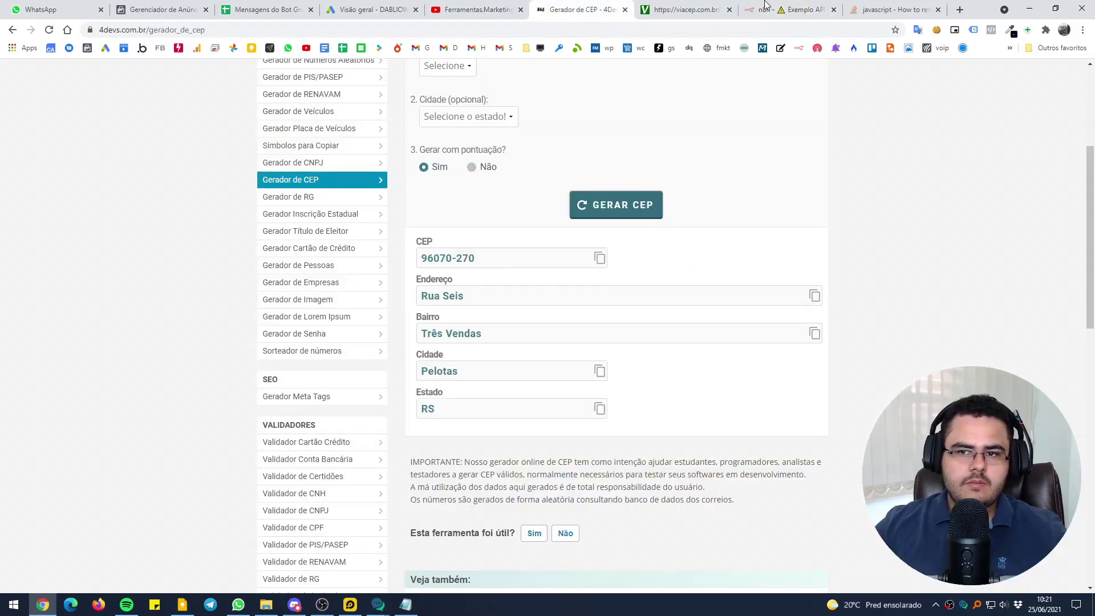
{"action": "left_click", "coordinate": [790, 10]}
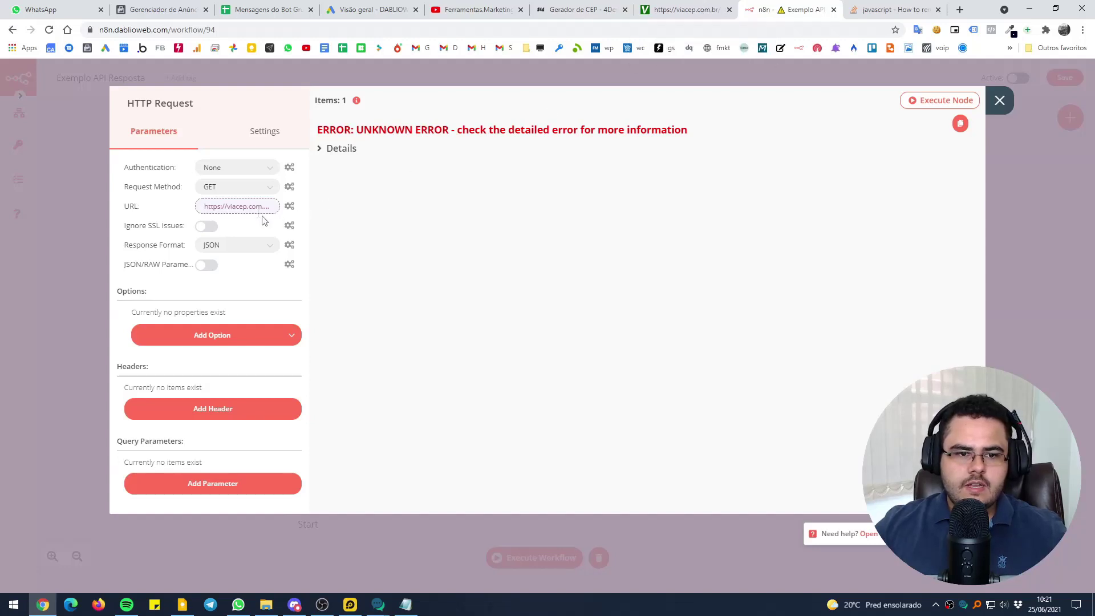
{"action": "left_click", "coordinate": [246, 207]}
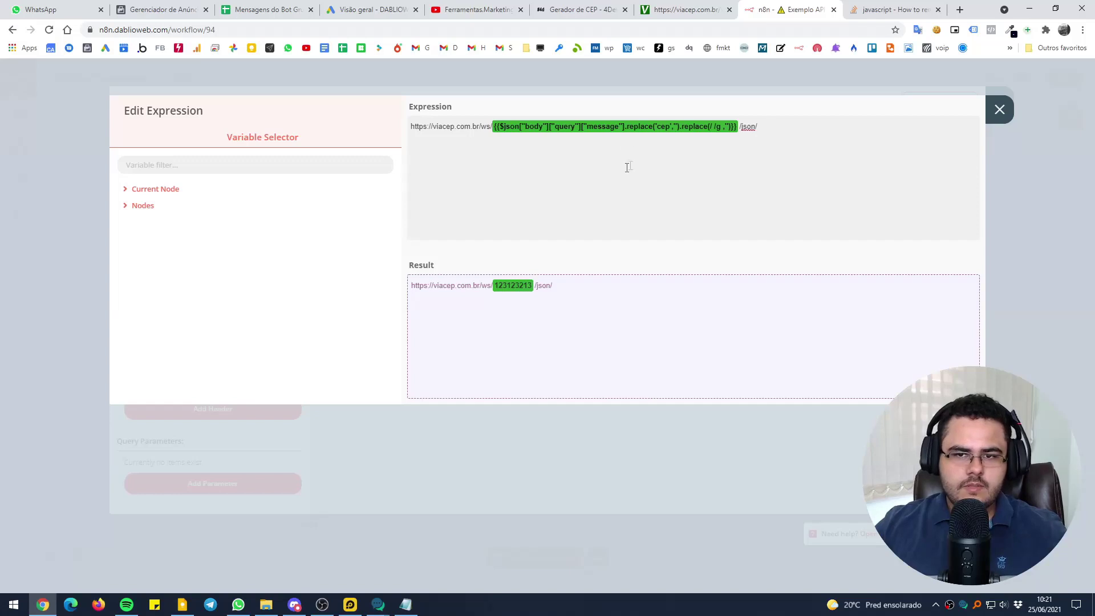
{"action": "type", "text": "96070-270"}
{"action": "left_click_drag", "start_coordinate": [774, 127], "coordinate": [411, 127]}
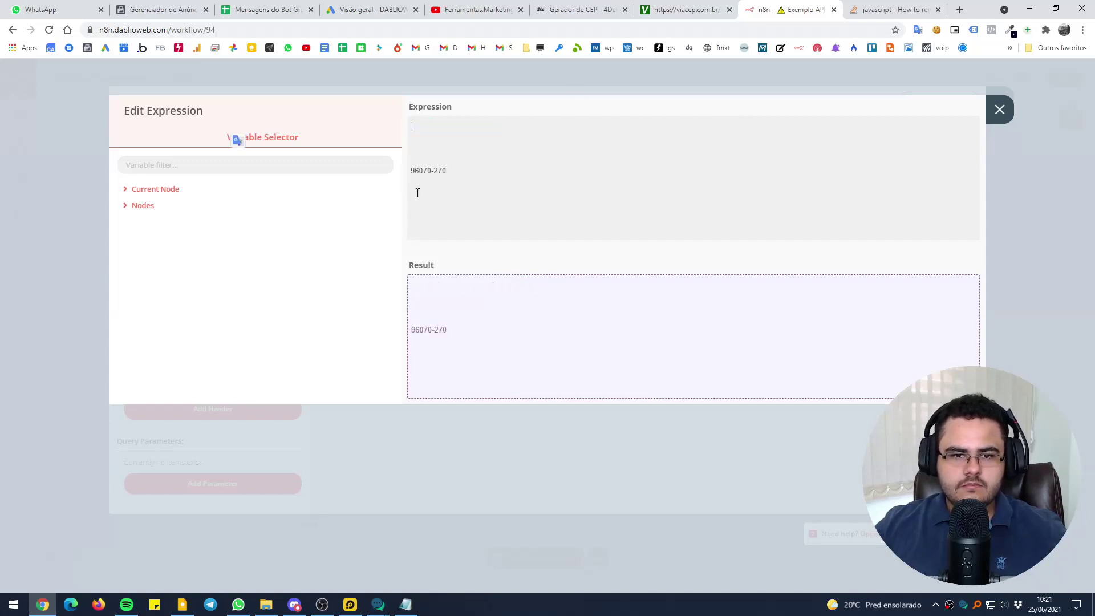
{"action": "key", "text": "ctrl+x"}
{"action": "key", "text": "ctrl+v"}
{"action": "left_click_drag", "start_coordinate": [410, 170], "coordinate": [564, 171]}
{"action": "key", "text": "BackSpace"}
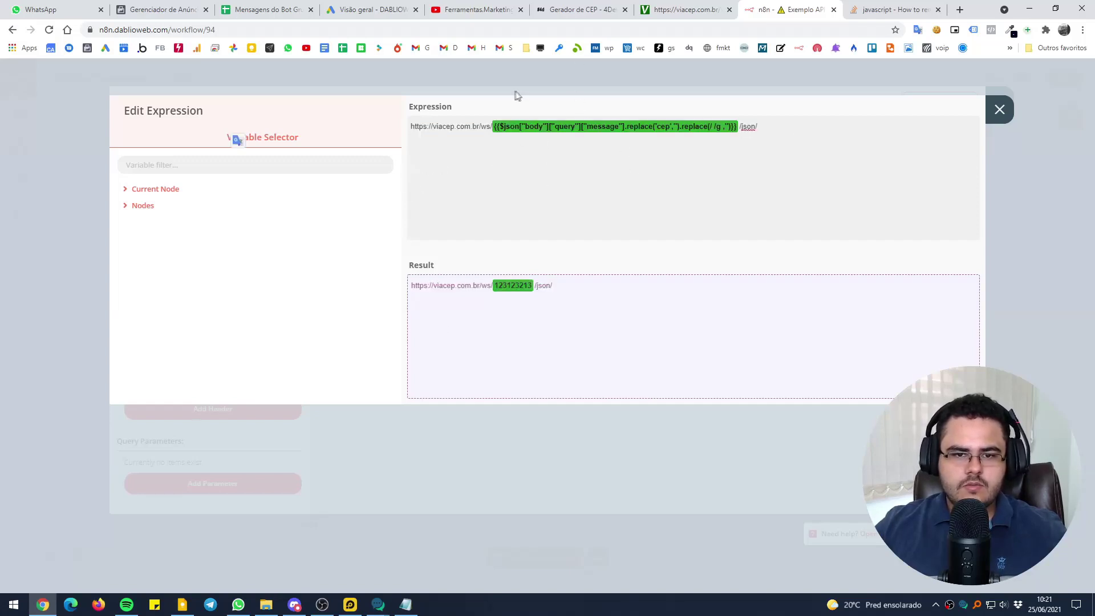
{"action": "left_click", "coordinate": [516, 91]}
{"action": "left_click", "coordinate": [456, 67]}
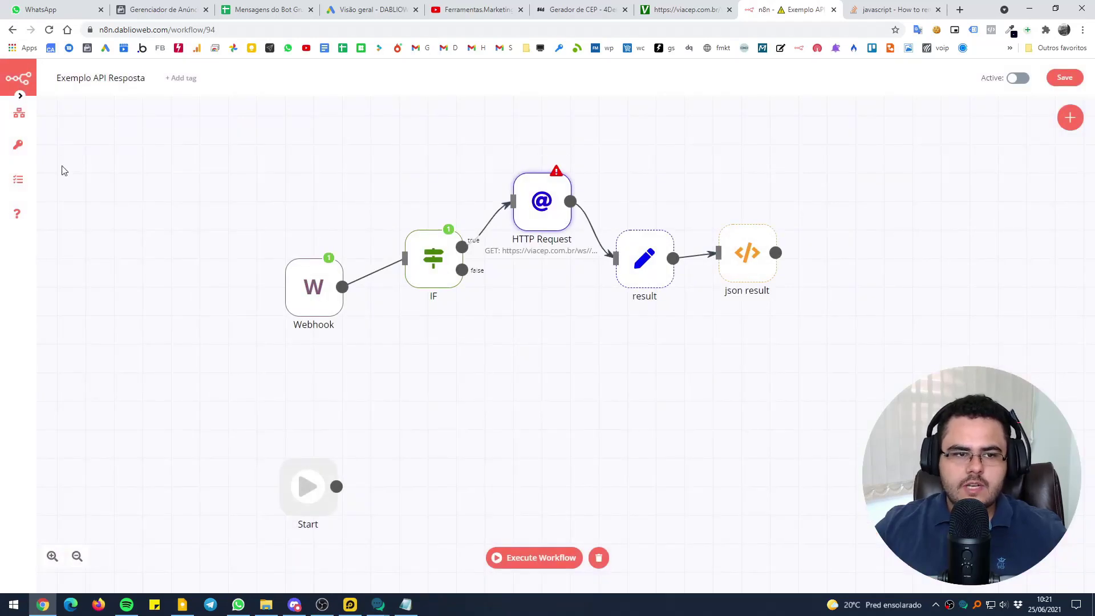
{"action": "mouse_move", "coordinate": [19, 112]}
{"action": "left_click", "coordinate": [74, 148]}
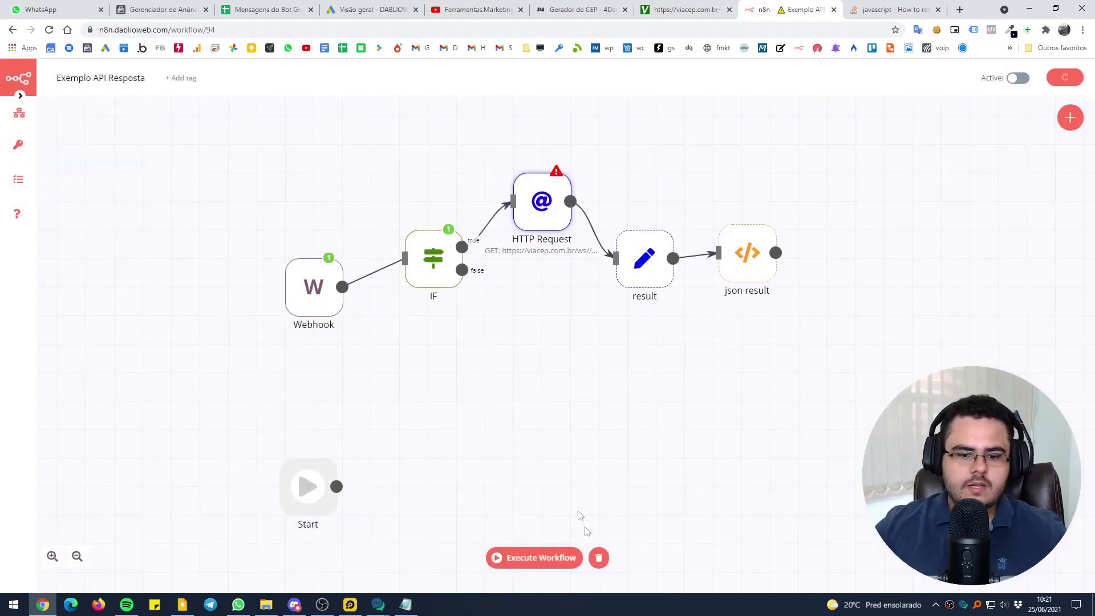
Start the workflow listening and copy the generated CEP 96070-270 from 4devs
{"action": "left_click", "coordinate": [533, 558]}
{"action": "left_click", "coordinate": [524, 6]}
{"action": "left_click", "coordinate": [587, 9]}
{"action": "left_click", "coordinate": [600, 259]}
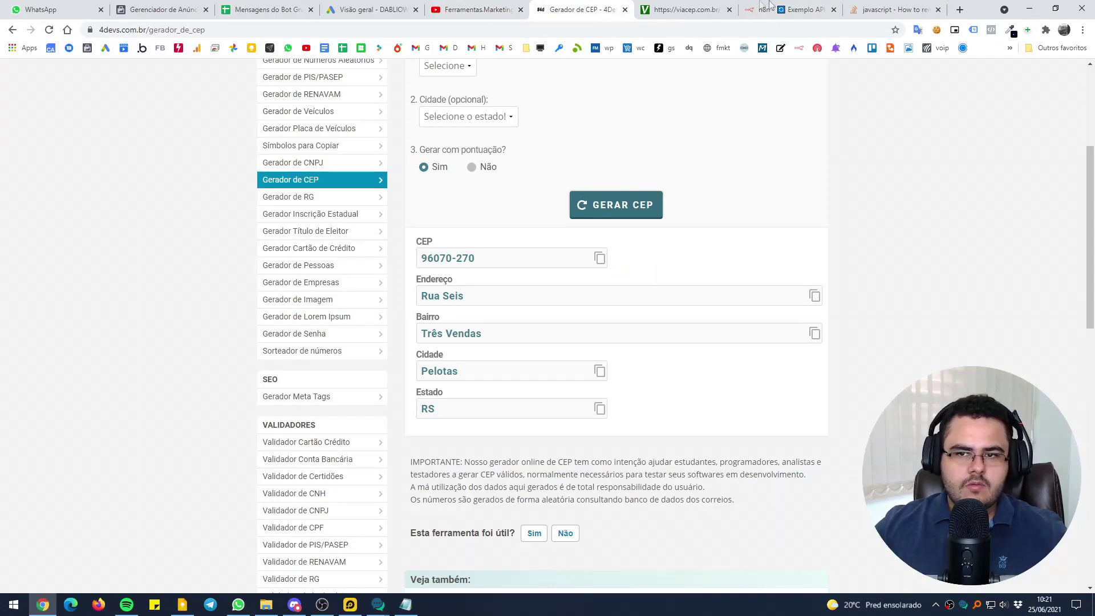
{"action": "left_click", "coordinate": [775, 9]}
Send 'cep 96070270' to the bot in WhatsApp
{"action": "left_click", "coordinate": [238, 605]}
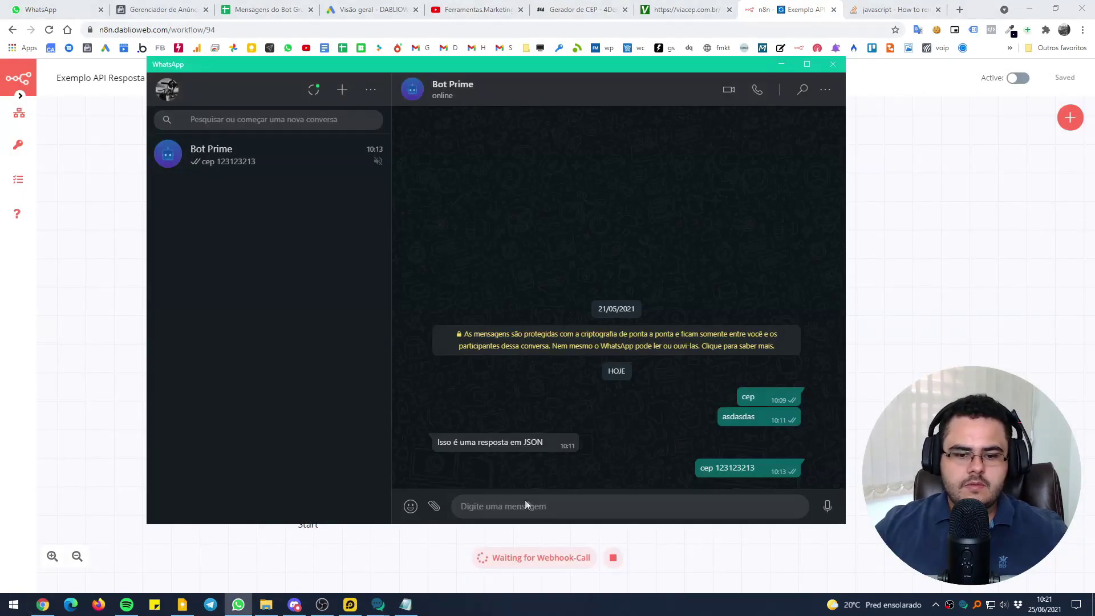
{"action": "left_click", "coordinate": [524, 499]}
{"action": "type", "text": "cep 96070-270"}
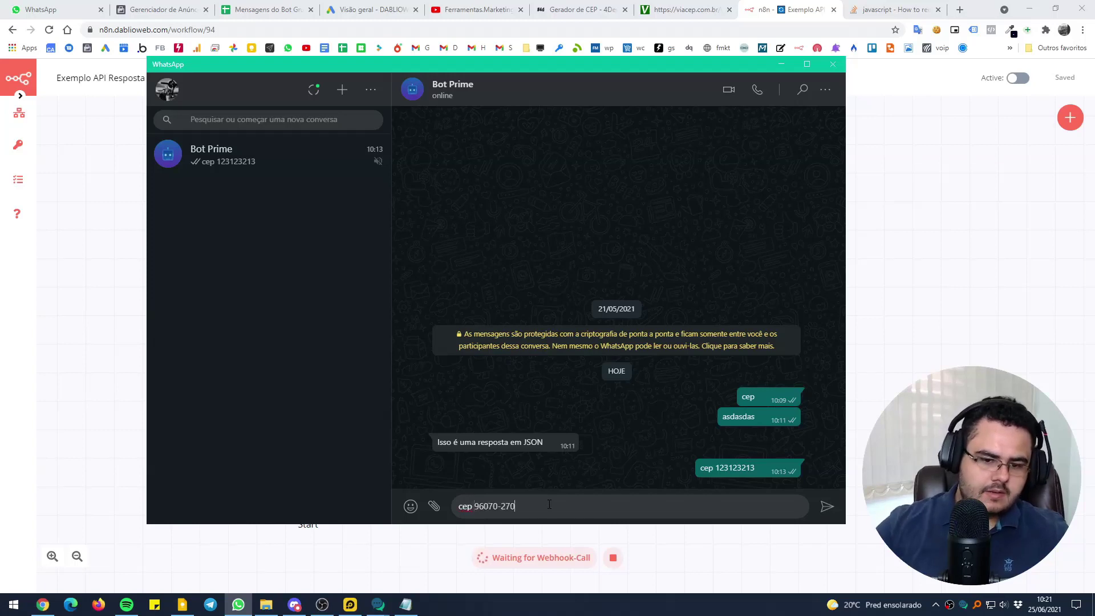
{"action": "type", "text": "p"}
{"action": "key", "text": "ctrl+v"}
{"action": "left_click", "coordinate": [500, 506]}
{"action": "key", "text": "BackSpace"}
{"action": "key", "text": "Return"}
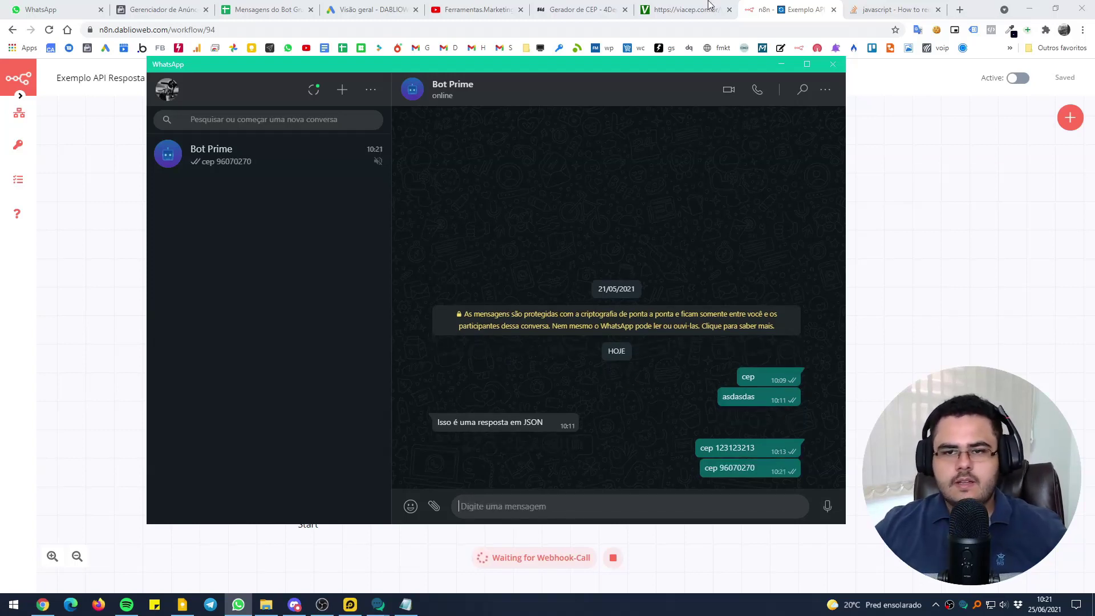
{"action": "left_click", "coordinate": [784, 6]}
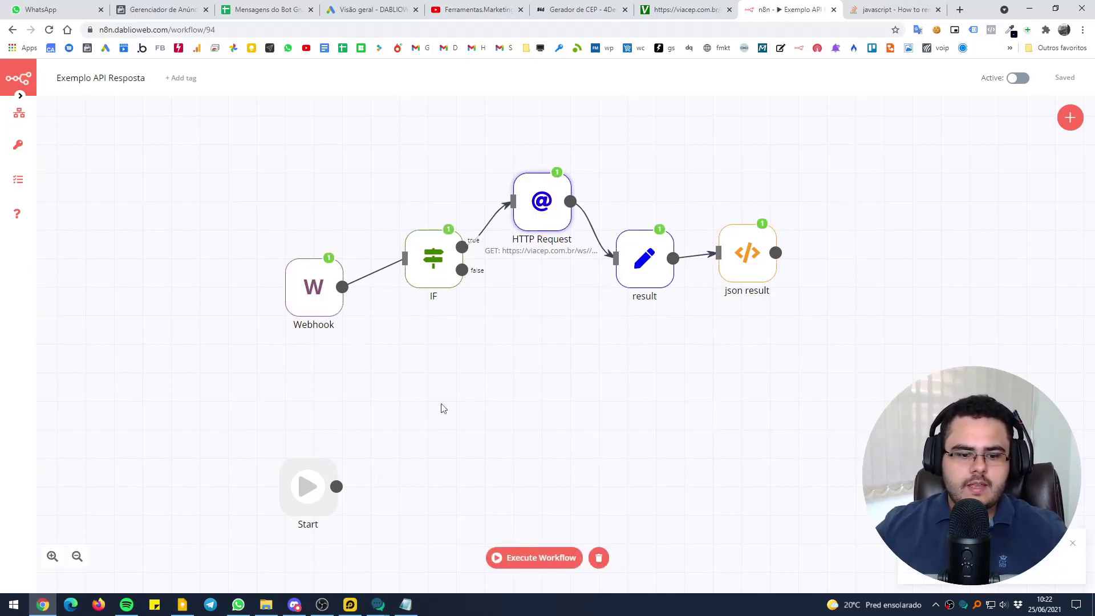
Check the HTTP Request node's output showing the Pelotas, RS address data
{"action": "left_click", "coordinate": [238, 605]}
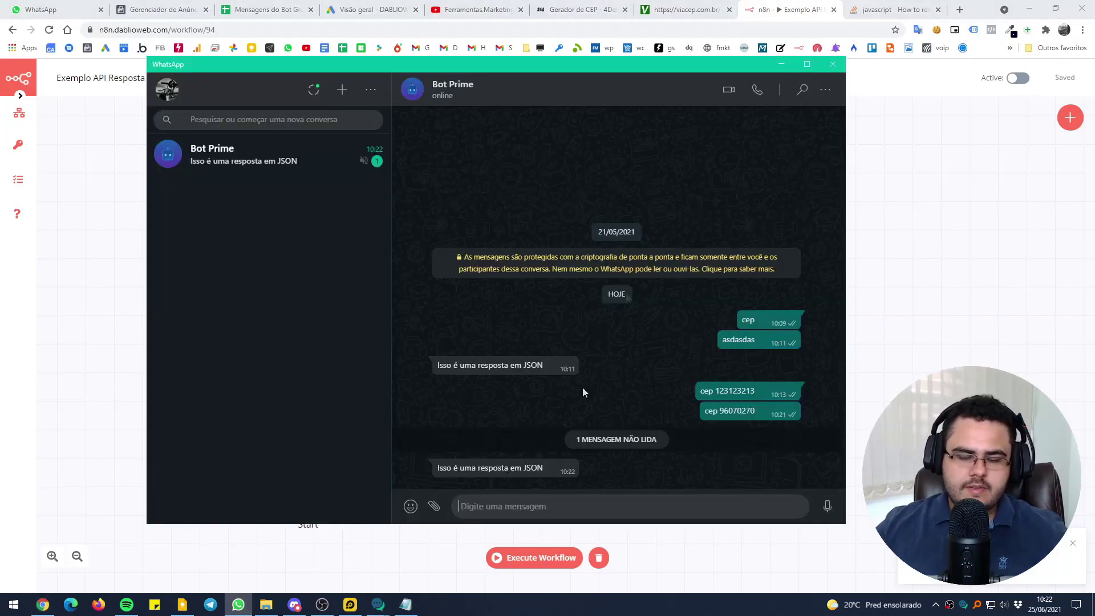
{"action": "left_click", "coordinate": [763, 5]}
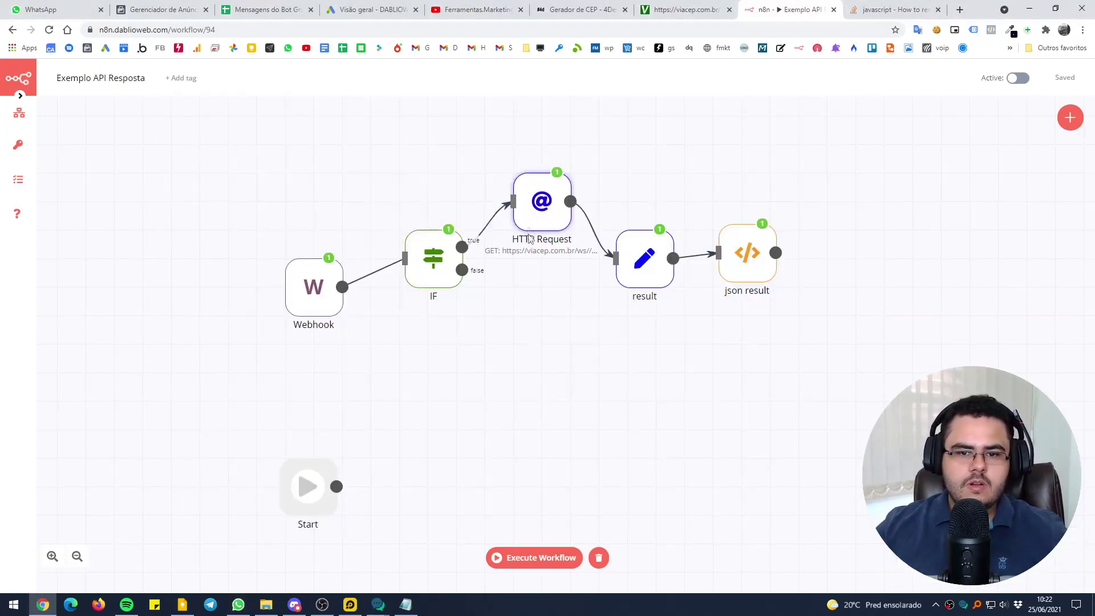
{"action": "double_click", "coordinate": [536, 206]}
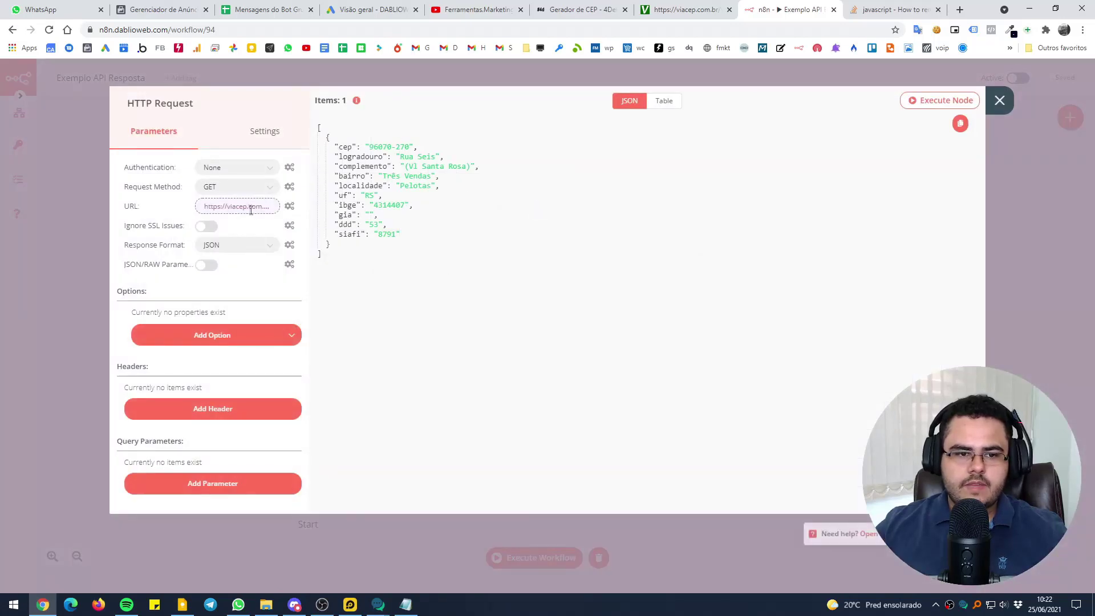
{"action": "left_click", "coordinate": [273, 208]}
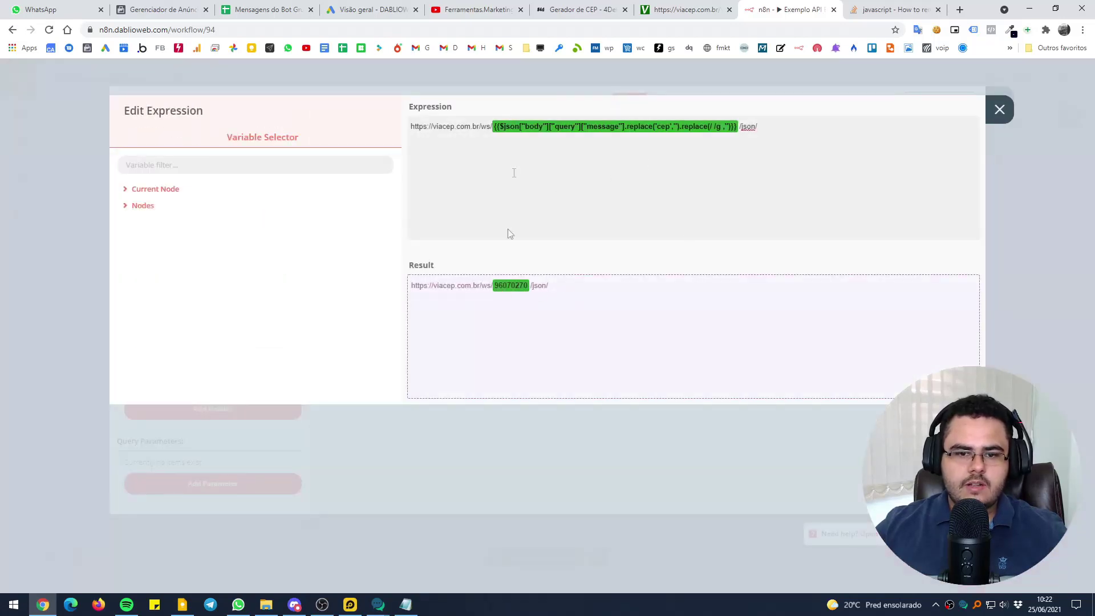
{"action": "left_click", "coordinate": [494, 84]}
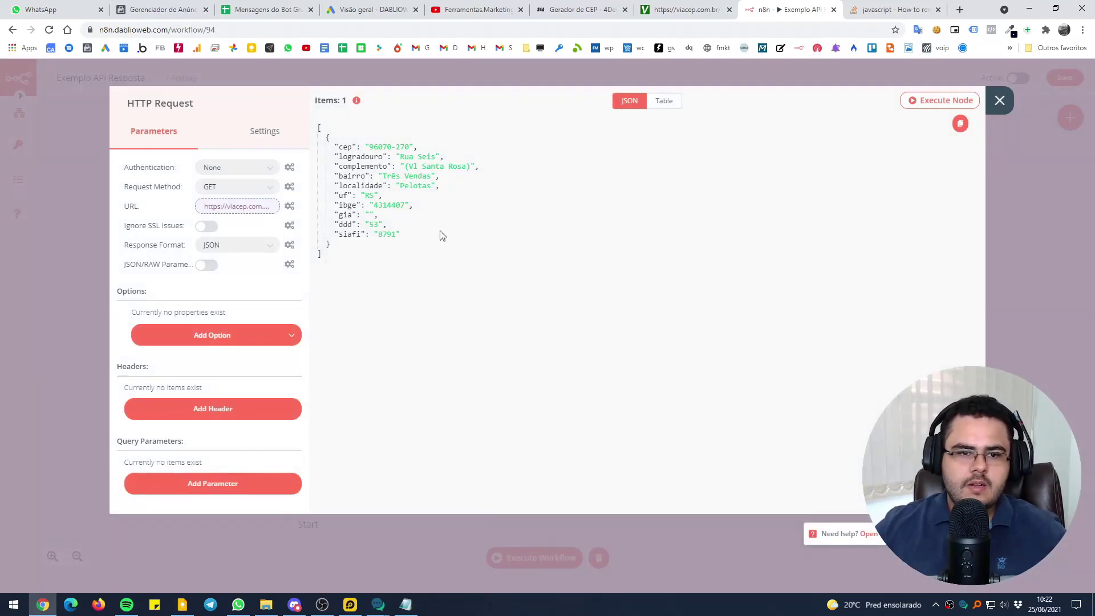
{"action": "left_click", "coordinate": [446, 77]}
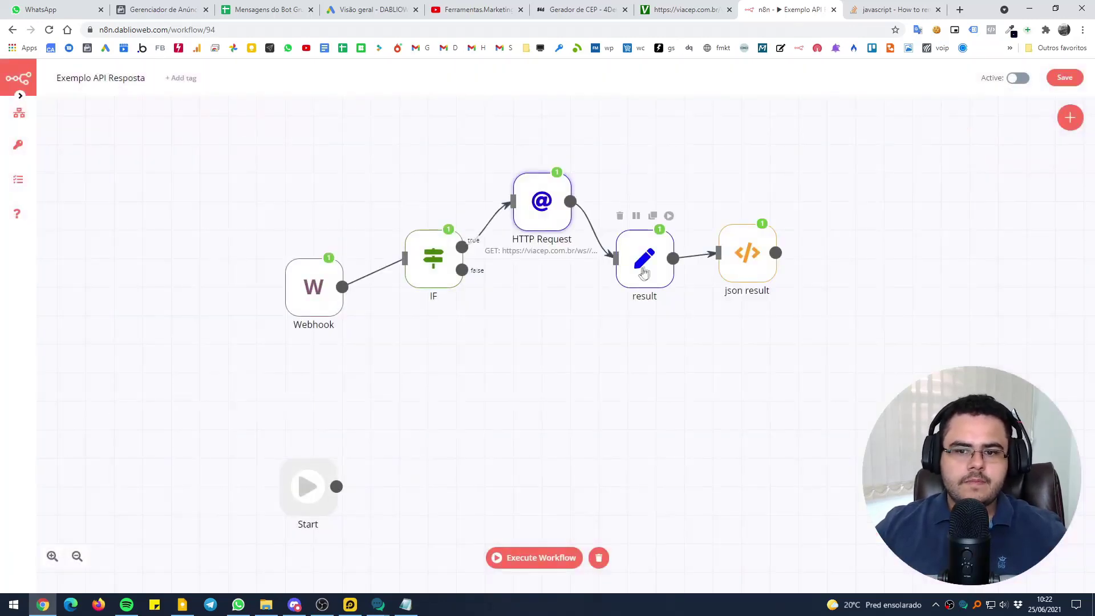
Clear the result node's old reply text and list the ViaCEP JSON fields
{"action": "double_click", "coordinate": [645, 271]}
{"action": "left_click", "coordinate": [264, 269]}
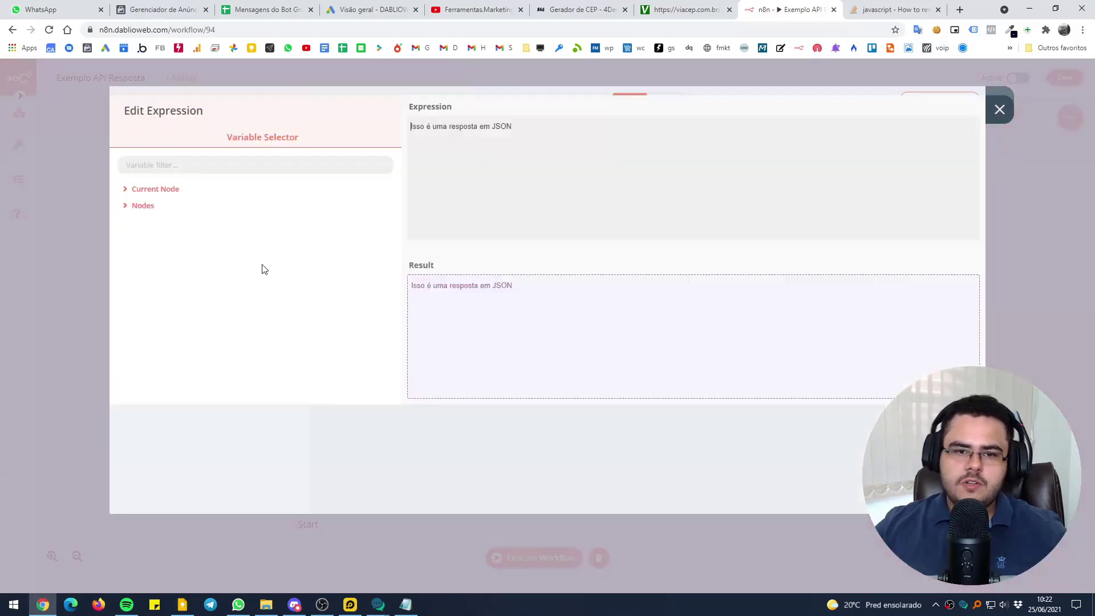
{"action": "left_click_drag", "start_coordinate": [609, 139], "coordinate": [420, 145]}
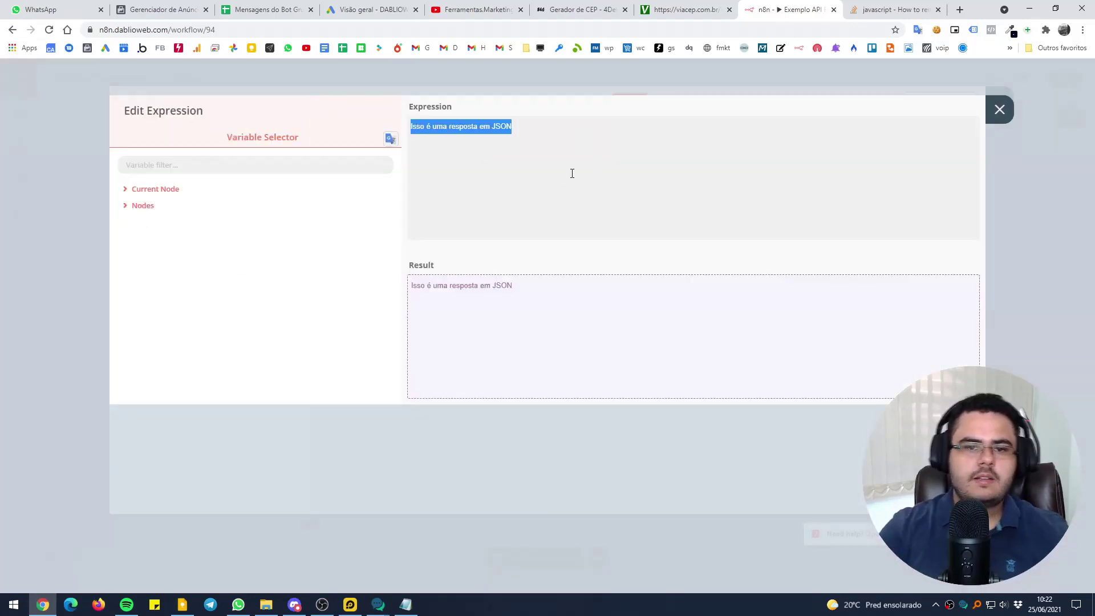
{"action": "key", "text": "BackSpace"}
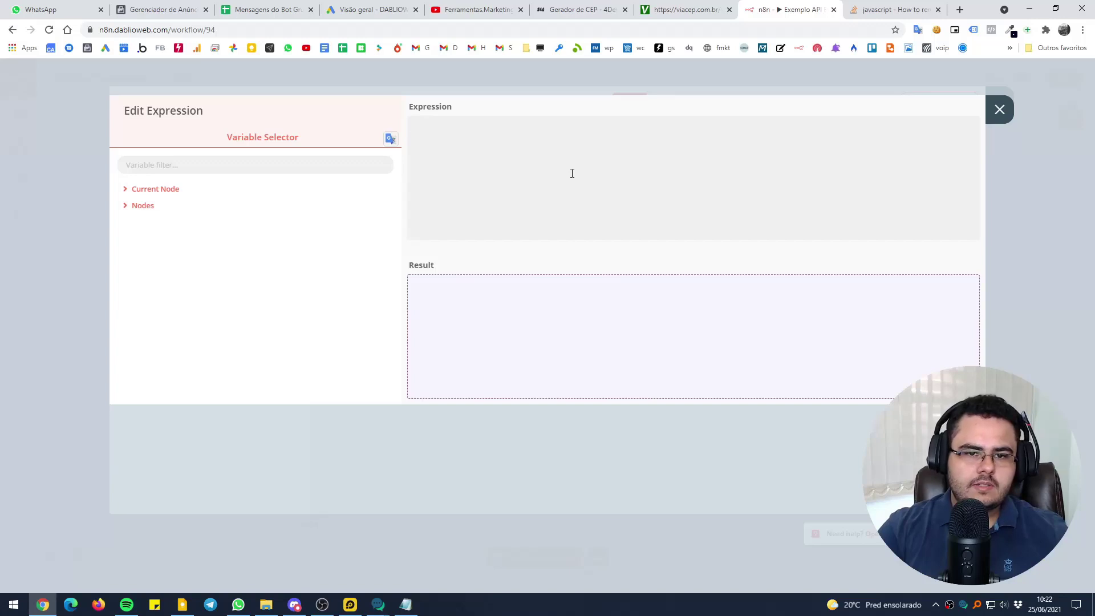
{"action": "left_click", "coordinate": [157, 190]}
{"action": "left_click", "coordinate": [159, 209]}
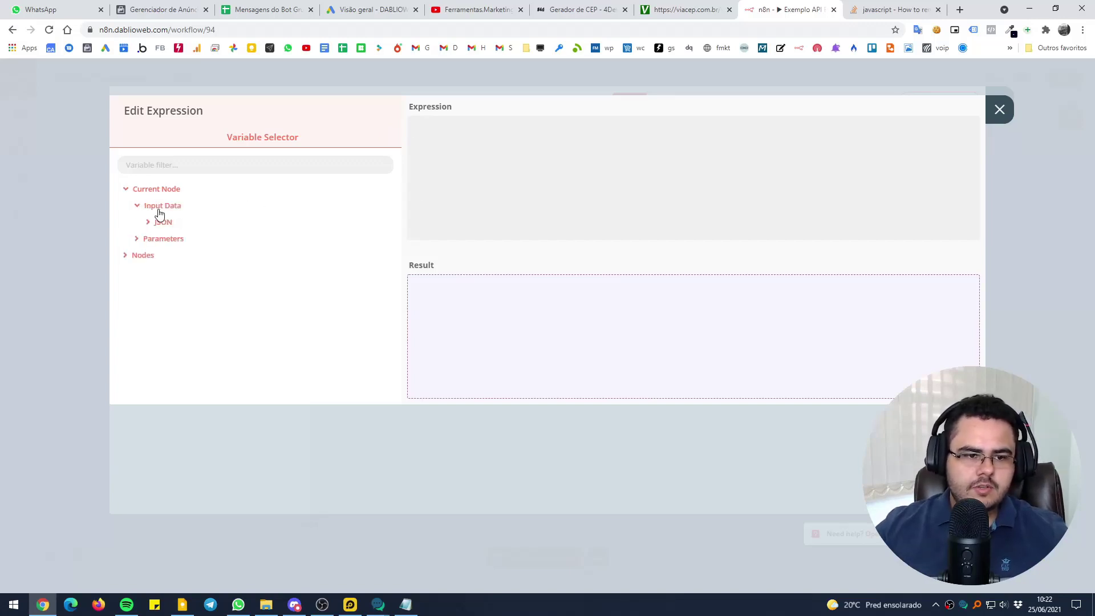
{"action": "left_click", "coordinate": [165, 222]}
Write the reply with Bairro, CEP, DDD, Localidade and UF labels and their ViaCEP variables
{"action": "left_click", "coordinate": [602, 154]}
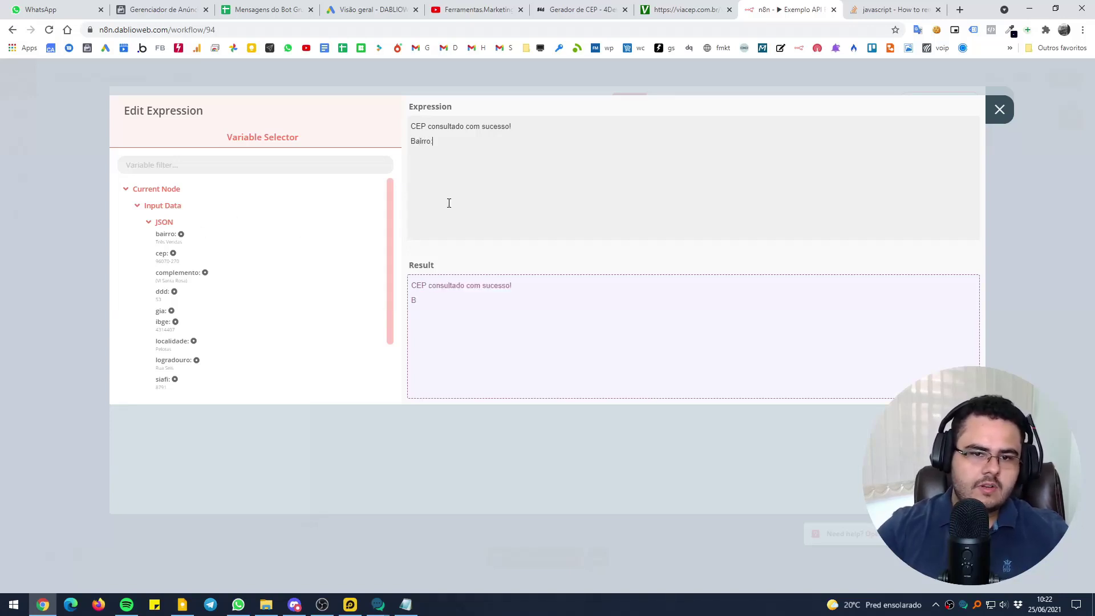
{"action": "left_click", "coordinate": [181, 233]}
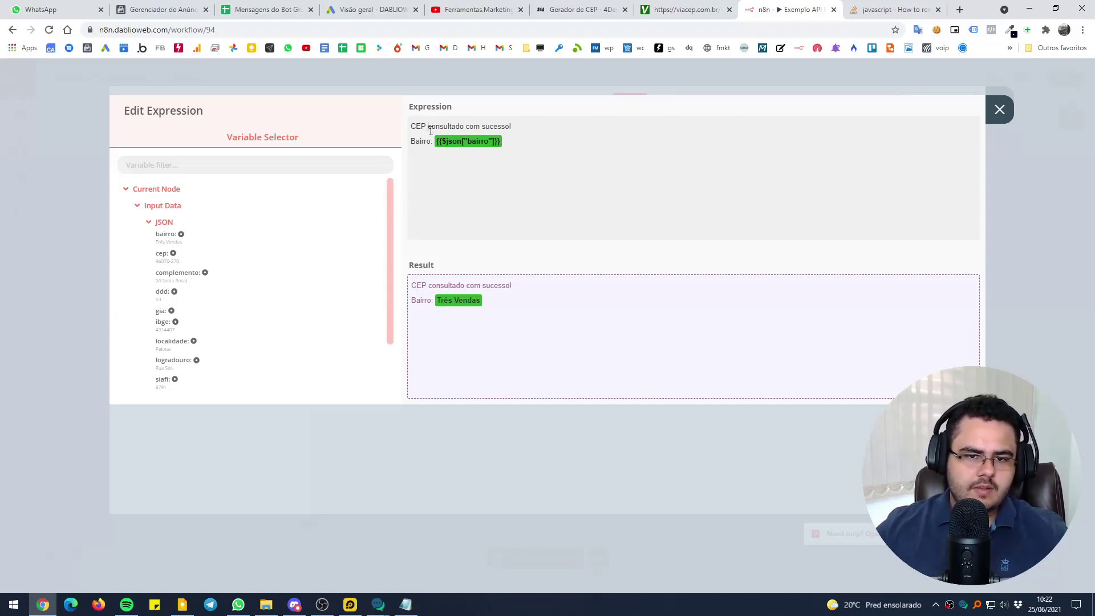
{"action": "left_click", "coordinate": [168, 254]}
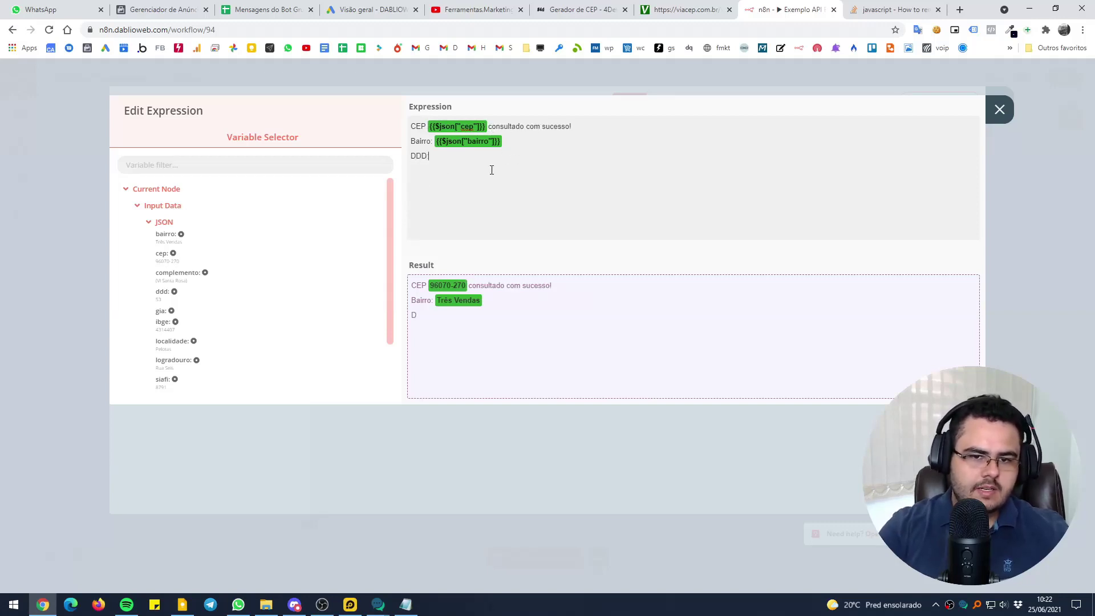
{"action": "left_click", "coordinate": [163, 292]}
{"action": "scroll", "coordinate": [231, 316], "scroll_direction": "down", "scroll_amount": 1}
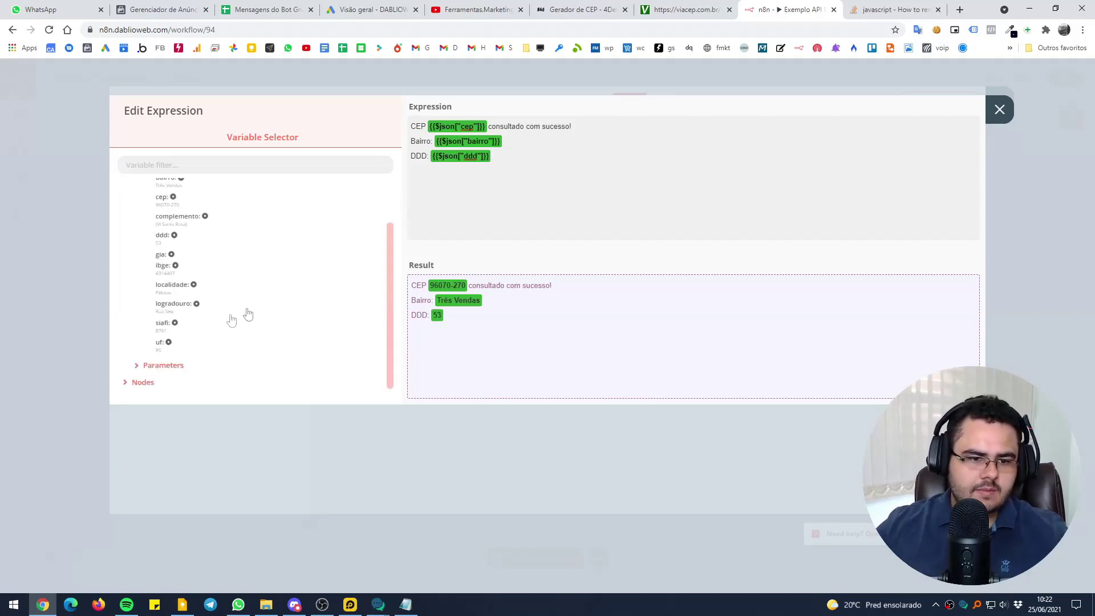
{"action": "type", "text": "Localida"}
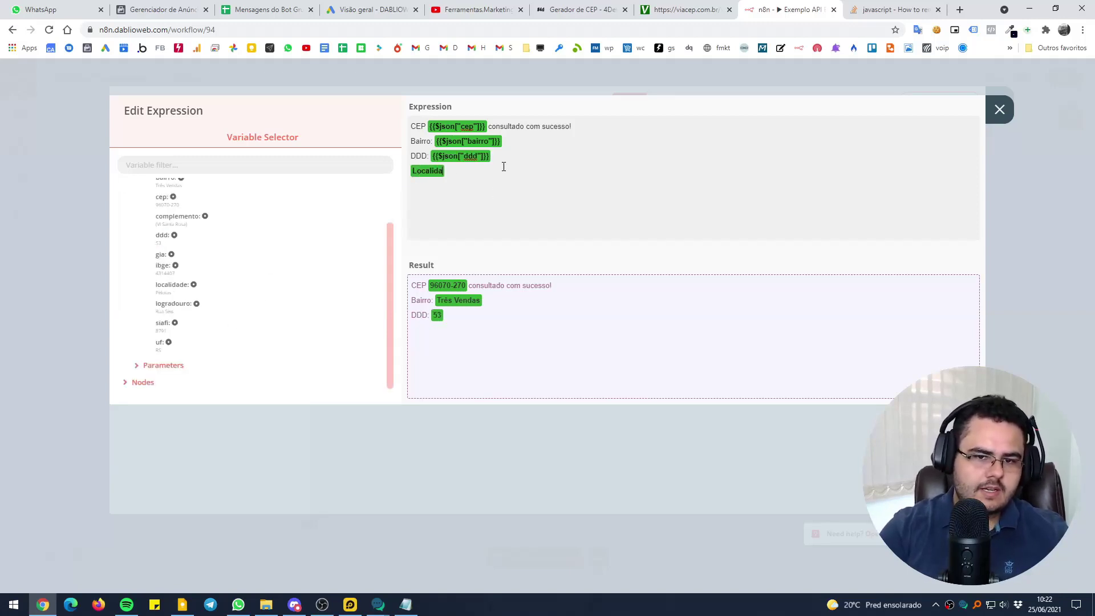
{"action": "type", "text": "de: UF:"}
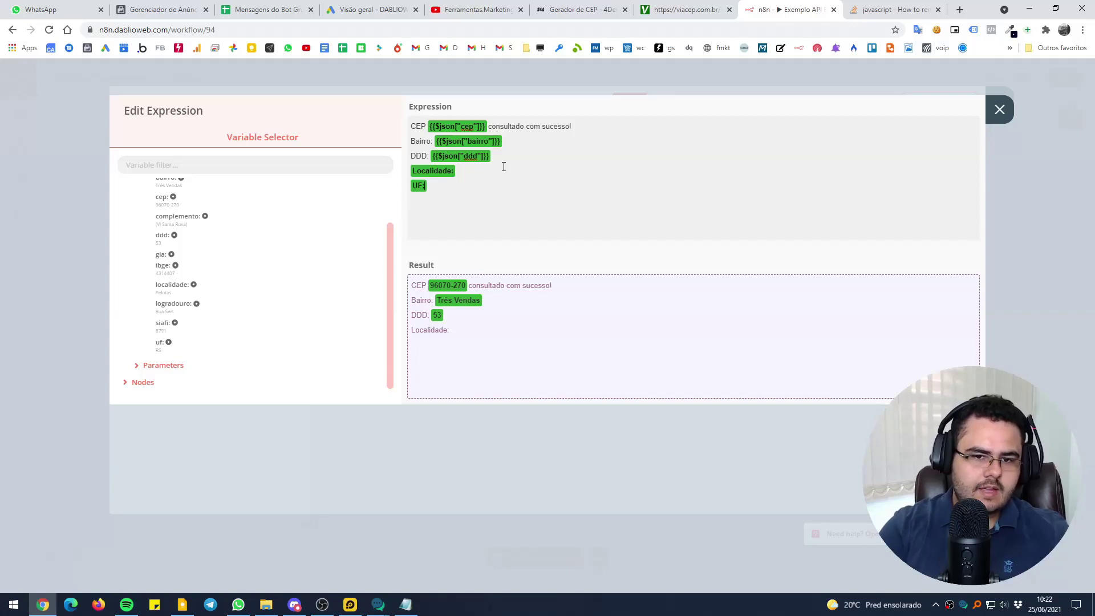
{"action": "left_click", "coordinate": [173, 285]}
{"action": "left_click", "coordinate": [469, 182]}
{"action": "left_click", "coordinate": [161, 342]}
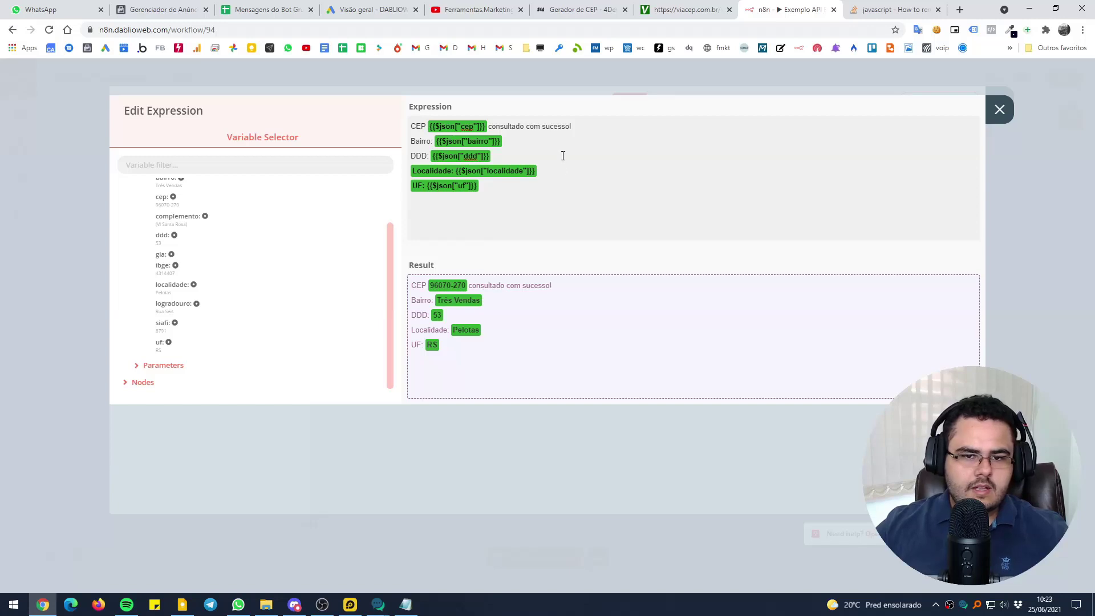
Close the result node and save the workflow
{"action": "key", "text": "Escape"}
{"action": "key", "text": "Escape"}
{"action": "mouse_move", "coordinate": [34, 113]}
{"action": "left_click", "coordinate": [78, 146]}
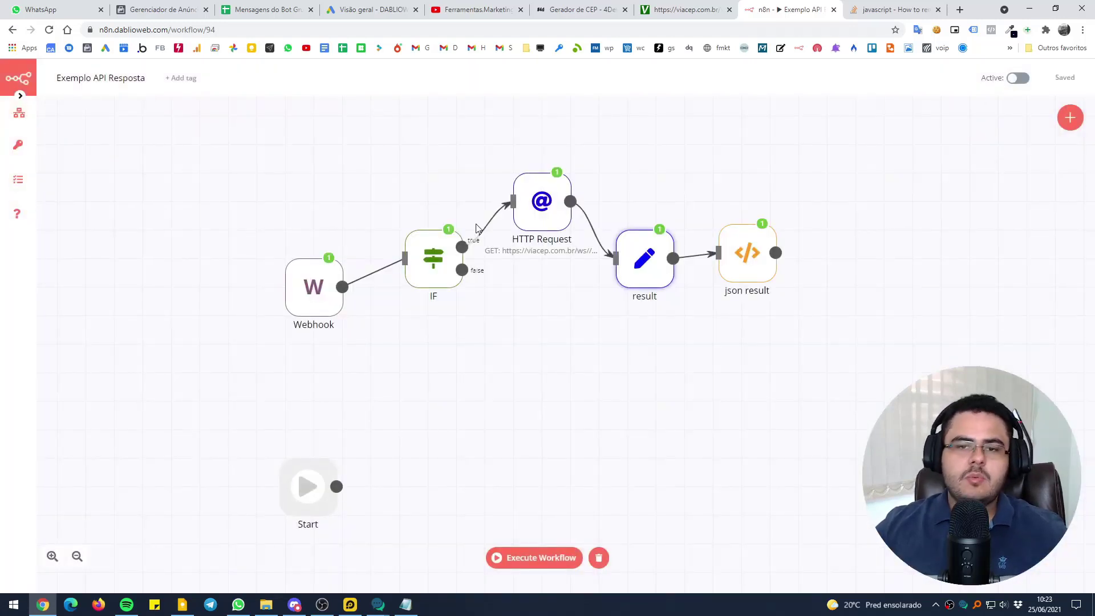
Check the result node, start the workflow listening, and generate and copy CEP 29906-780
{"action": "double_click", "coordinate": [647, 269]}
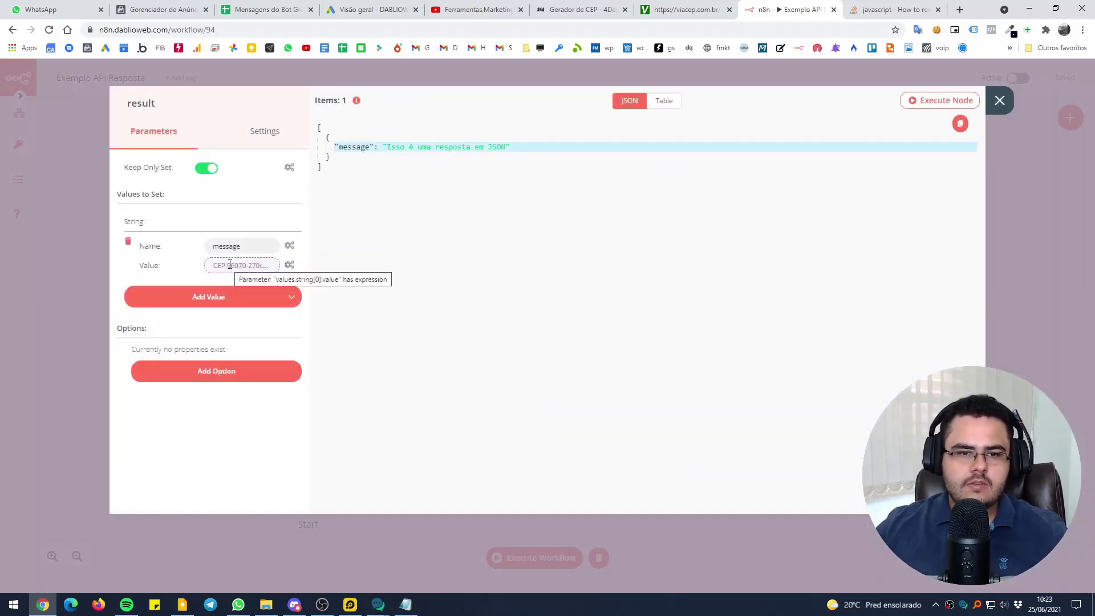
{"action": "left_click", "coordinate": [430, 81]}
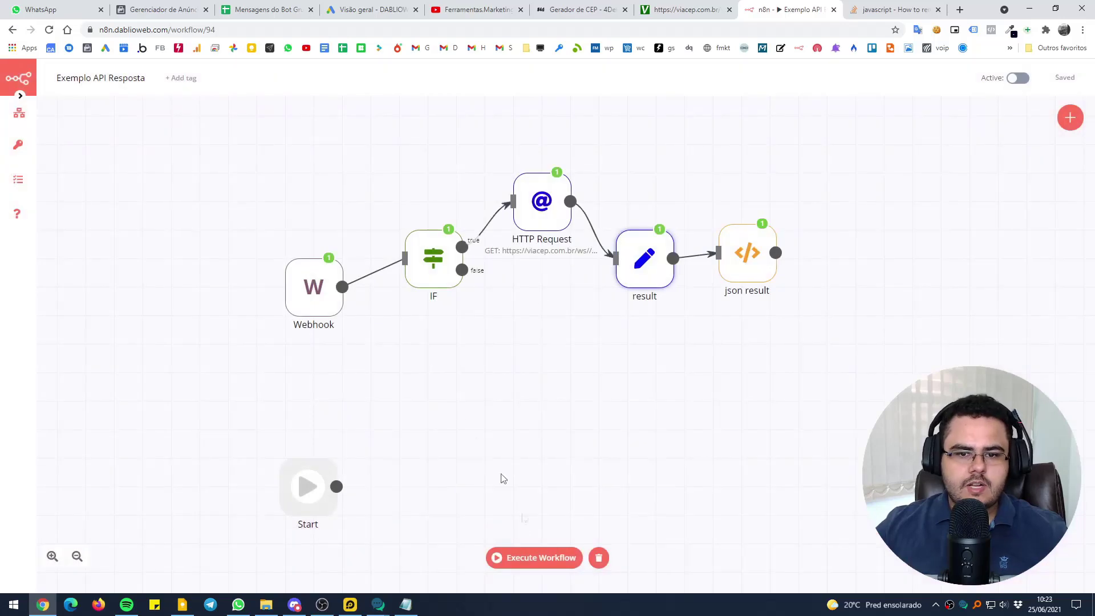
{"action": "left_click", "coordinate": [522, 557]}
{"action": "left_click", "coordinate": [579, 10]}
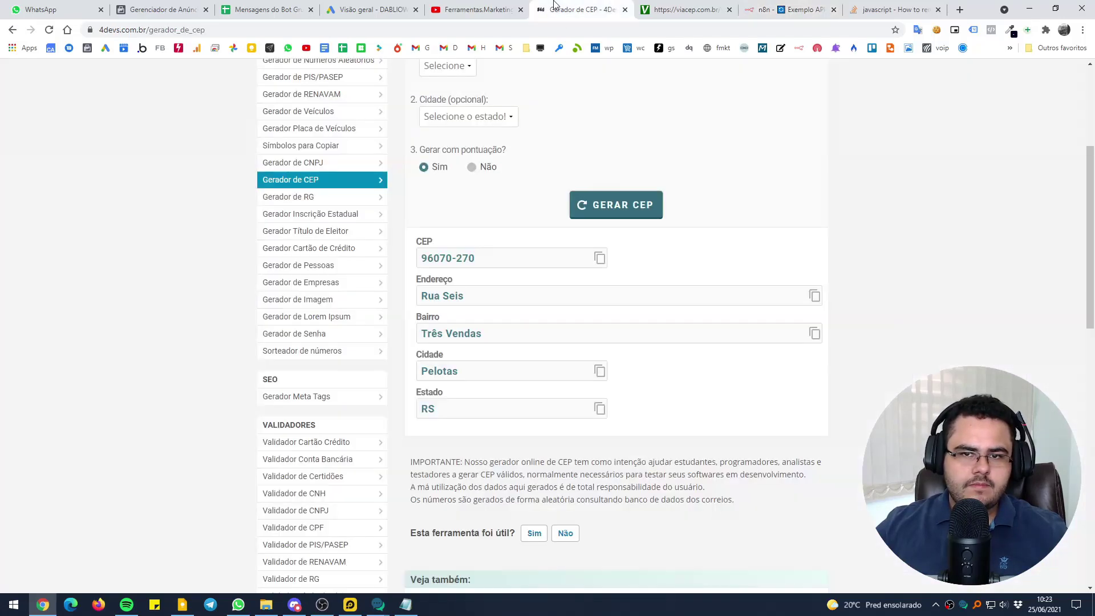
{"action": "left_click", "coordinate": [609, 208]}
{"action": "left_click", "coordinate": [600, 258]}
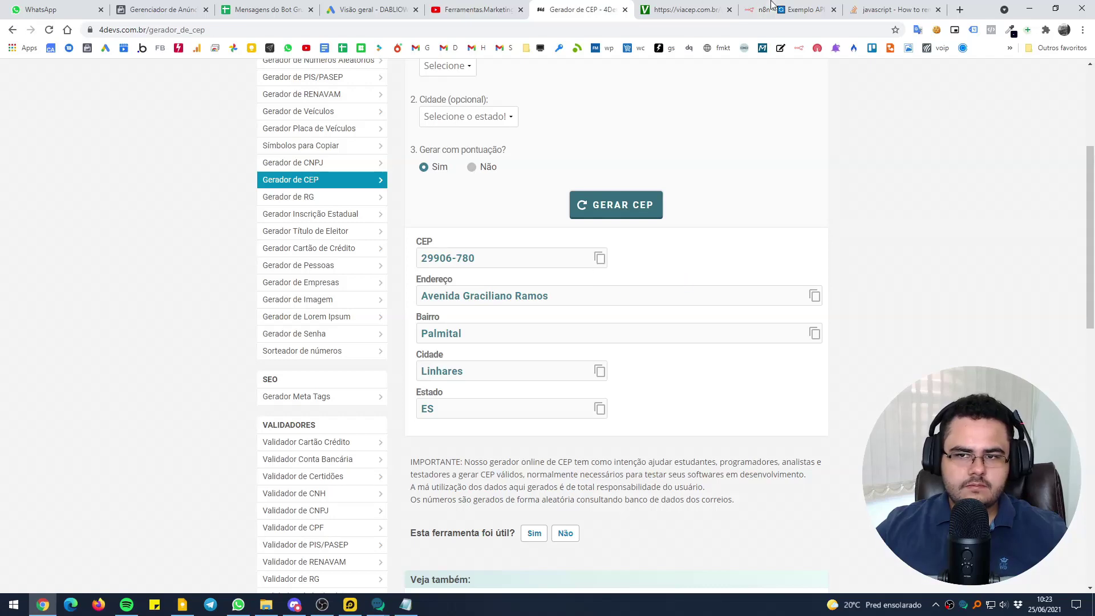
{"action": "left_click", "coordinate": [773, 7]}
Send 'cEP 29906-780' to the WhatsApp bot and check the n8n run
{"action": "left_click", "coordinate": [238, 604]}
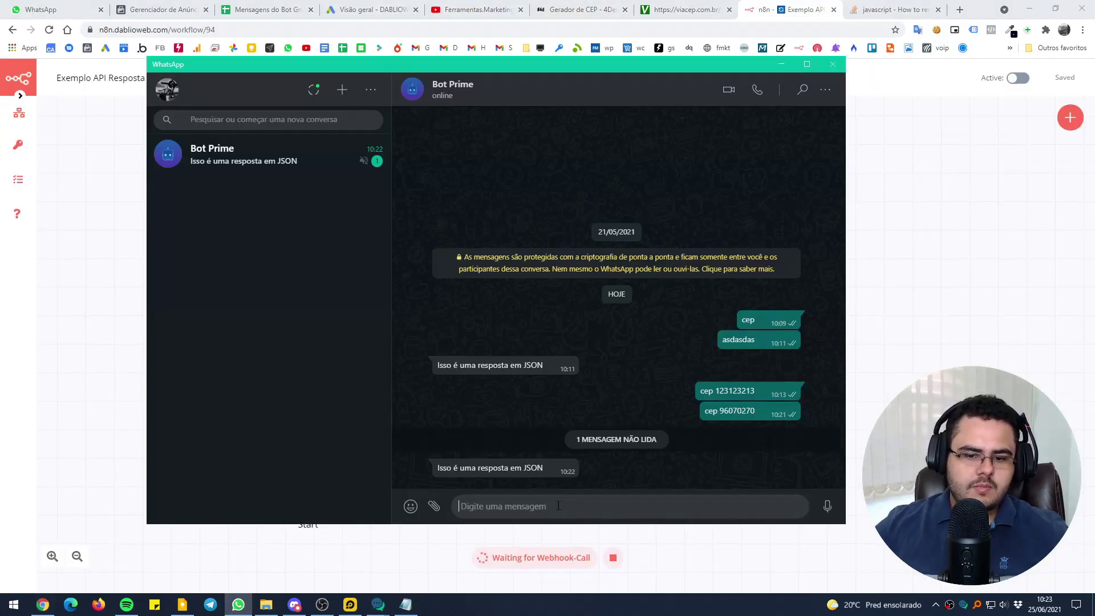
{"action": "type", "text": "cep"}
{"action": "key", "text": "BackSpace"}
{"action": "key", "text": "BackSpace"}
{"action": "type", "text": "ep"}
{"action": "key", "text": "BackSpace"}
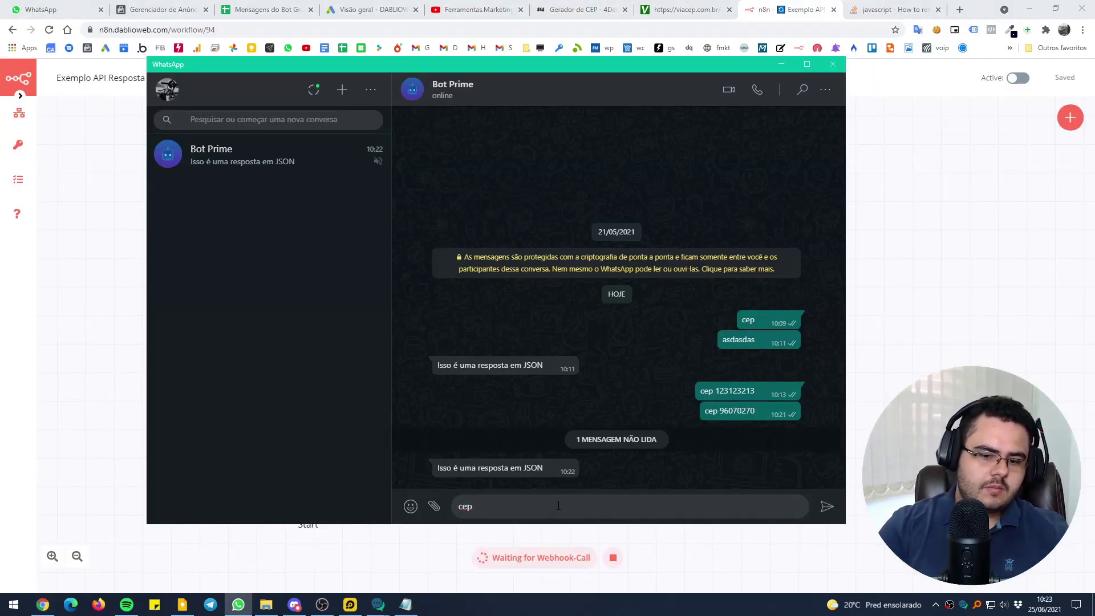
{"action": "type", "text": "EP 29906-780"}
{"action": "key", "text": "Return"}
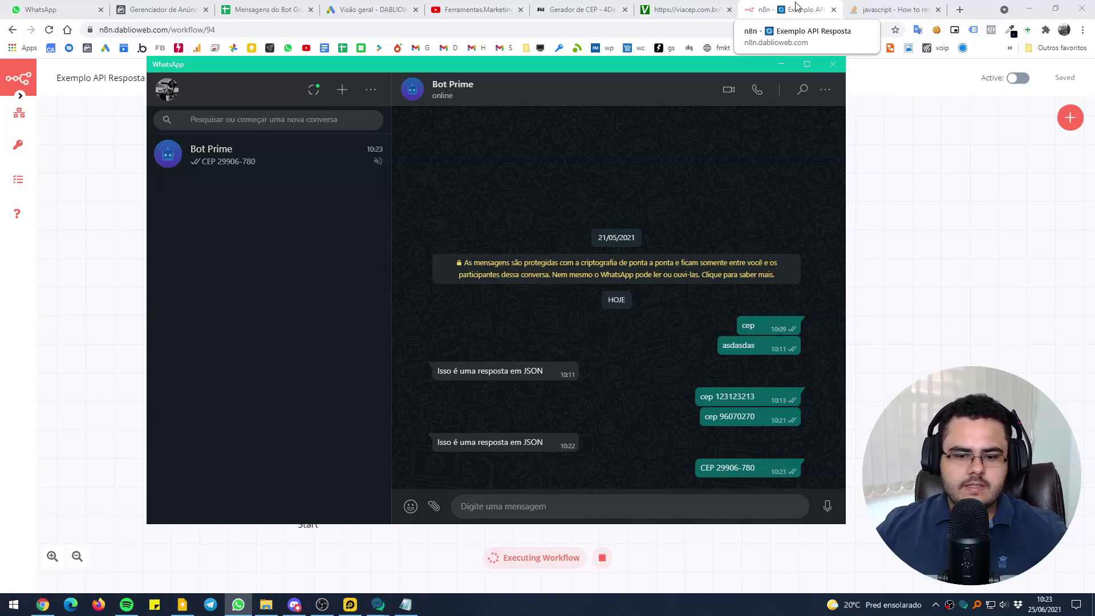
{"action": "left_click", "coordinate": [839, 6]}
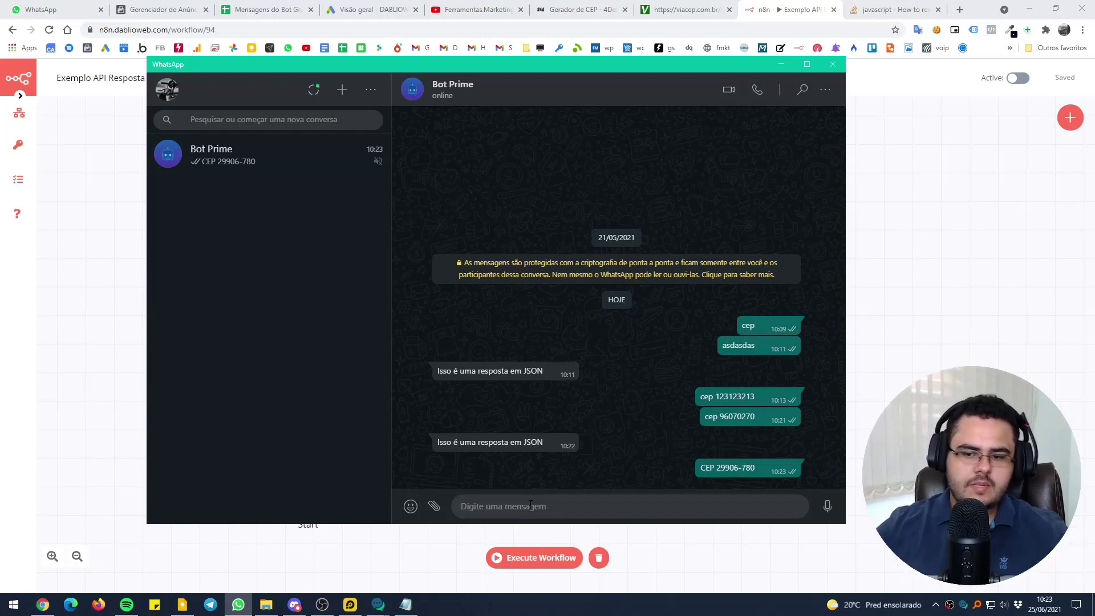
Restart the workflow listening and resend 'cep 29906-780' to the bot with the pasted CEP
{"action": "key", "text": "alt+Tab"}
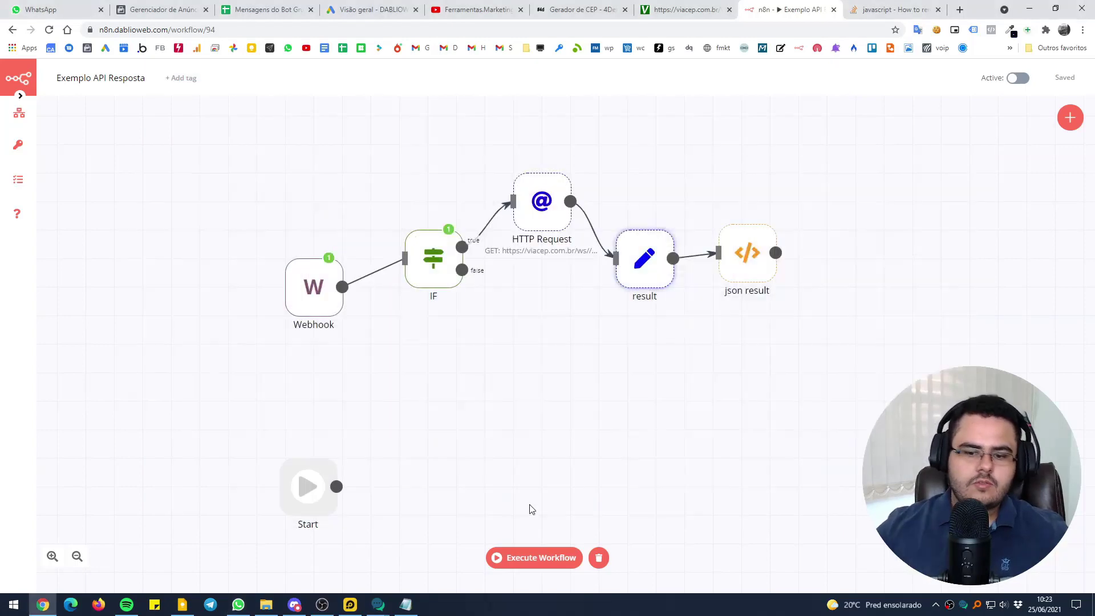
{"action": "left_click", "coordinate": [534, 557]}
{"action": "key", "text": "alt+Tab"}
{"action": "type", "text": "ce"}
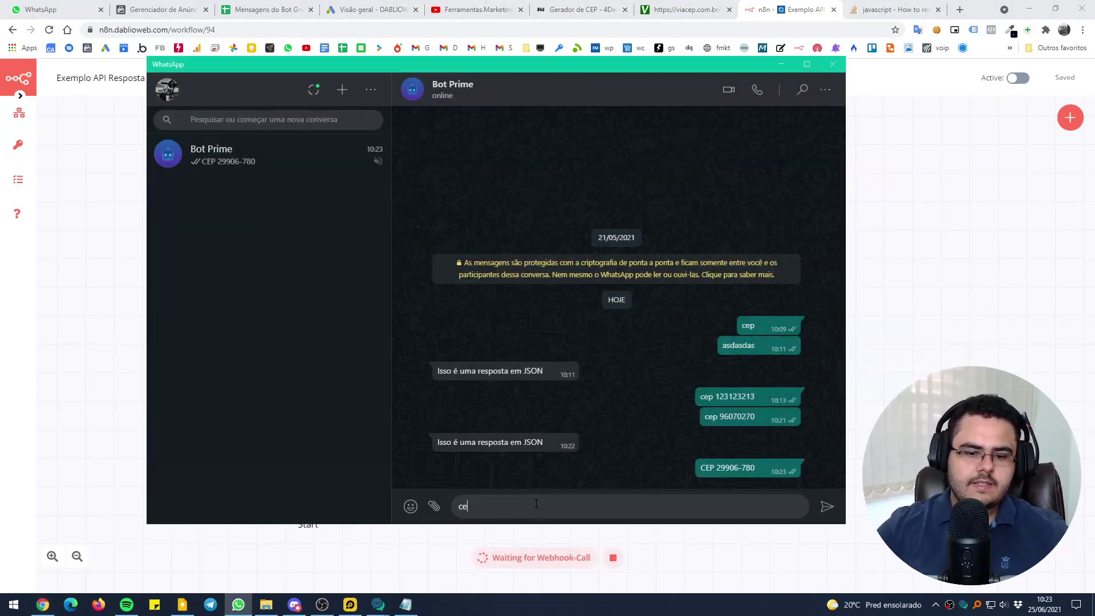
{"action": "type", "text": "p"}
{"action": "key", "text": "ctrl+v"}
{"action": "key", "text": "Return"}
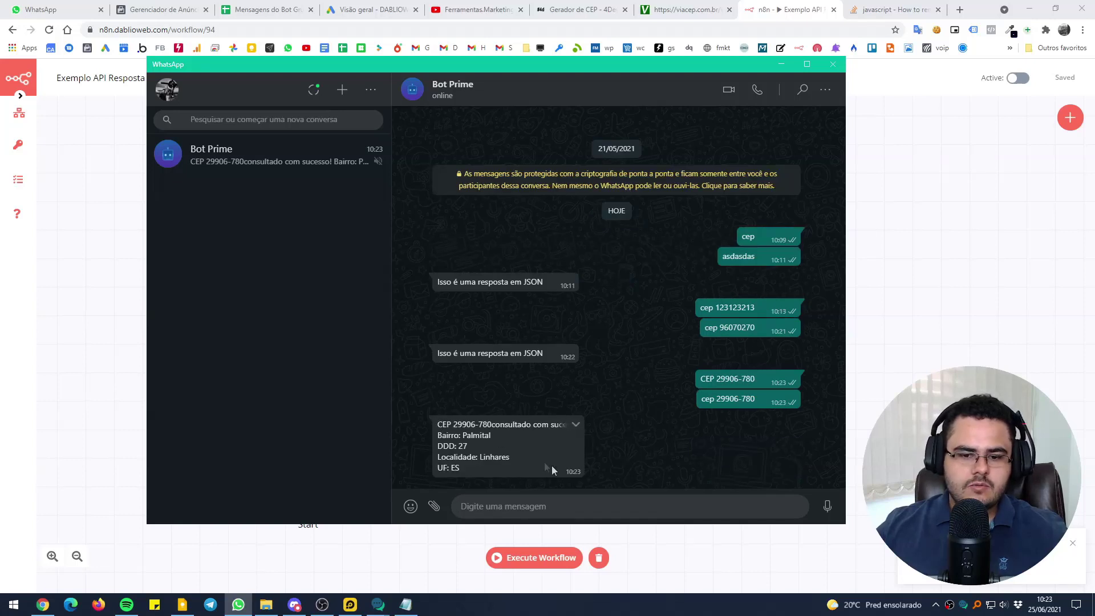
Compare the bot's reply (Palmital, DDD 27, Linhares, ES) with the generator and ViaCEP JSON
{"action": "left_click_drag", "start_coordinate": [475, 457], "coordinate": [450, 446]}
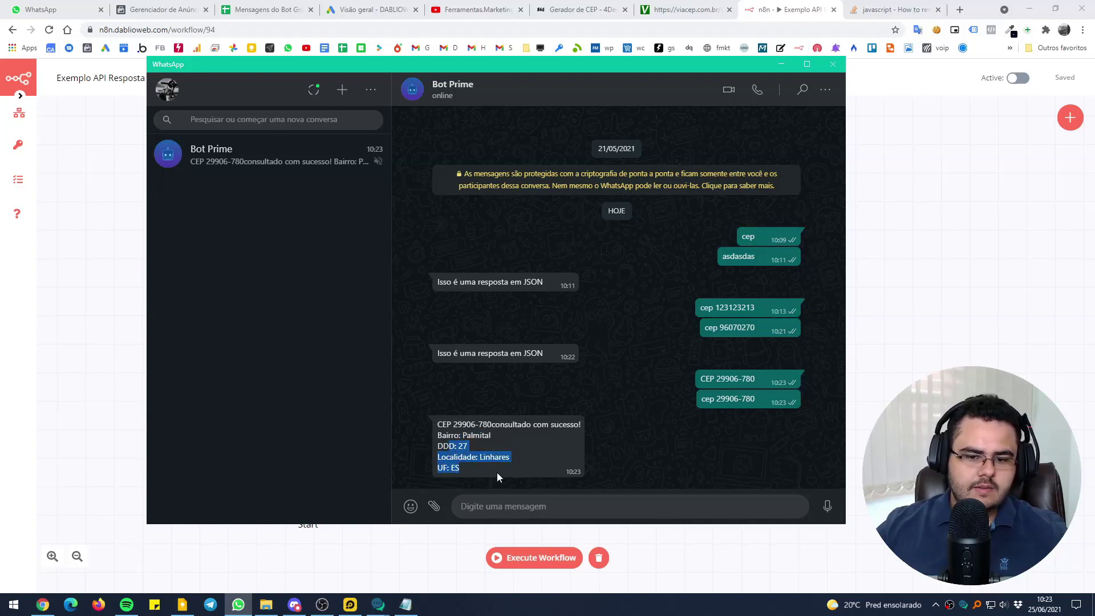
{"action": "left_click", "coordinate": [582, 10]}
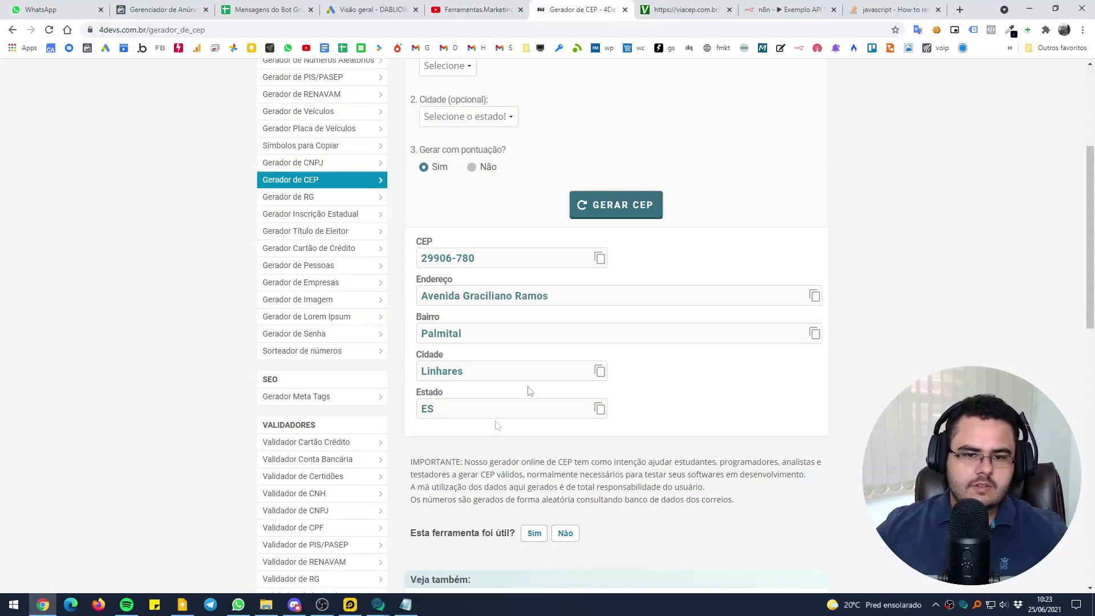
{"action": "left_click", "coordinate": [239, 605]}
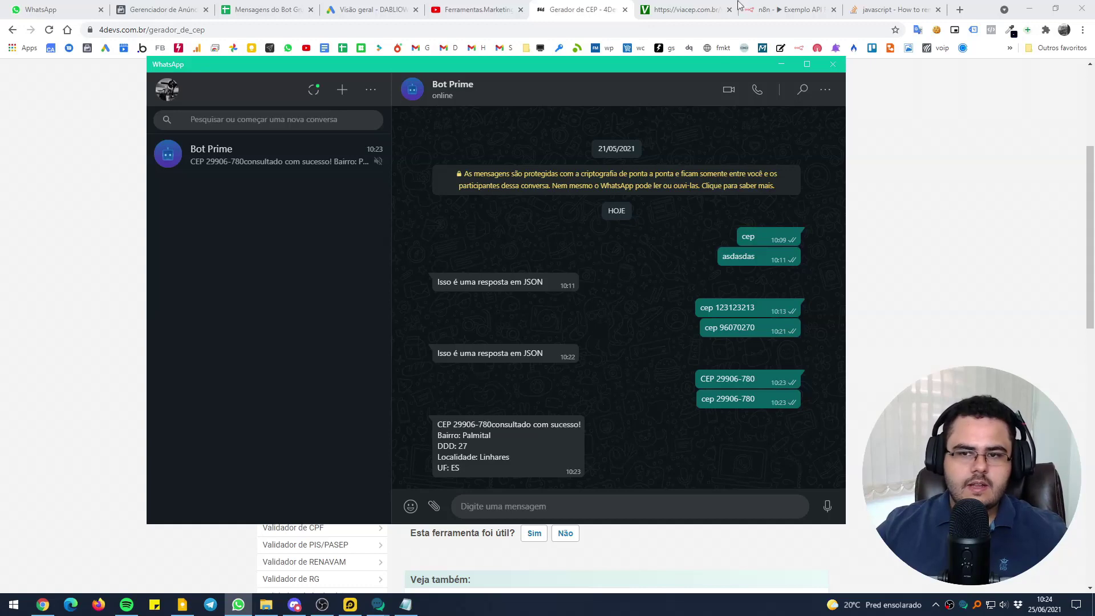
{"action": "left_click", "coordinate": [711, 5]}
{"action": "left_click", "coordinate": [745, 7]}
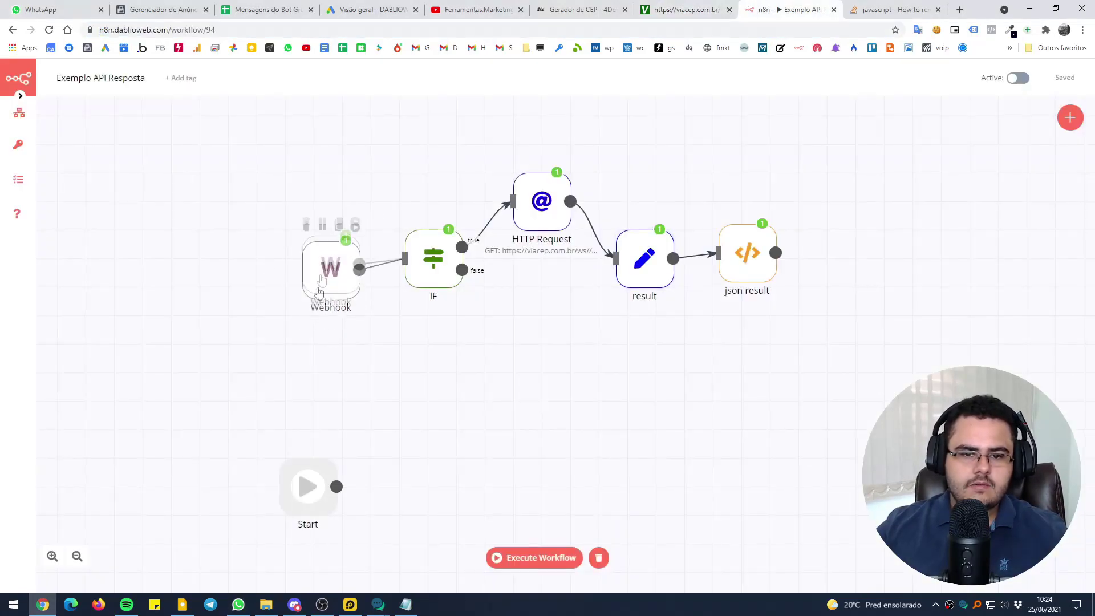
Align the Webhook and IF nodes and confirm the IF condition uses Contains
{"action": "left_click_drag", "start_coordinate": [323, 269], "coordinate": [305, 275]}
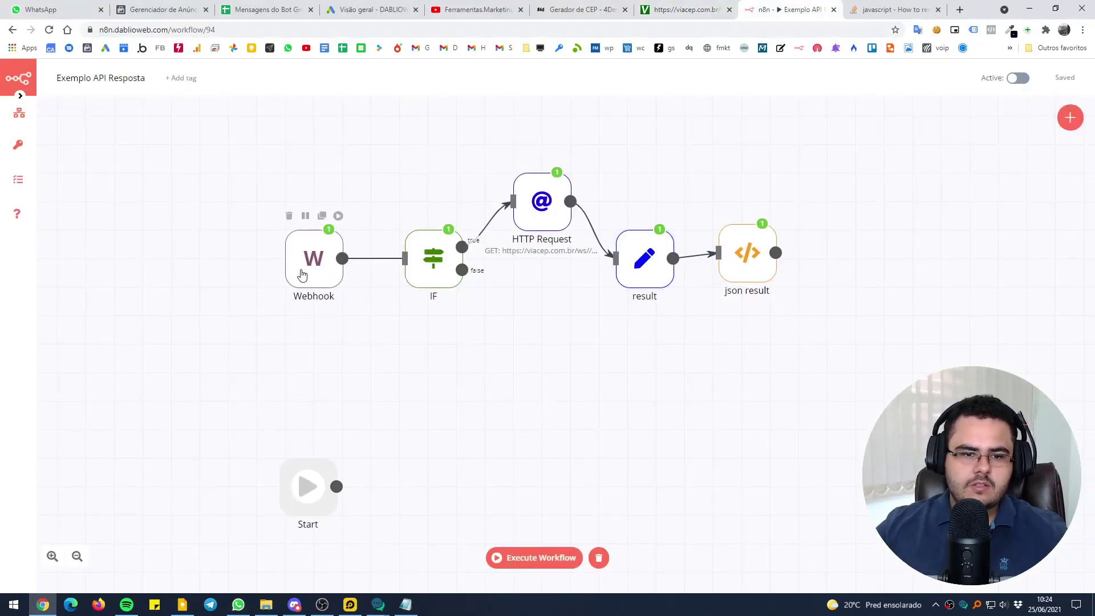
{"action": "left_click_drag", "start_coordinate": [432, 270], "coordinate": [424, 273]}
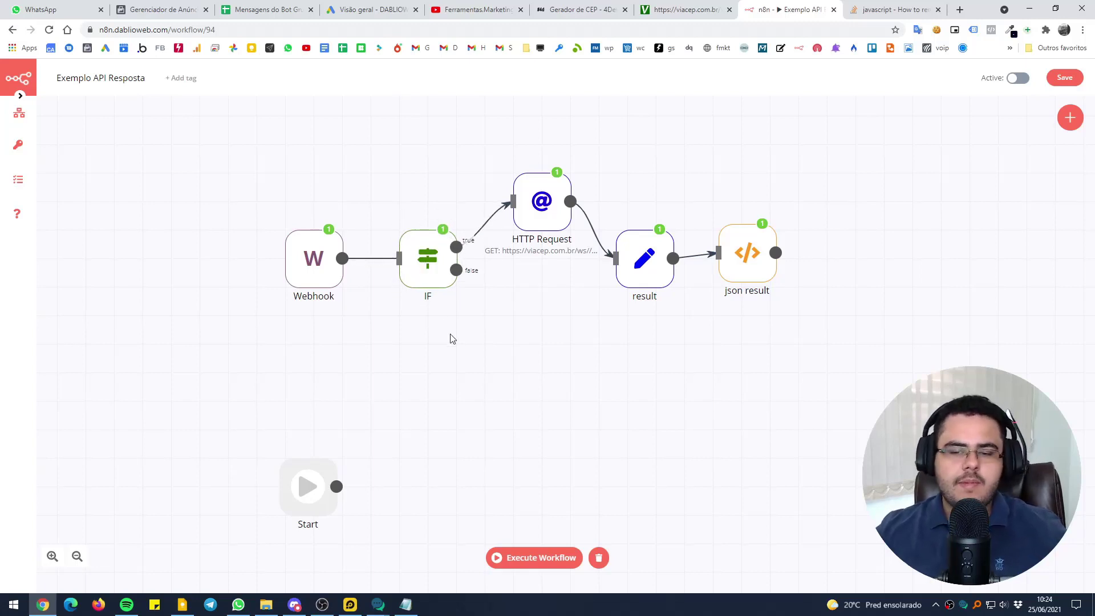
{"action": "double_click", "coordinate": [419, 256]}
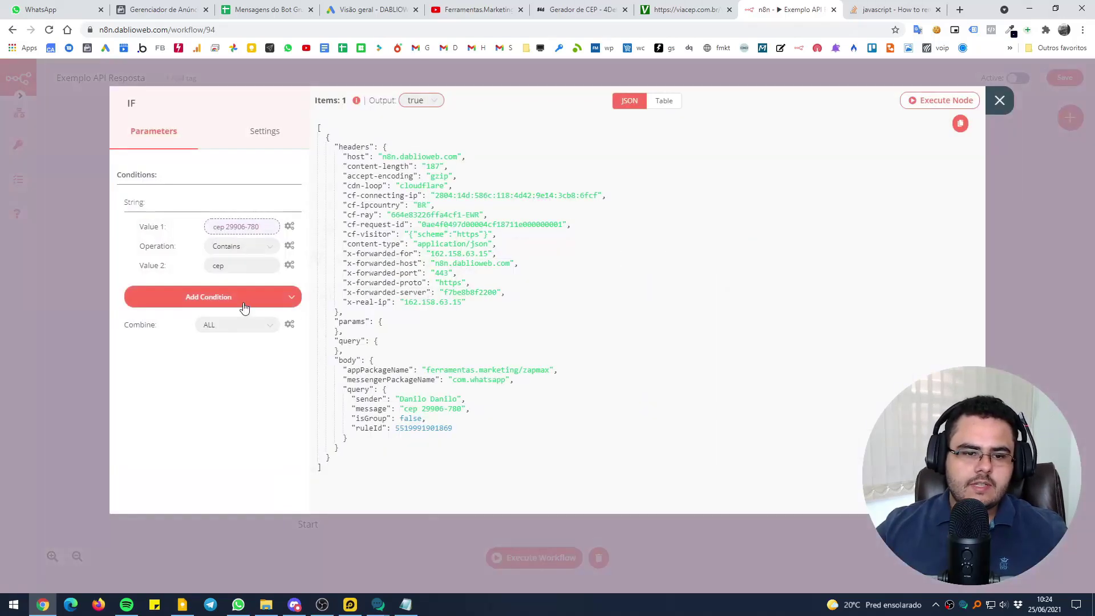
{"action": "left_click", "coordinate": [242, 246]}
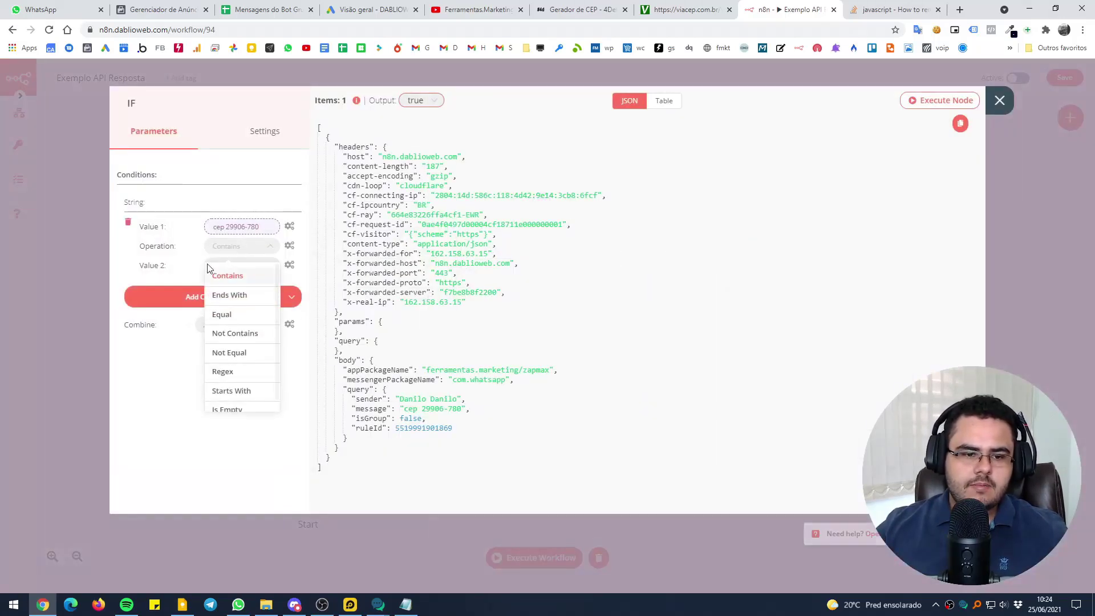
{"action": "left_click", "coordinate": [192, 354]}
{"action": "left_click", "coordinate": [63, 286]}
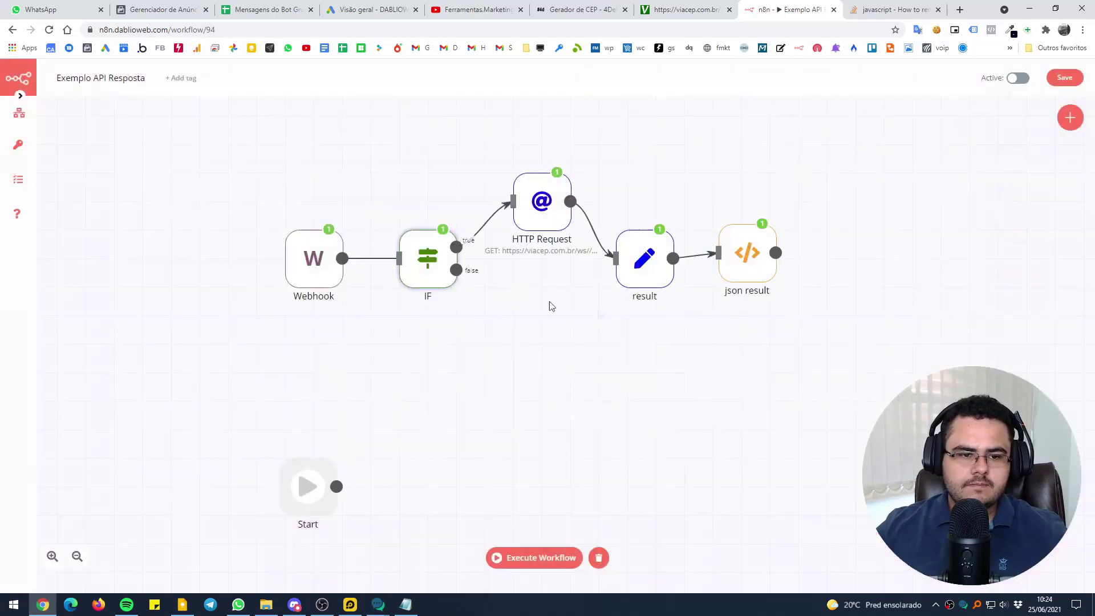
Review the HTTP Request URL expression that strips 'cep' and spaces from the message
{"action": "double_click", "coordinate": [530, 219]}
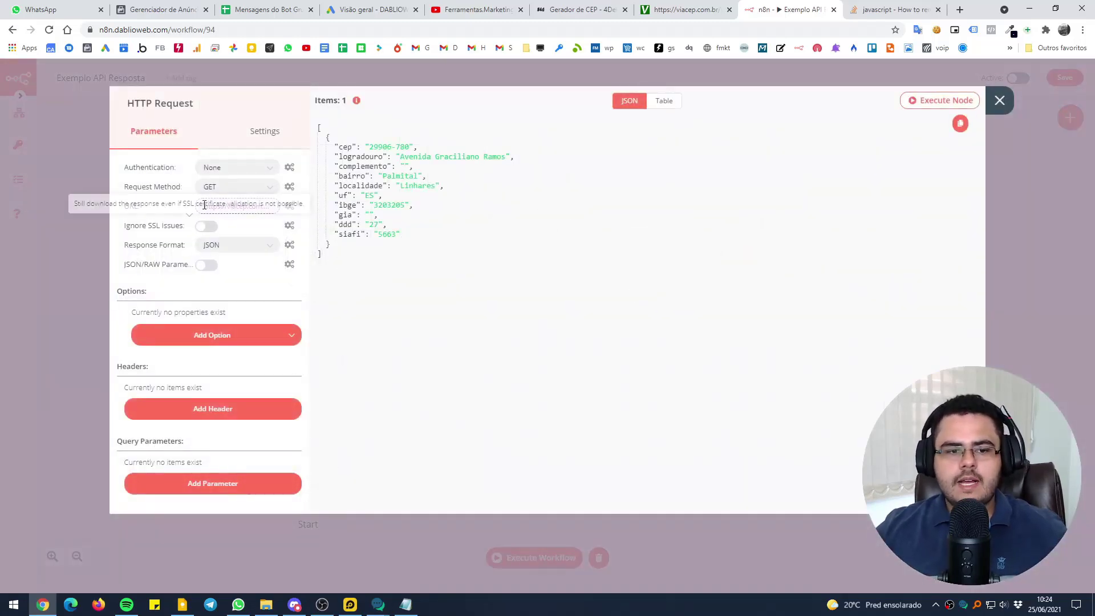
{"action": "left_click", "coordinate": [230, 207]}
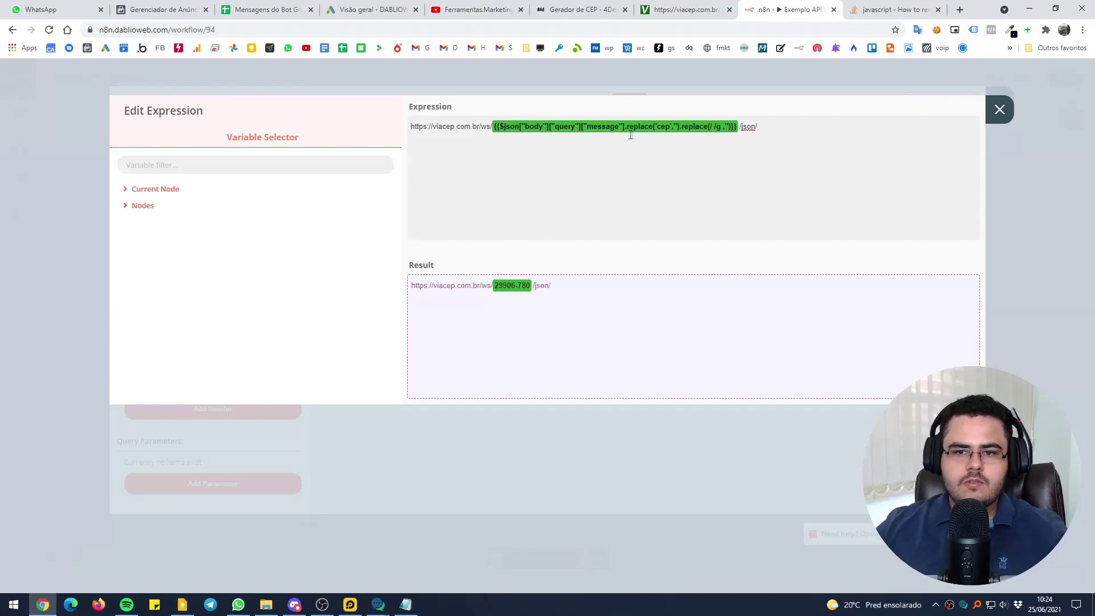
{"action": "left_click_drag", "start_coordinate": [626, 128], "coordinate": [681, 126]}
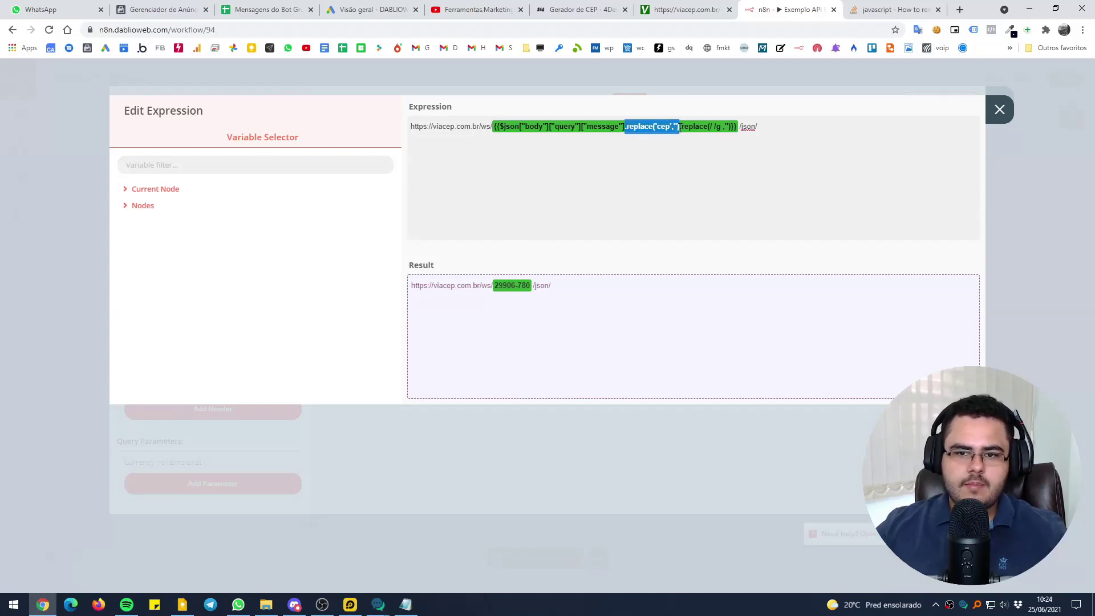
{"action": "left_click", "coordinate": [672, 129]}
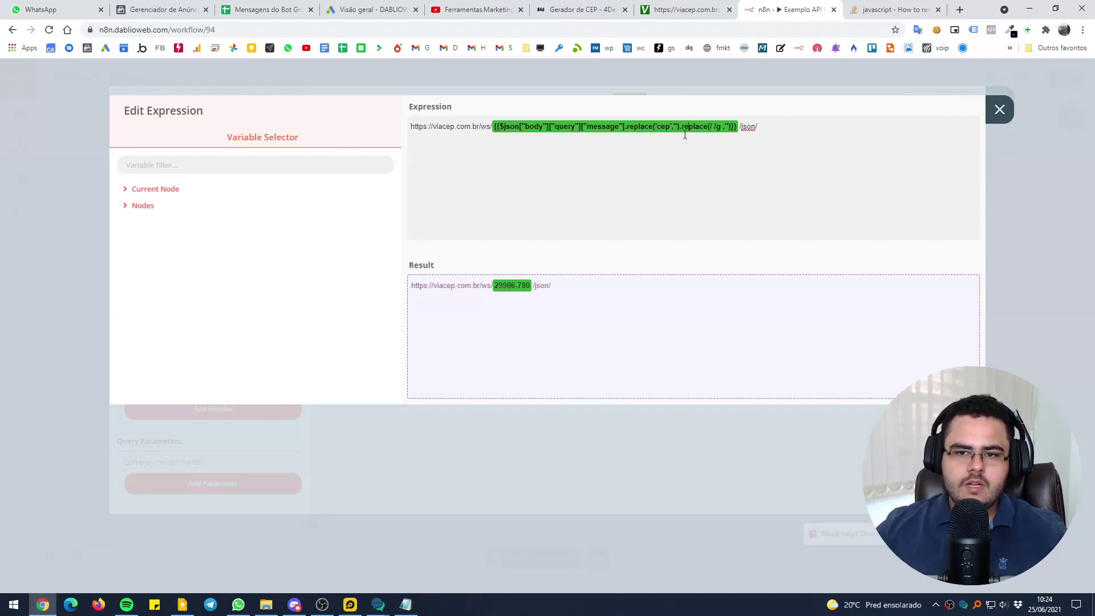
{"action": "left_click_drag", "start_coordinate": [679, 127], "coordinate": [737, 129]}
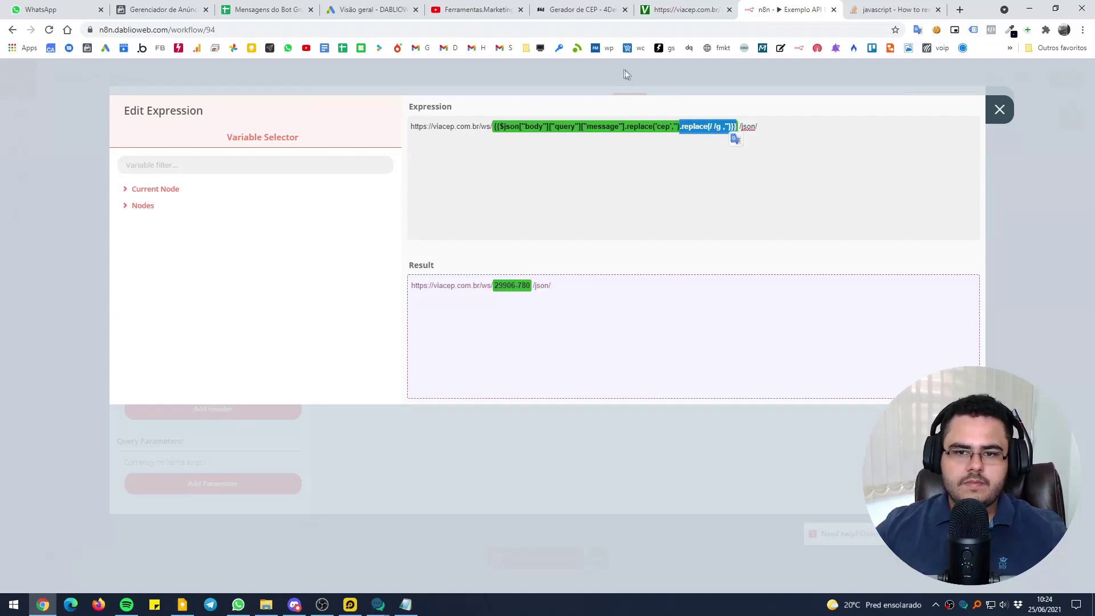
{"action": "left_click", "coordinate": [731, 164]}
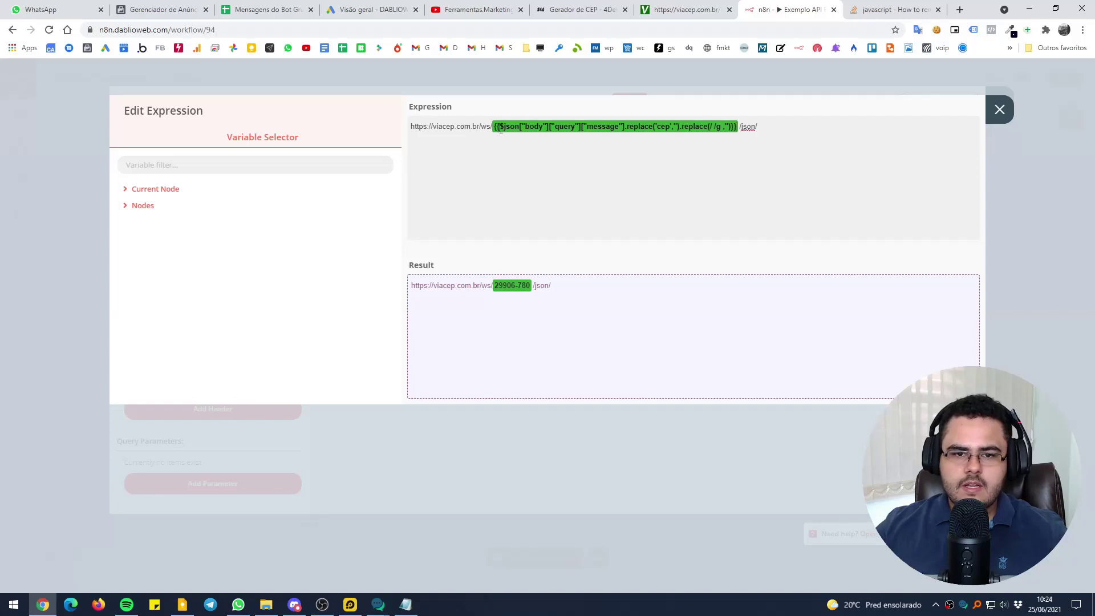
{"action": "left_click_drag", "start_coordinate": [494, 126], "coordinate": [735, 140]}
{"action": "left_click", "coordinate": [581, 67]}
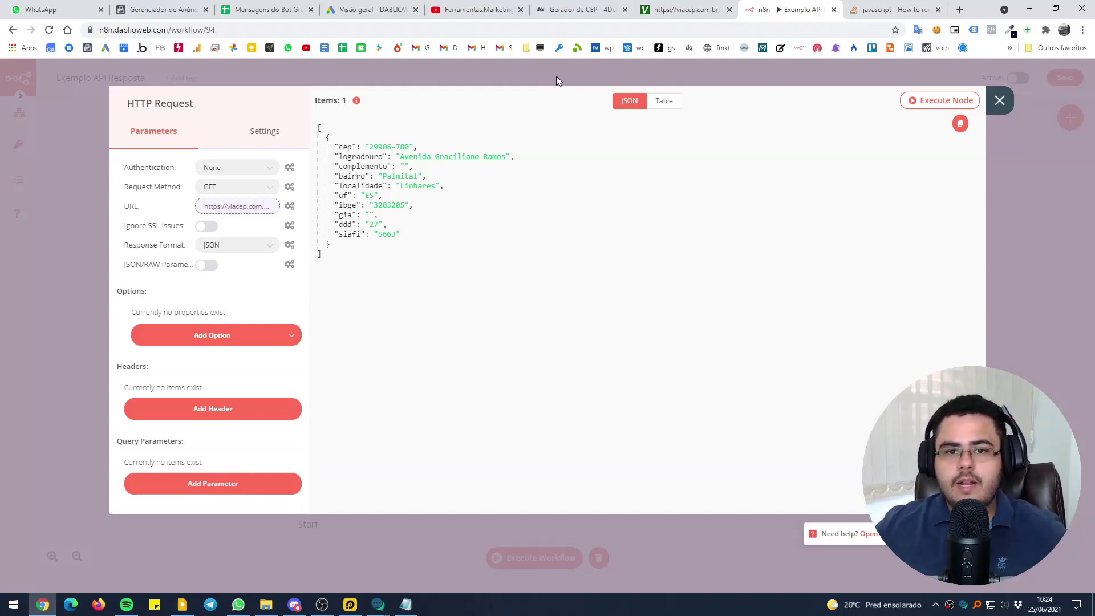
Inspect the result node's message Value expression with the formatted address fields
{"action": "left_click", "coordinate": [556, 77]}
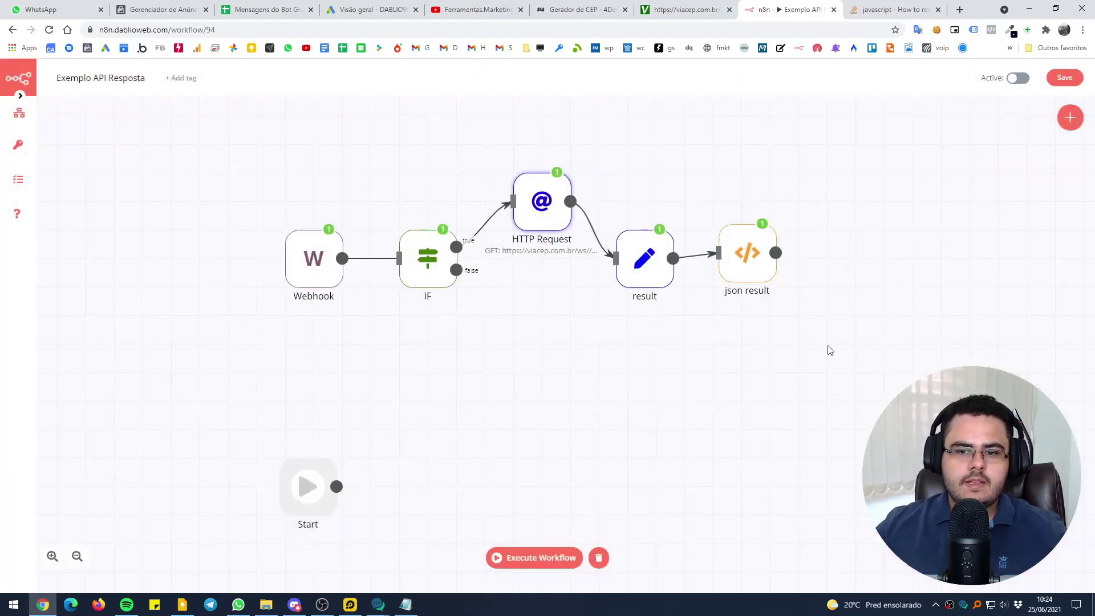
{"action": "double_click", "coordinate": [536, 216]}
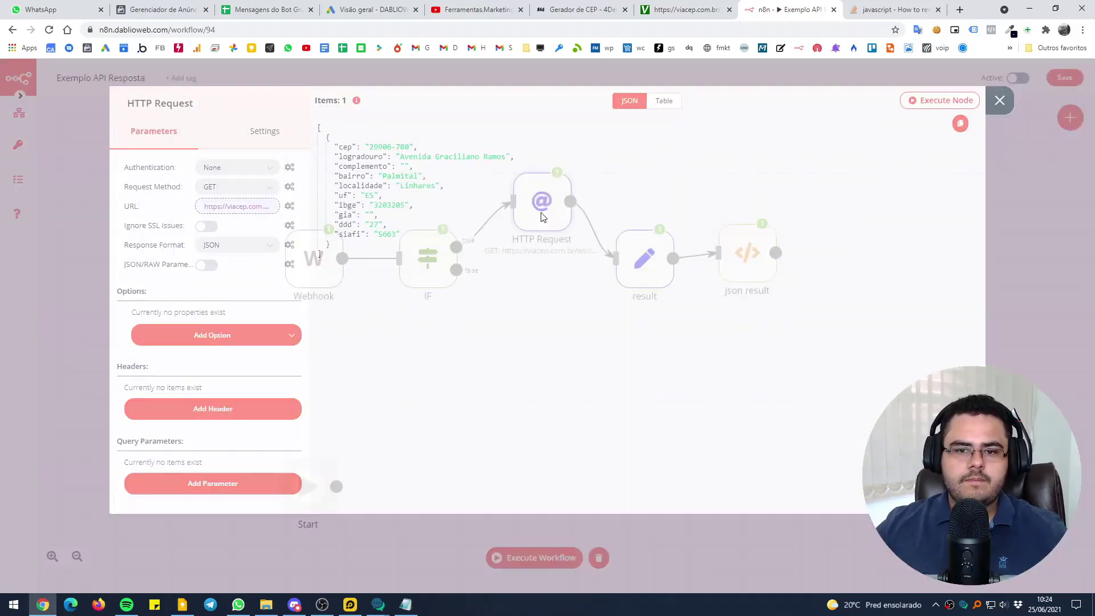
{"action": "left_click", "coordinate": [506, 63]}
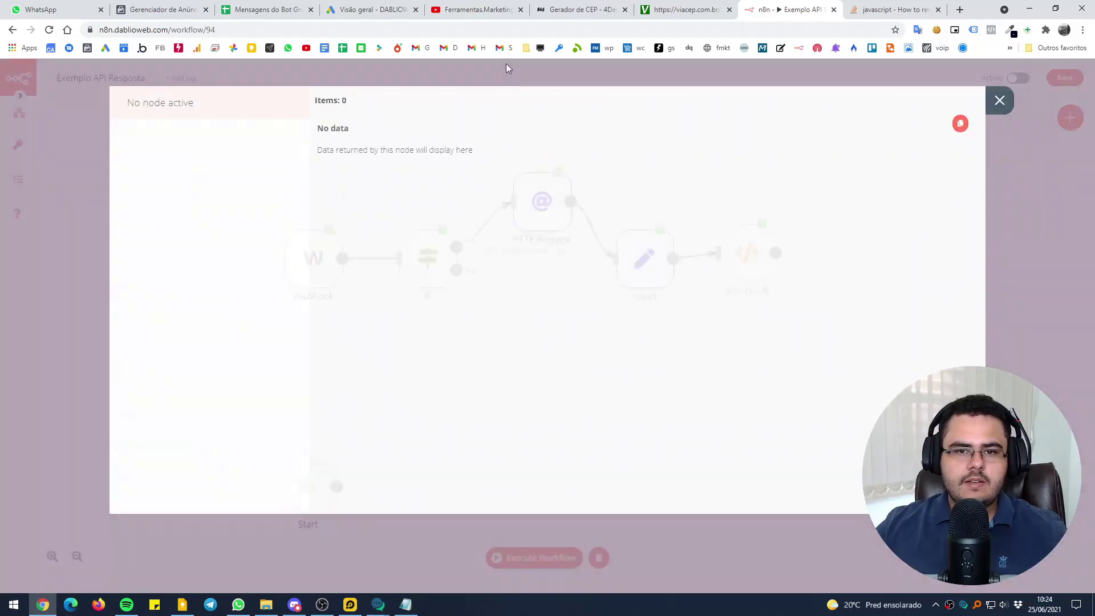
{"action": "double_click", "coordinate": [650, 268]}
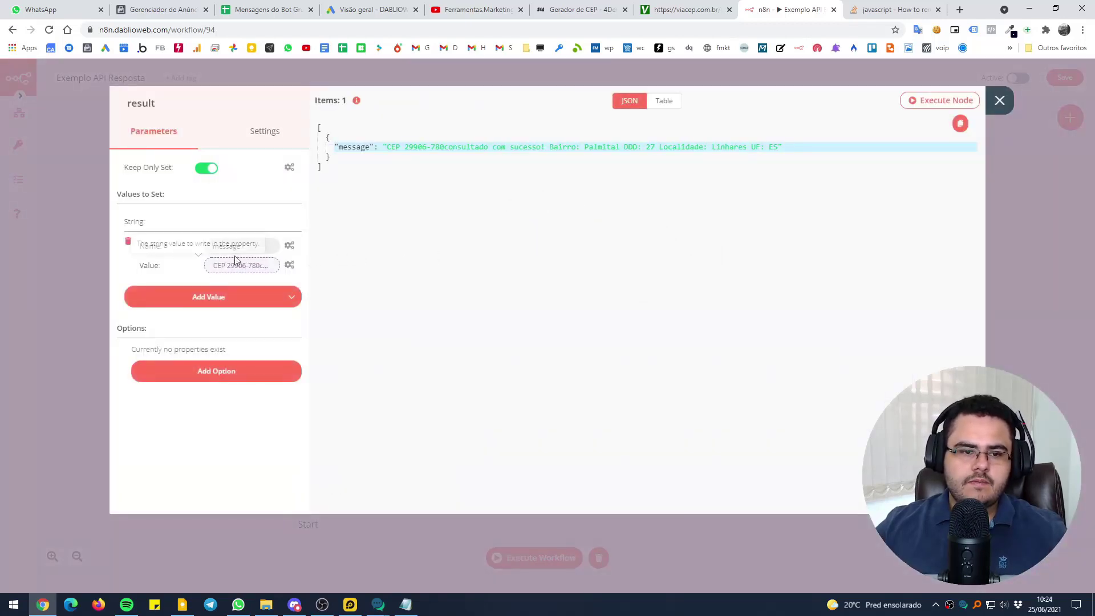
{"action": "left_click", "coordinate": [239, 264]}
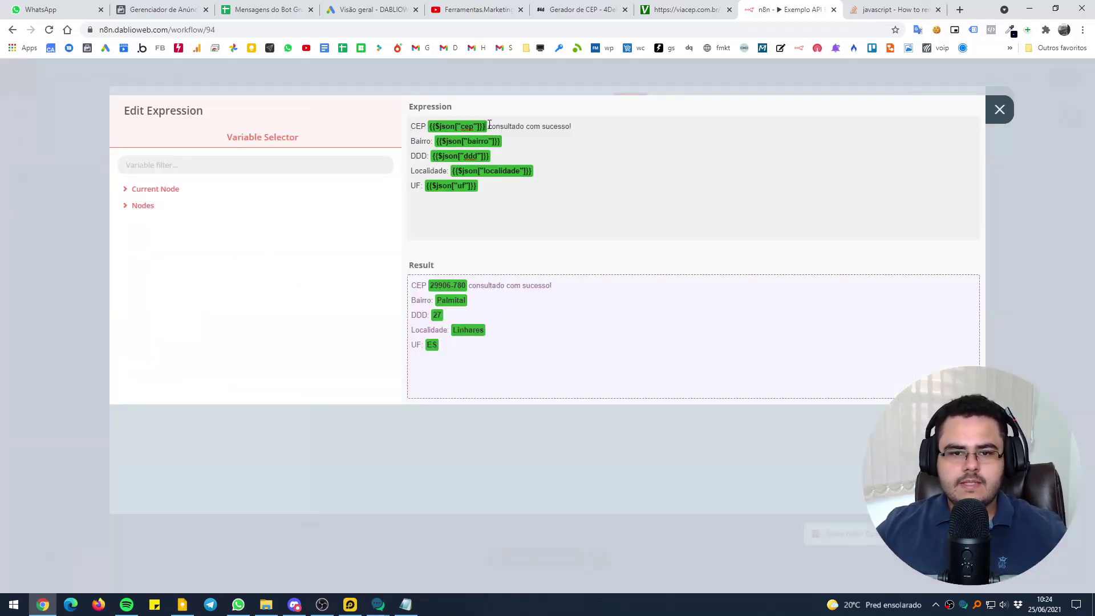
{"action": "key", "text": "Escape"}
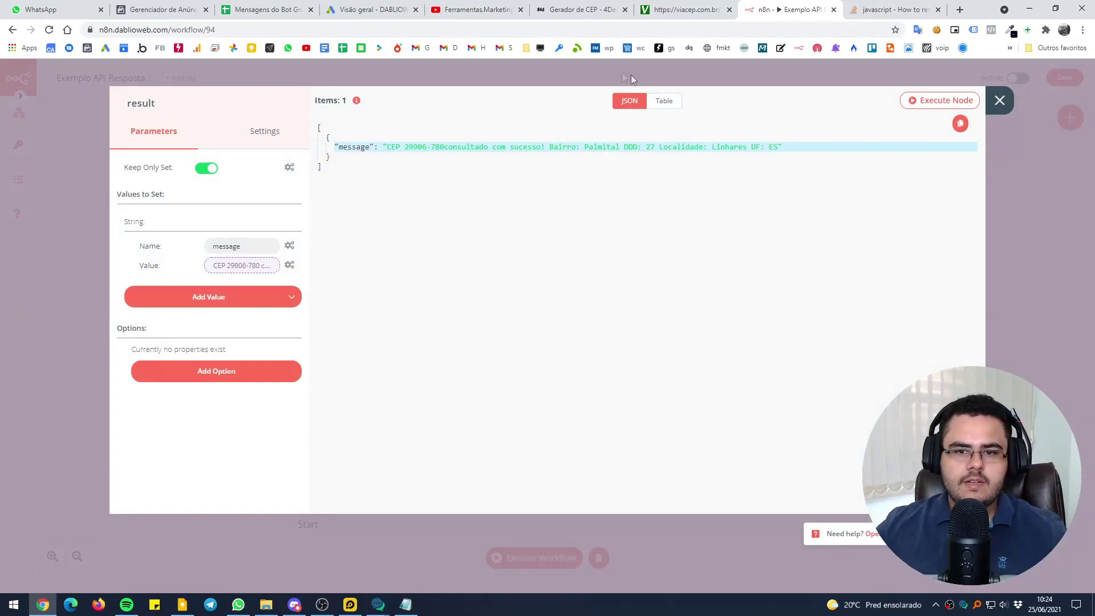
{"action": "left_click", "coordinate": [630, 74]}
Inspect the json result node's reply code and output
{"action": "double_click", "coordinate": [740, 252]}
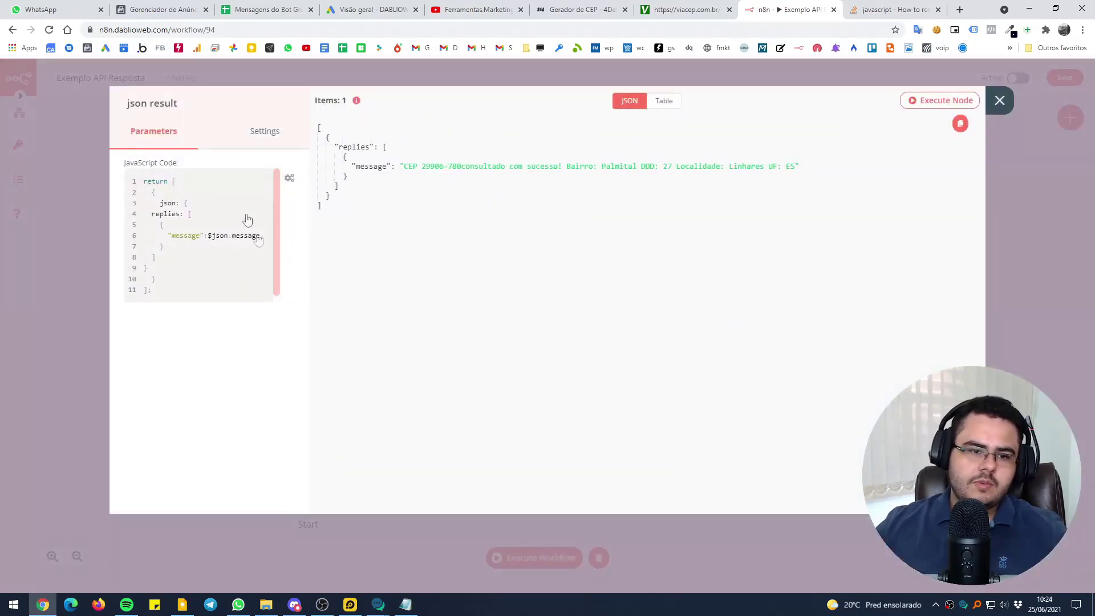
{"action": "key", "text": "Escape"}
{"action": "double_click", "coordinate": [751, 265]}
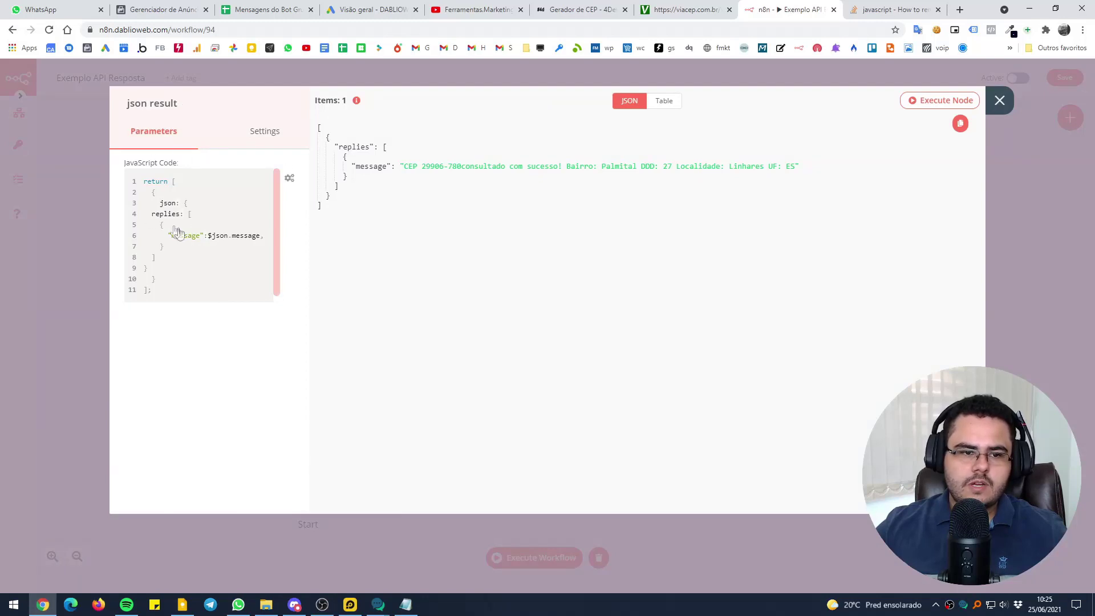
{"action": "left_click", "coordinate": [100, 231]}
Save the workflow, start it listening, and generate and copy CEP 69912-461
{"action": "mouse_move", "coordinate": [18, 112]}
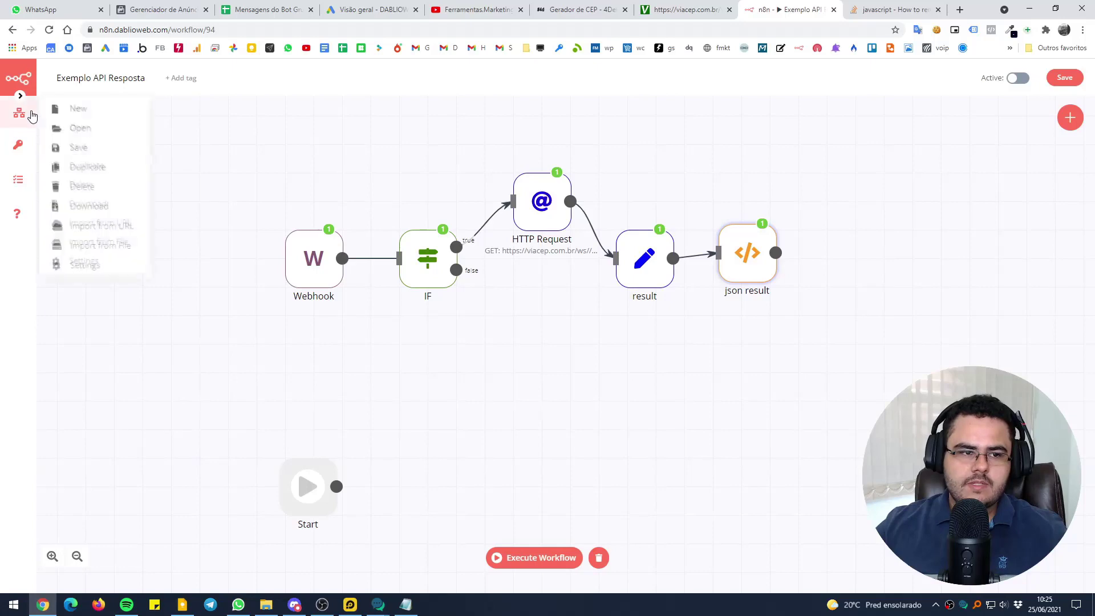
{"action": "left_click", "coordinate": [68, 148]}
{"action": "left_click", "coordinate": [514, 556]}
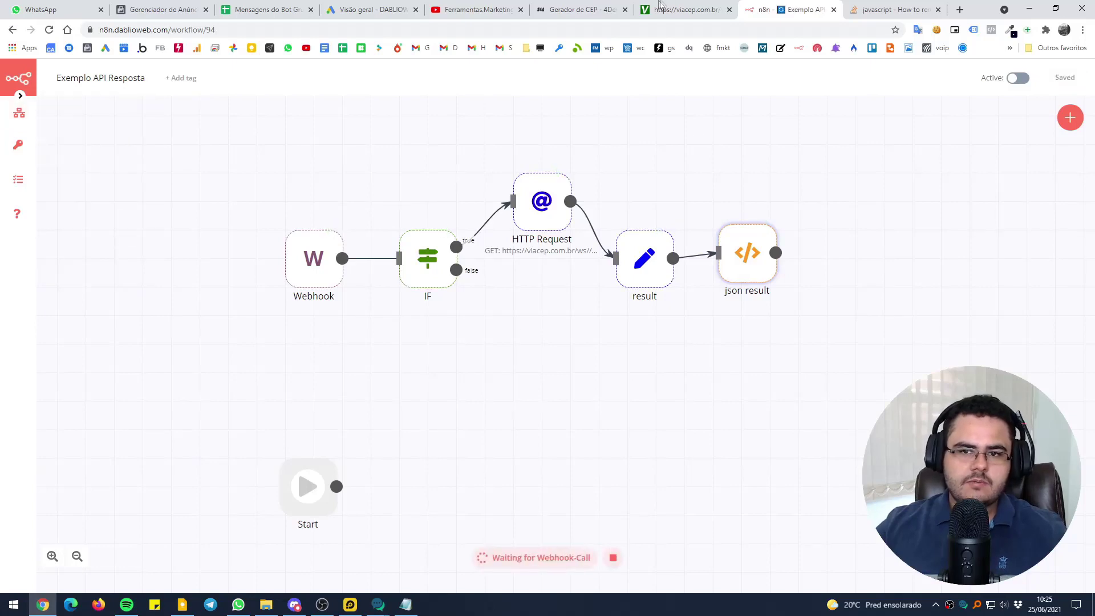
{"action": "key", "text": "ctrl+Page_Up"}
{"action": "key", "text": "ctrl+Page_Up"}
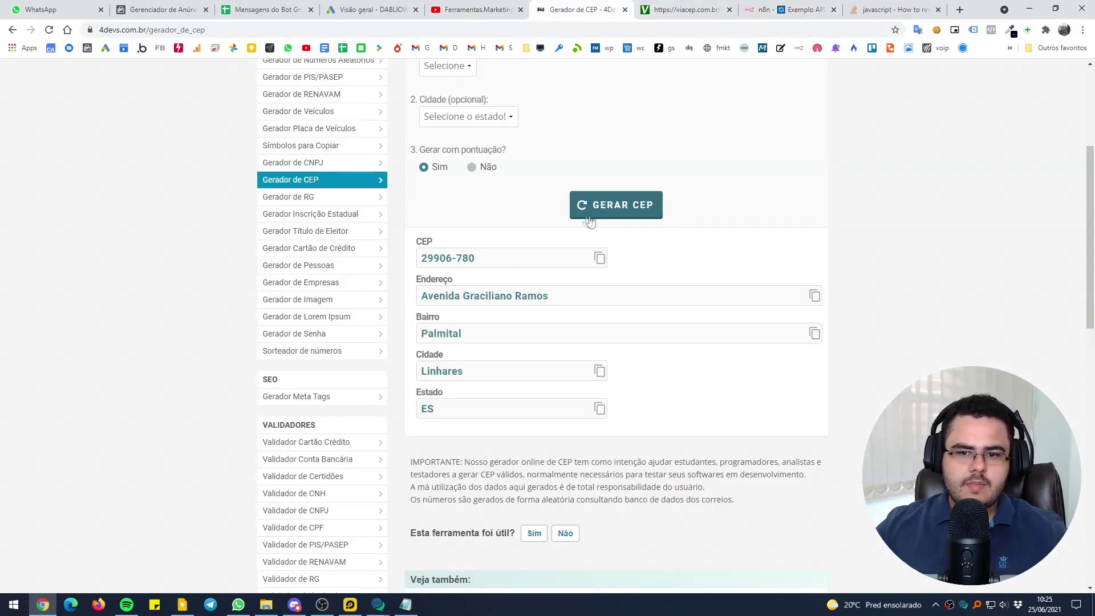
{"action": "left_click", "coordinate": [595, 209]}
{"action": "left_click", "coordinate": [599, 260]}
Send 'cep 69912-461' on WhatsApp and get the reply: Floresta Sul, DDD 68, Rio Branco, AC
{"action": "left_click", "coordinate": [238, 604]}
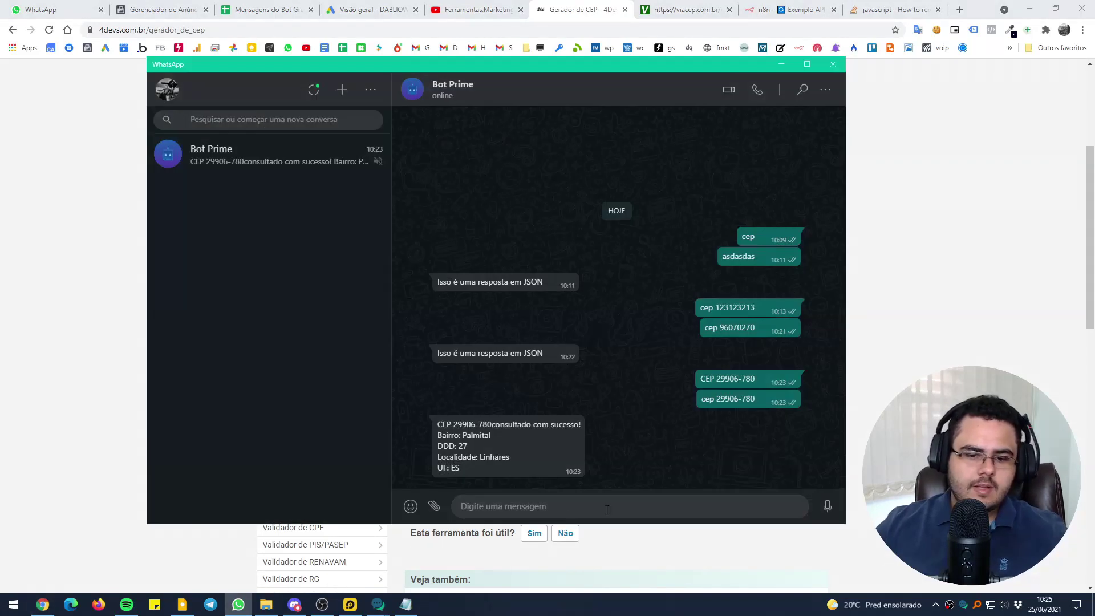
{"action": "type", "text": "cep"}
{"action": "key", "text": "ctrl+v"}
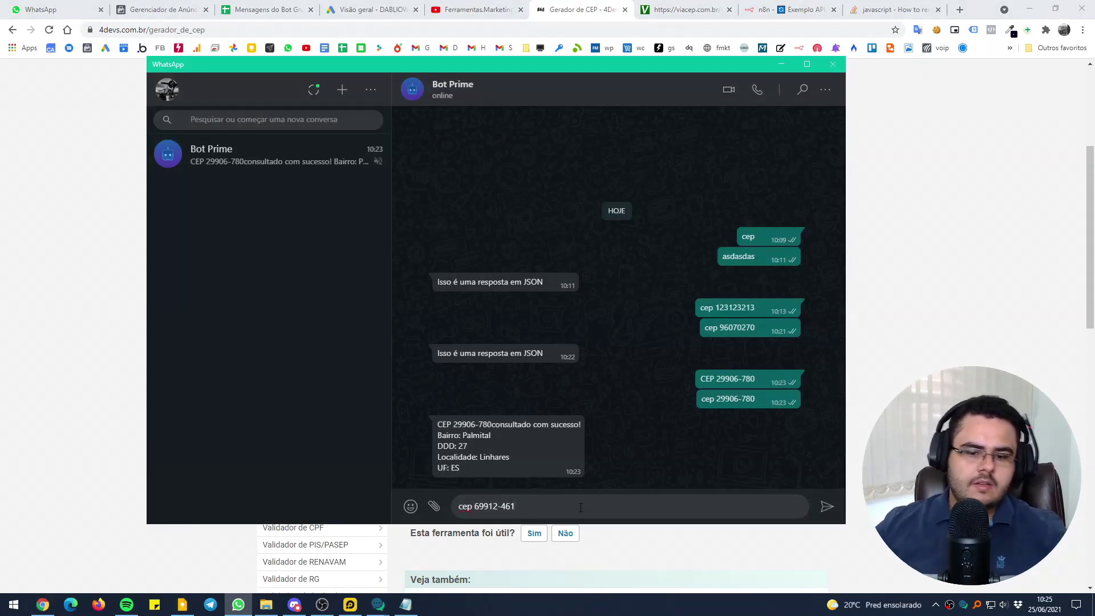
{"action": "key", "text": "Return"}
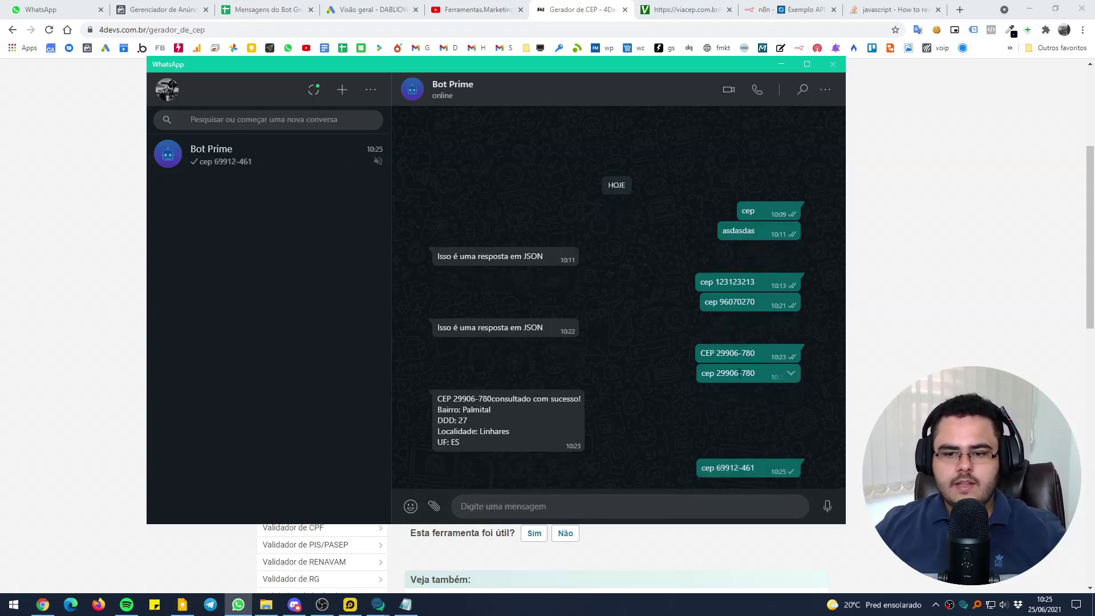
{"action": "left_click_drag", "start_coordinate": [740, 373], "coordinate": [747, 377]}
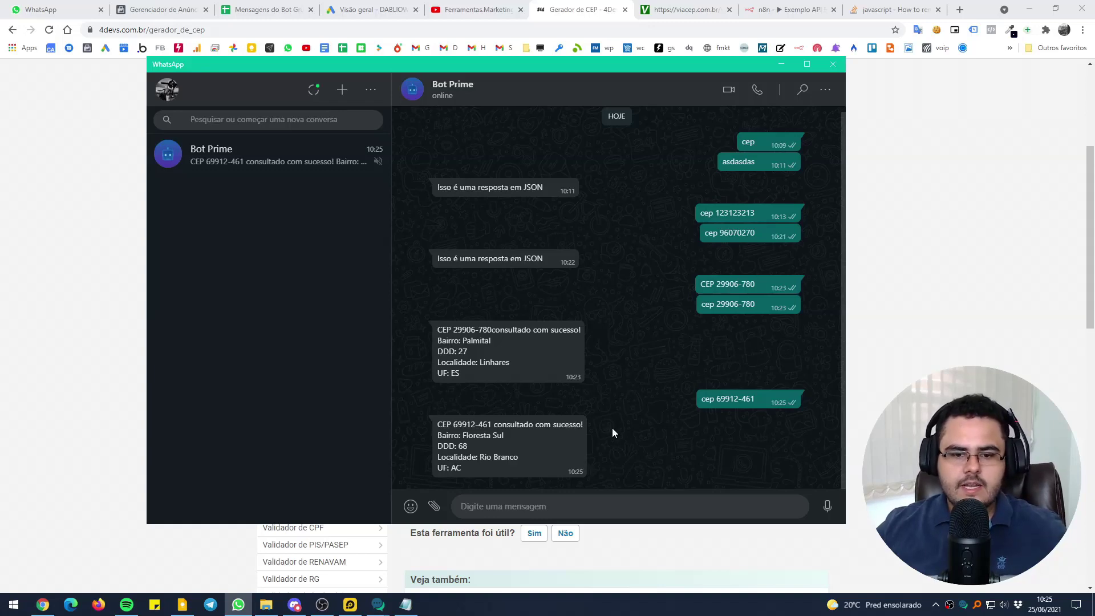
{"action": "left_click", "coordinate": [613, 7]}
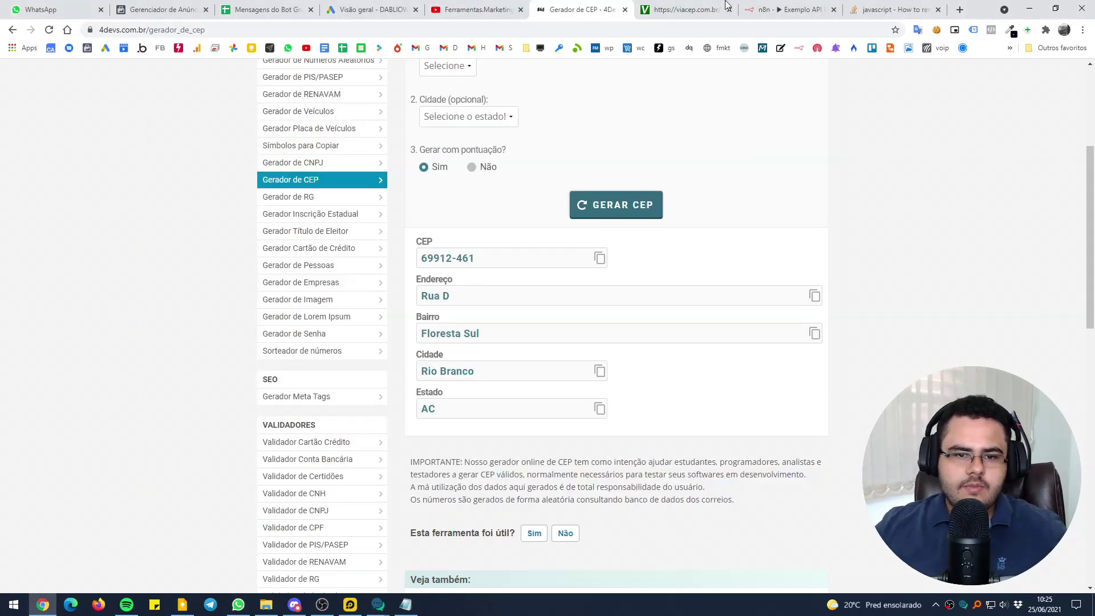
{"action": "left_click", "coordinate": [788, 8]}
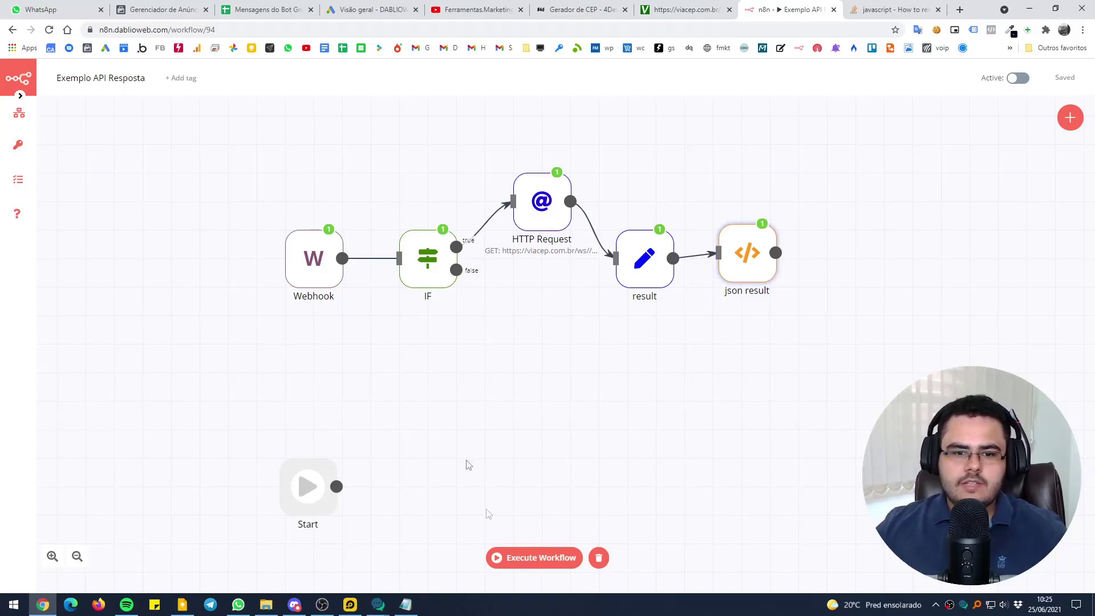
{"action": "mouse_move", "coordinate": [419, 285]}
{"action": "double_click", "coordinate": [441, 258]}
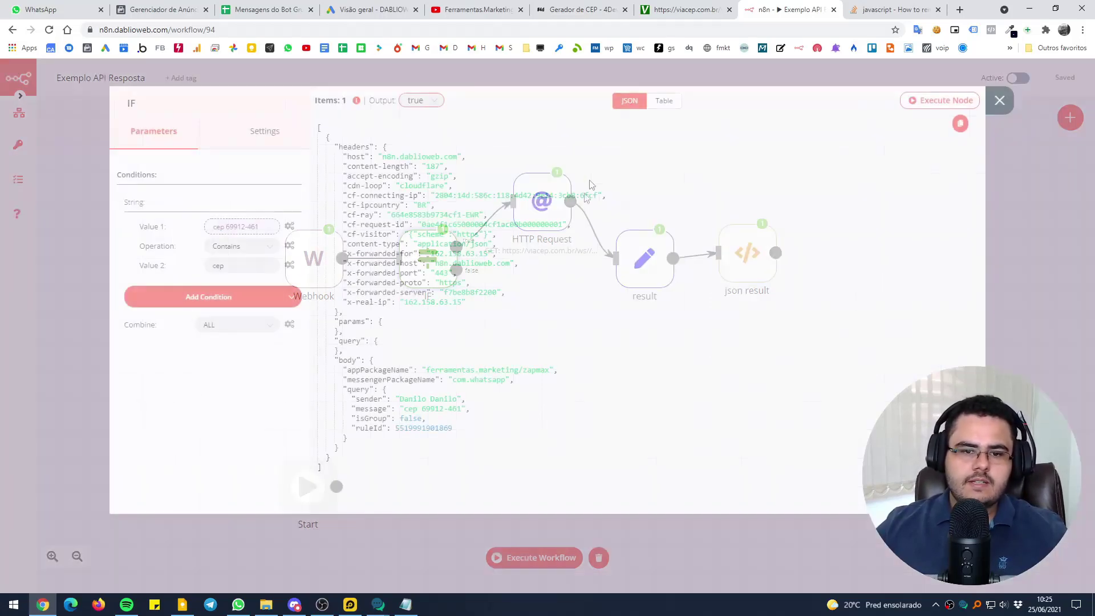
{"action": "key", "text": "Escape"}
{"action": "double_click", "coordinate": [306, 254]}
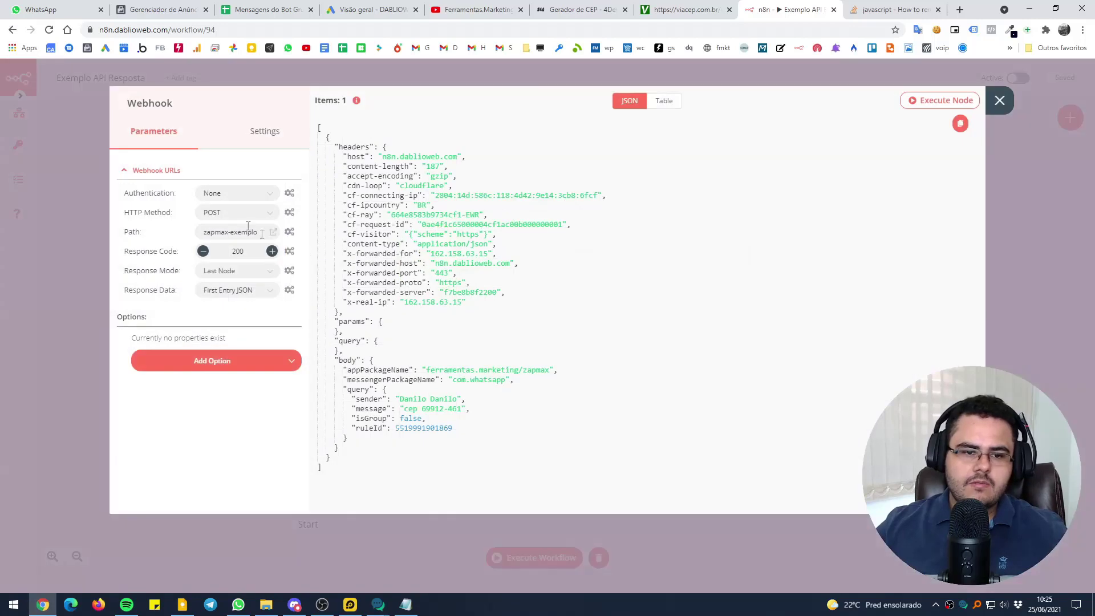
{"action": "left_click", "coordinate": [149, 170]}
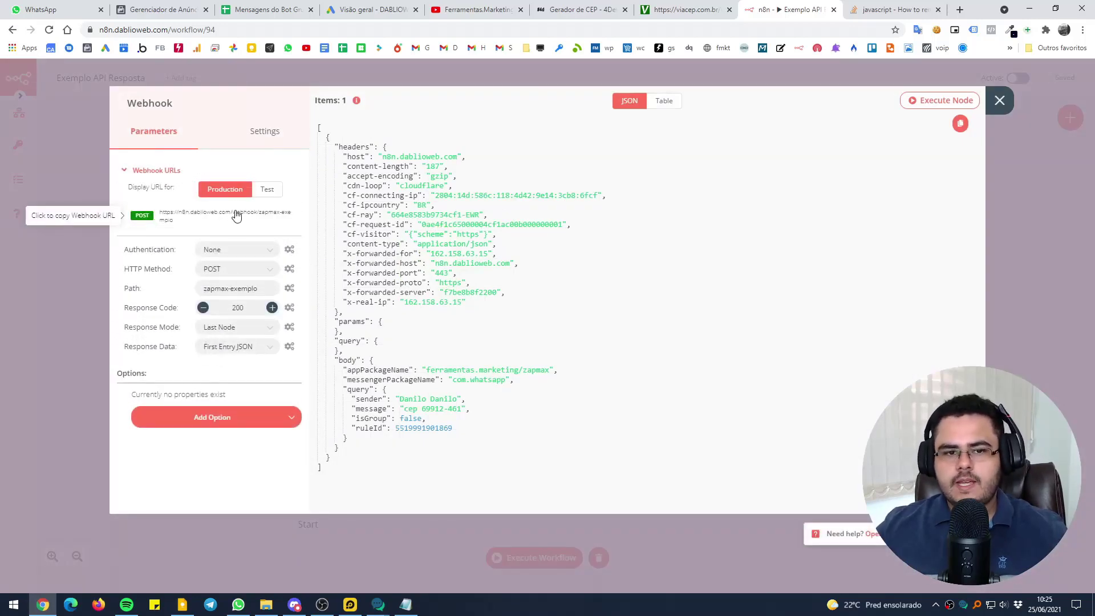
{"action": "key", "text": "Escape"}
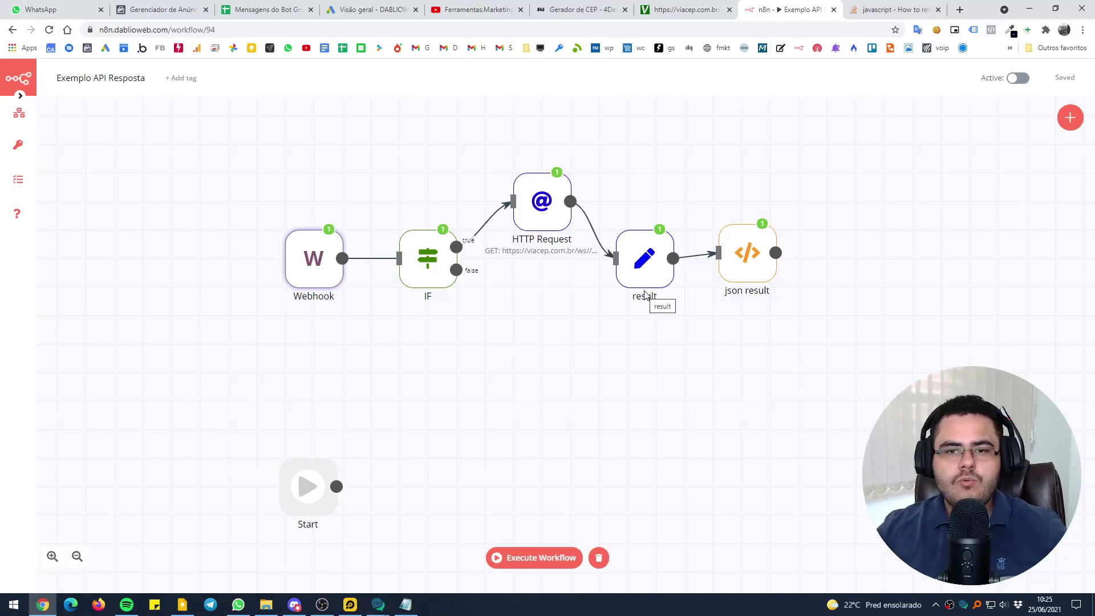
Open the Webhook node output and highlight the body message 'cep 69912-461'
{"action": "double_click", "coordinate": [311, 269]}
{"action": "left_click_drag", "start_coordinate": [355, 409], "coordinate": [461, 410]}
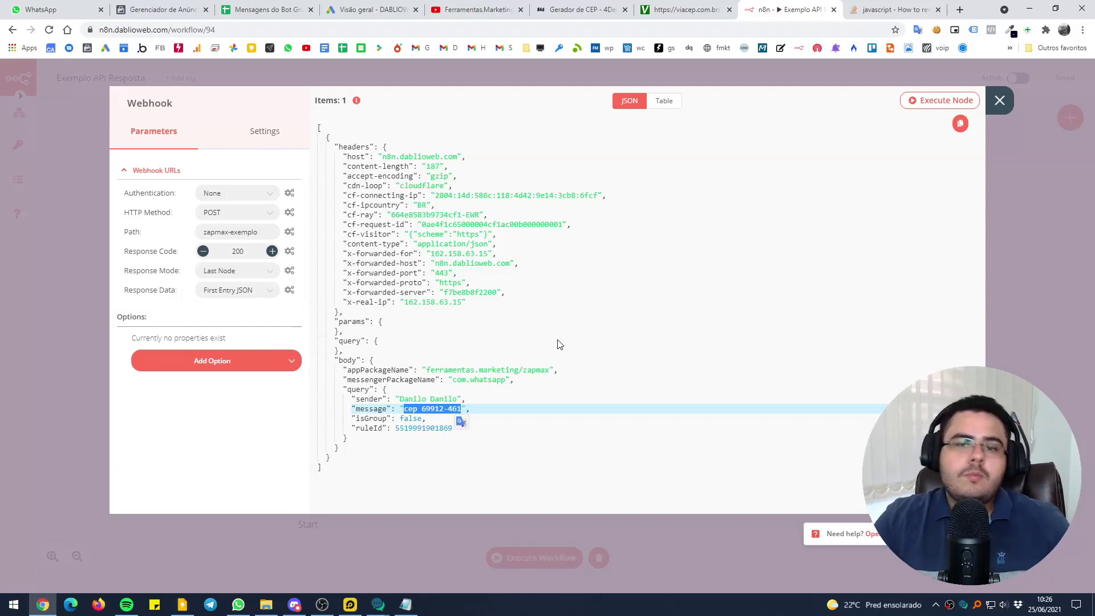
{"action": "mouse_move", "coordinate": [378, 606]}
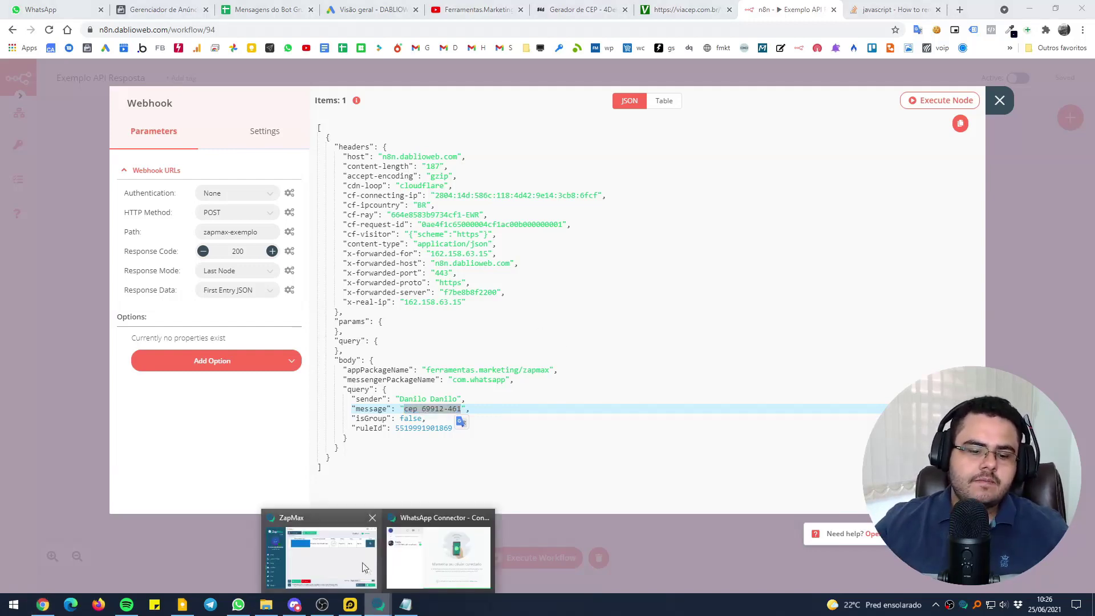
{"action": "left_click", "coordinate": [367, 567]}
{"action": "left_click_drag", "start_coordinate": [525, 113], "coordinate": [577, 122]}
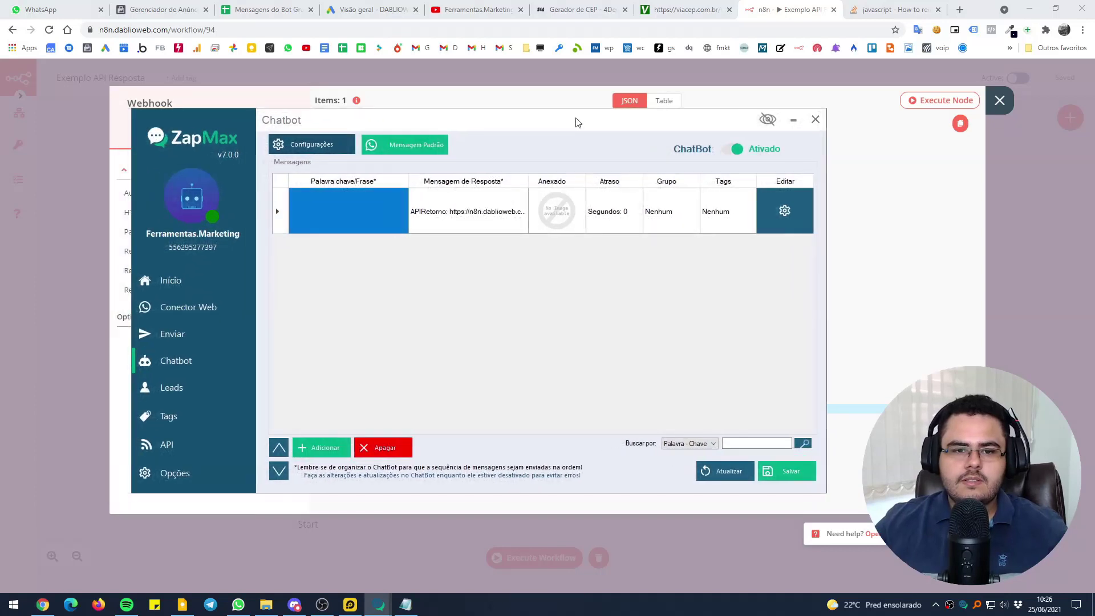
{"action": "left_click", "coordinate": [188, 460]}
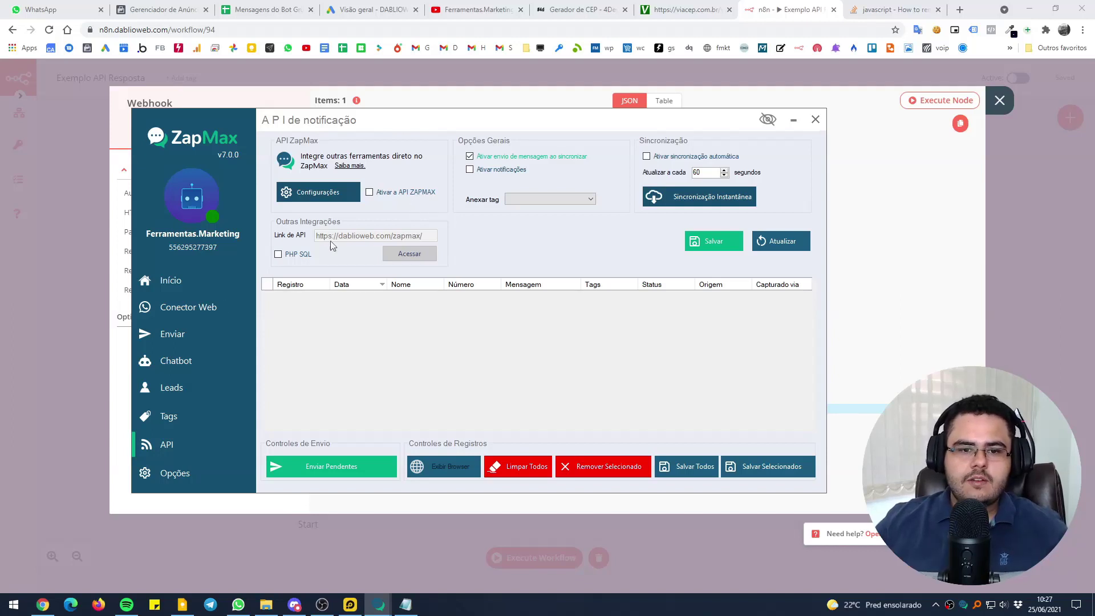
{"action": "left_click", "coordinate": [191, 360]}
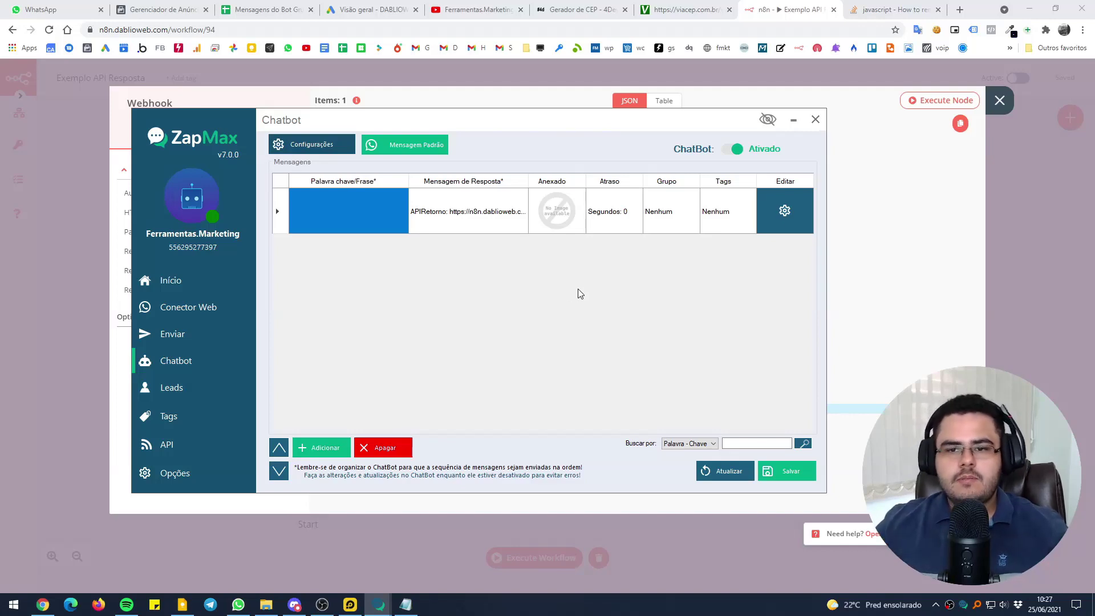
{"action": "left_click", "coordinate": [861, 261]}
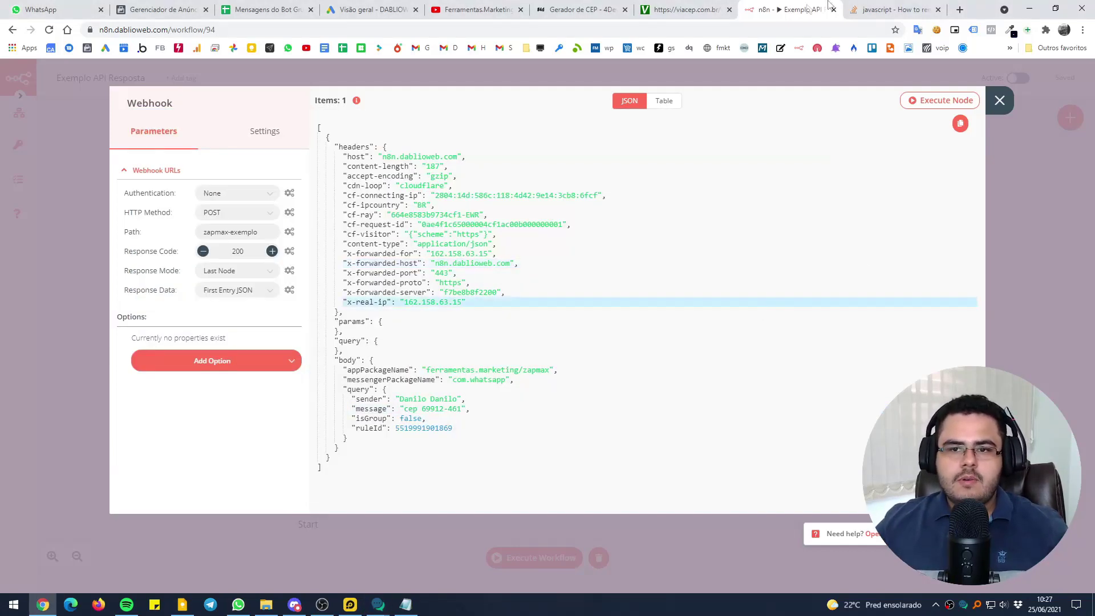
Close the Webhook node's data panel
{"action": "left_click", "coordinate": [821, 68]}
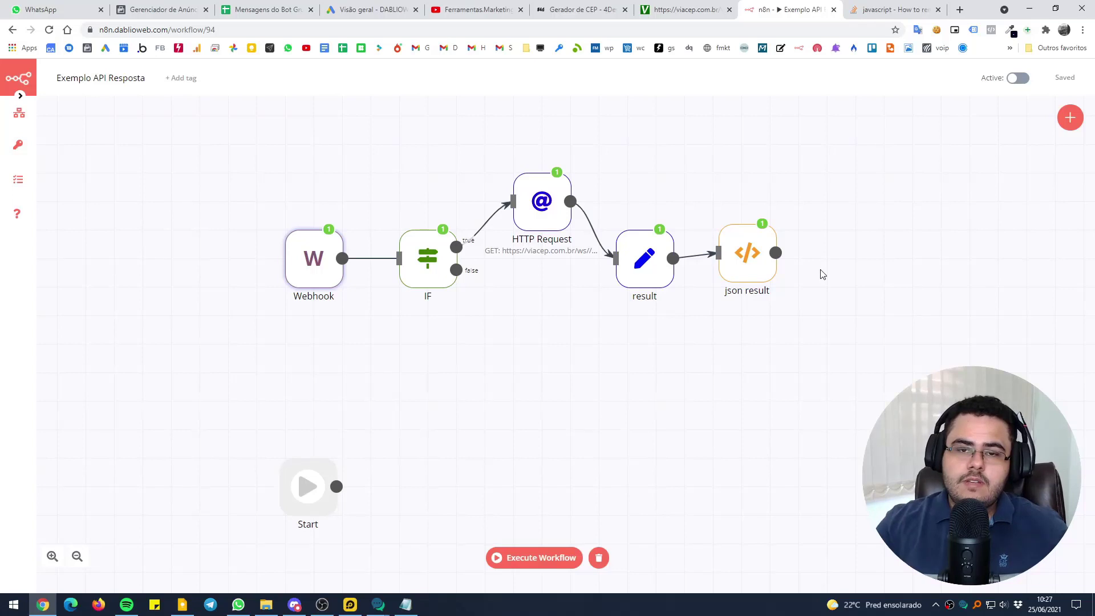